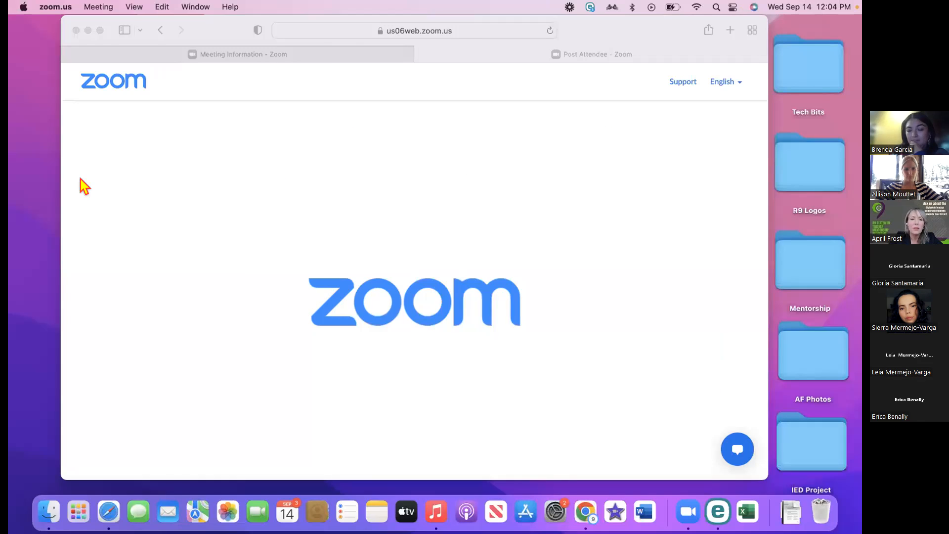
Bring the Safari browser window to the front
{"action": "left_click", "coordinate": [80, 185]}
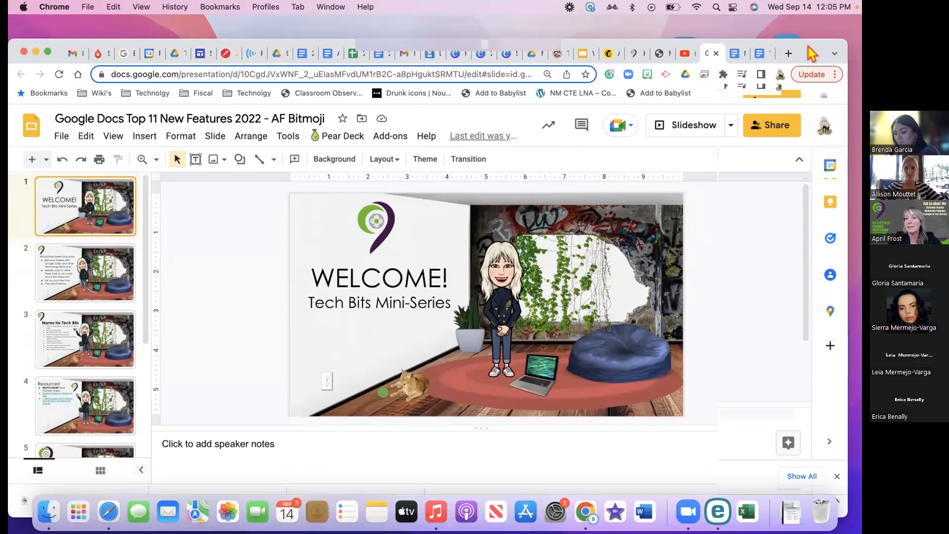
Review the NOTES feature list, then switch to the Practice and Play document
{"action": "left_click", "coordinate": [734, 54]}
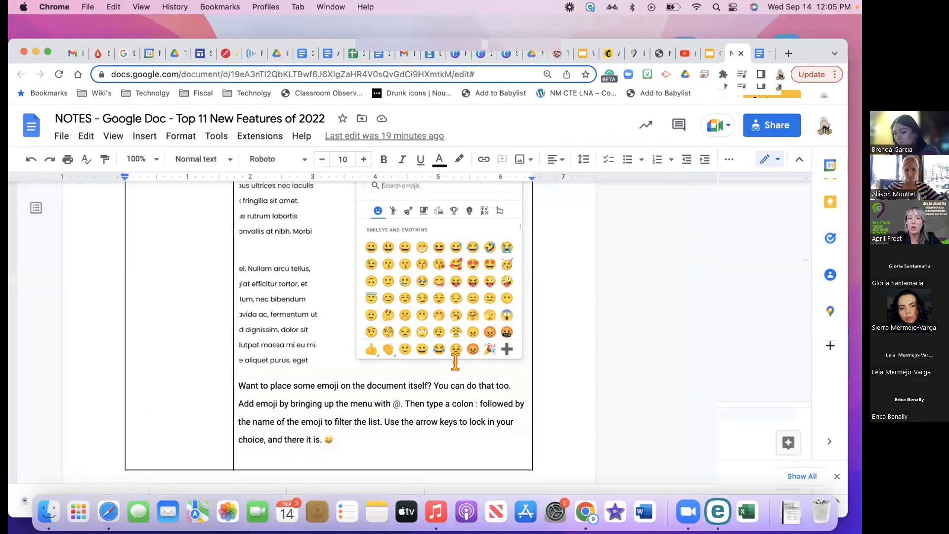
{"action": "scroll", "coordinate": [455, 362], "scroll_direction": "up", "scroll_amount": 15}
{"action": "scroll", "coordinate": [455, 363], "scroll_direction": "up", "scroll_amount": 12}
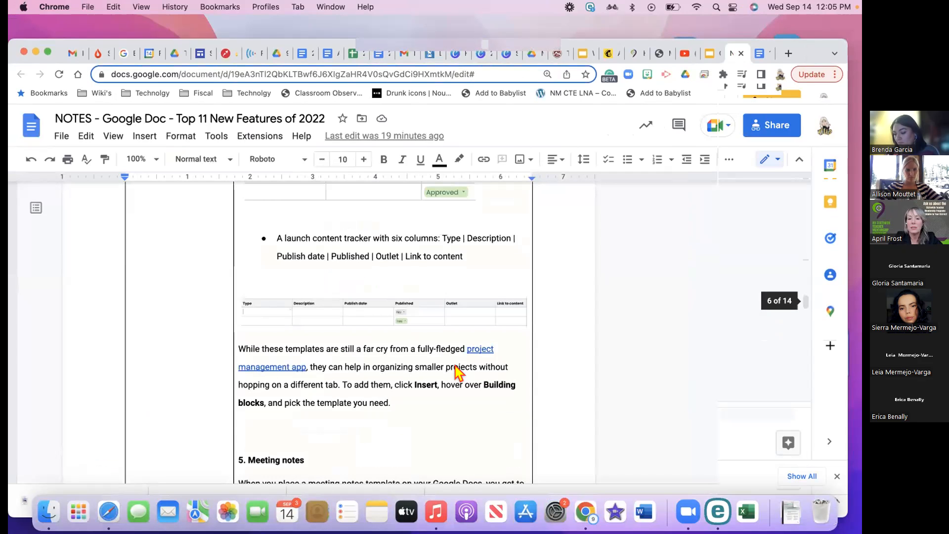
{"action": "scroll", "coordinate": [455, 369], "scroll_direction": "up", "scroll_amount": 12}
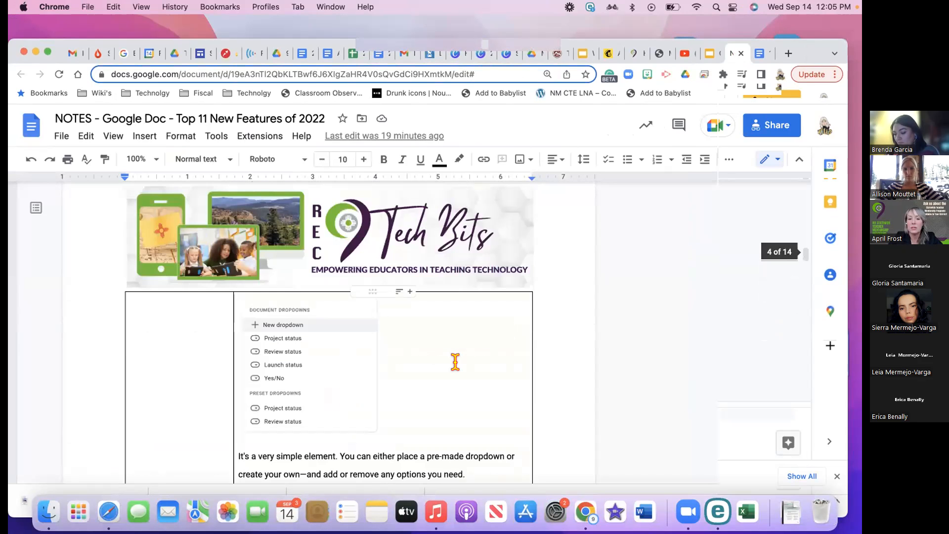
{"action": "scroll", "coordinate": [455, 362], "scroll_direction": "up", "scroll_amount": 10}
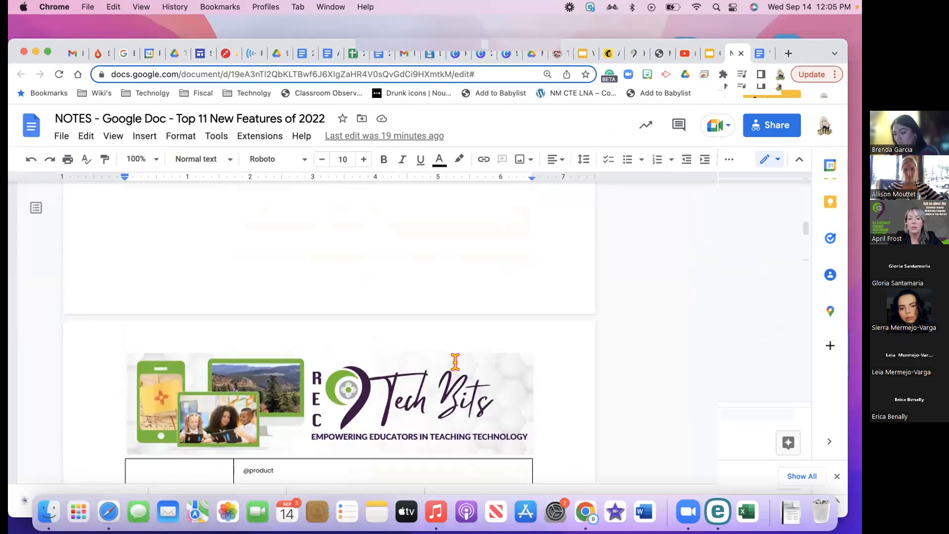
{"action": "scroll", "coordinate": [455, 362], "scroll_direction": "up", "scroll_amount": 10}
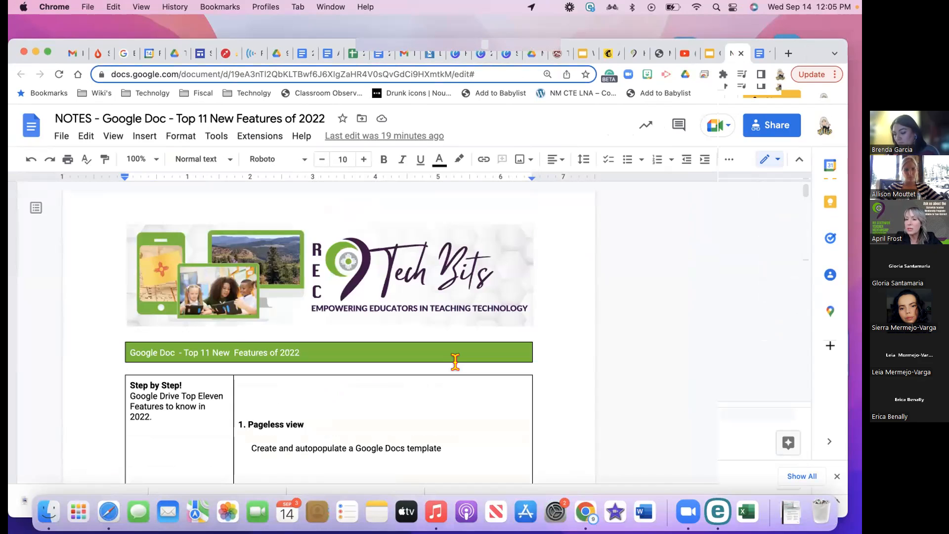
{"action": "left_click", "coordinate": [761, 53]}
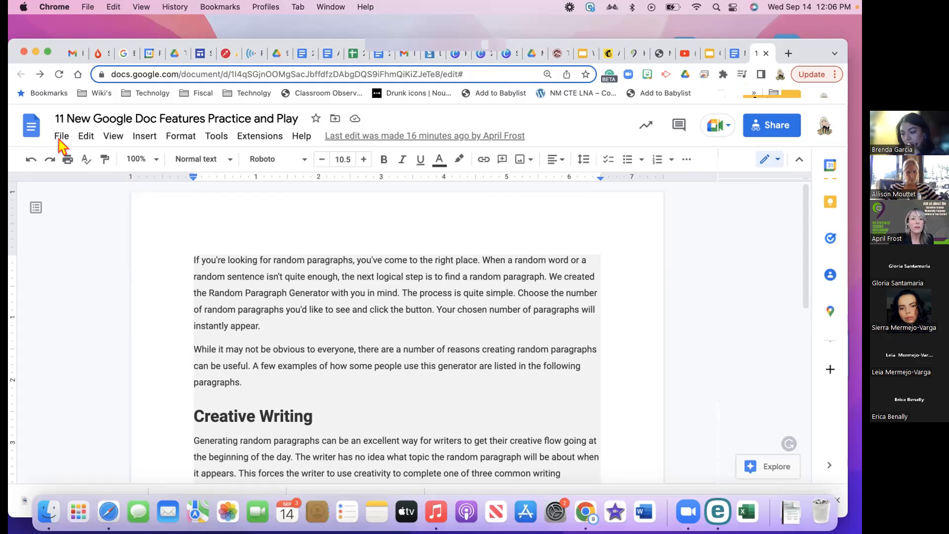
Set the document to Pageless in Page setup, keeping the default background colour
{"action": "left_click", "coordinate": [61, 134]}
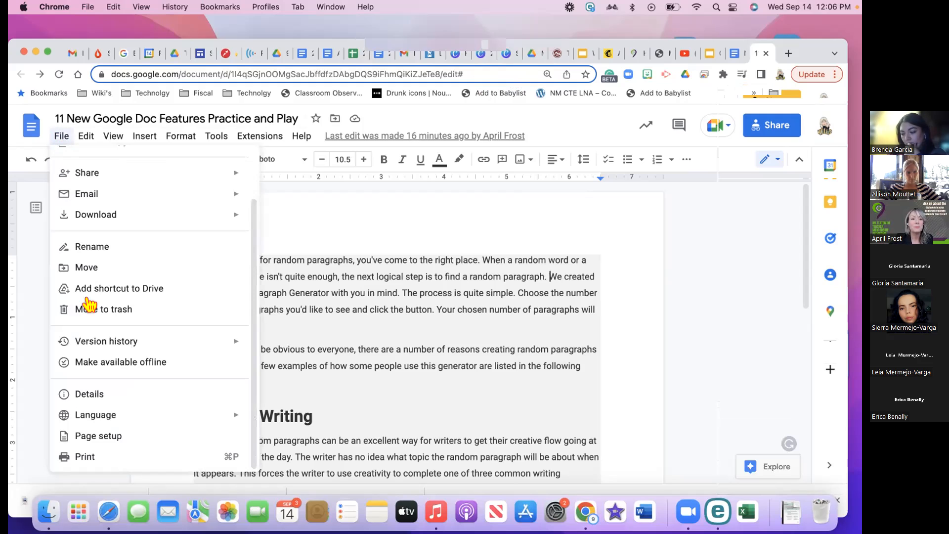
{"action": "left_click", "coordinate": [93, 436]}
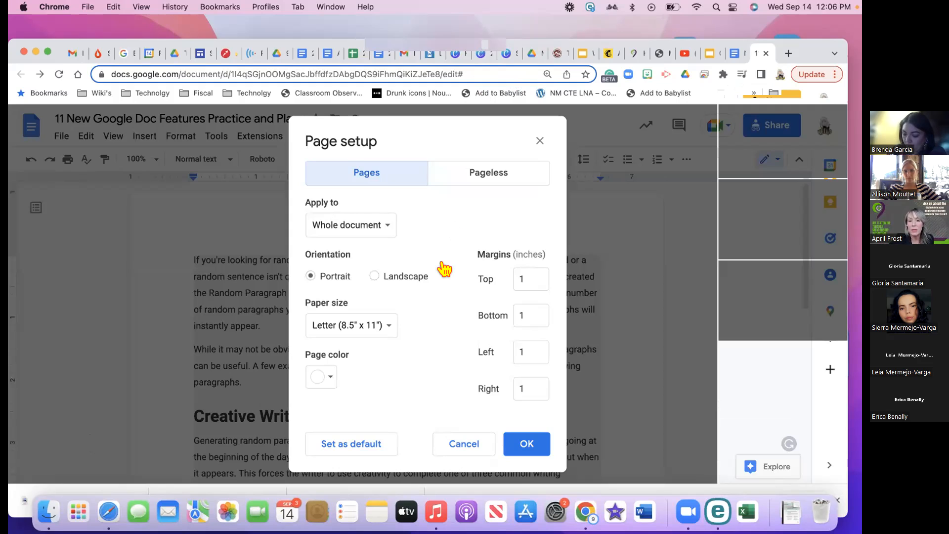
{"action": "left_click", "coordinate": [471, 179]}
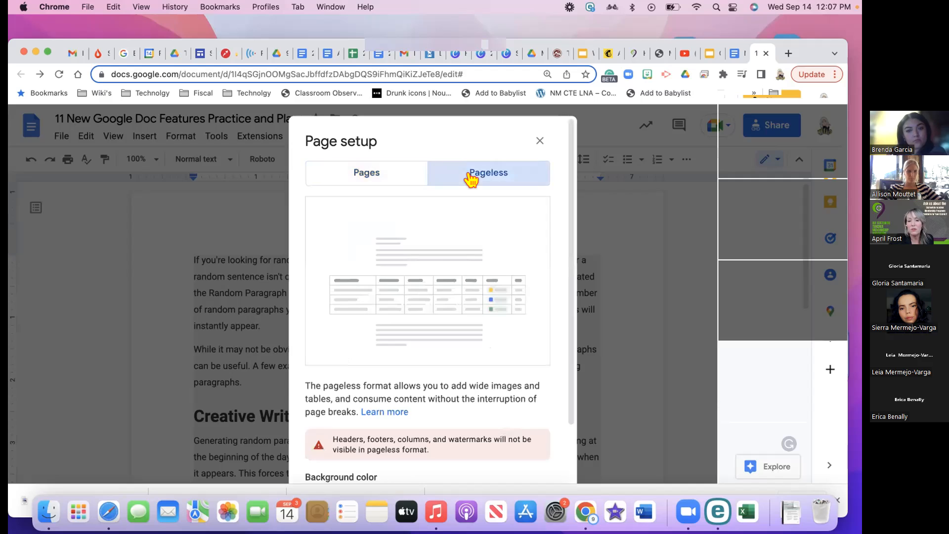
{"action": "scroll", "coordinate": [449, 311], "scroll_direction": "down", "scroll_amount": 3}
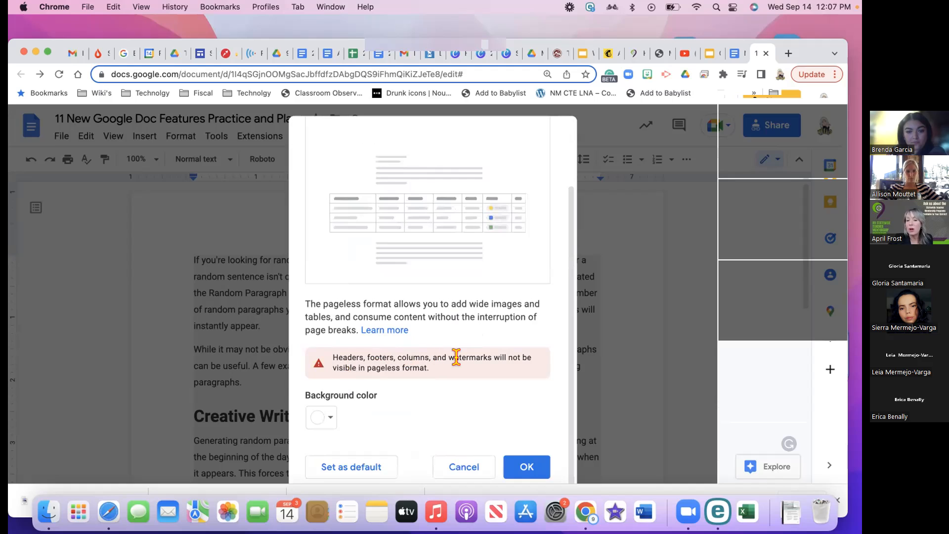
{"action": "left_click", "coordinate": [329, 420]}
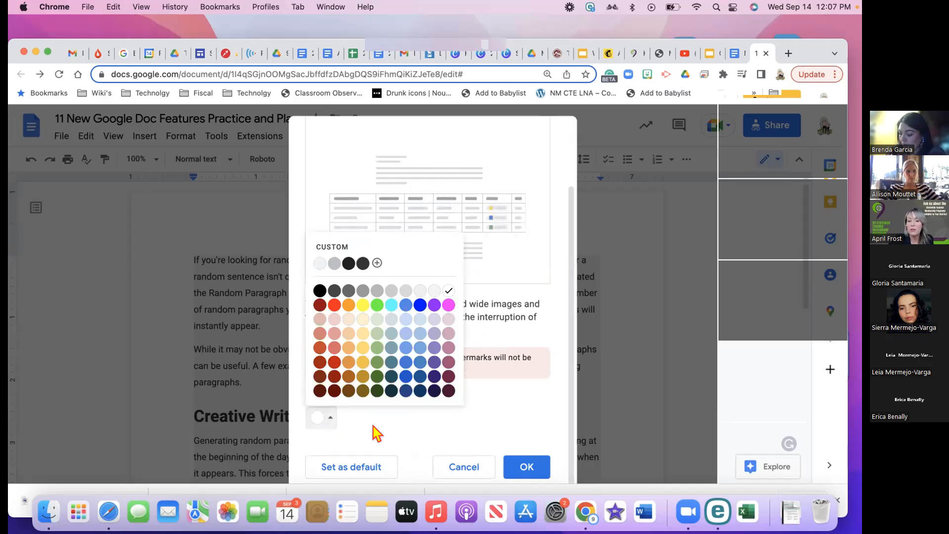
{"action": "left_click", "coordinate": [450, 439]}
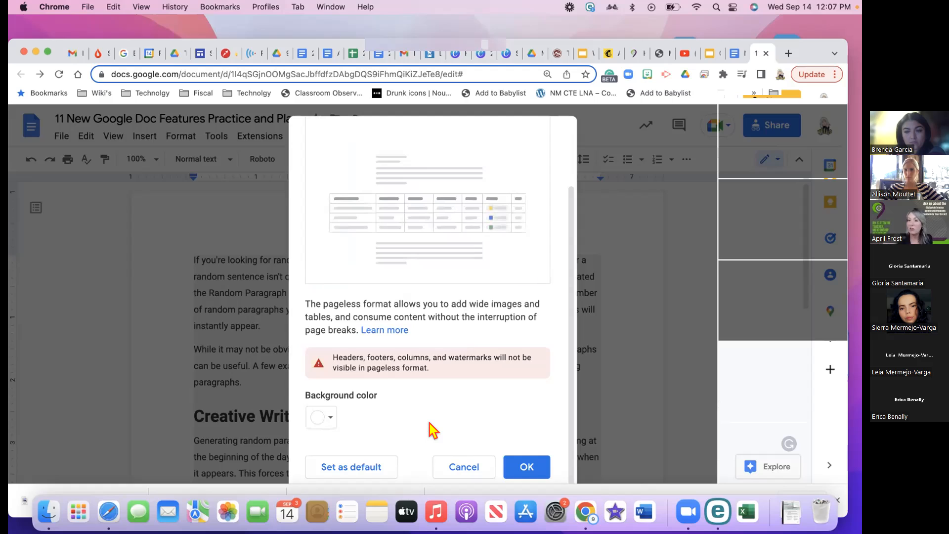
{"action": "left_click", "coordinate": [517, 470]}
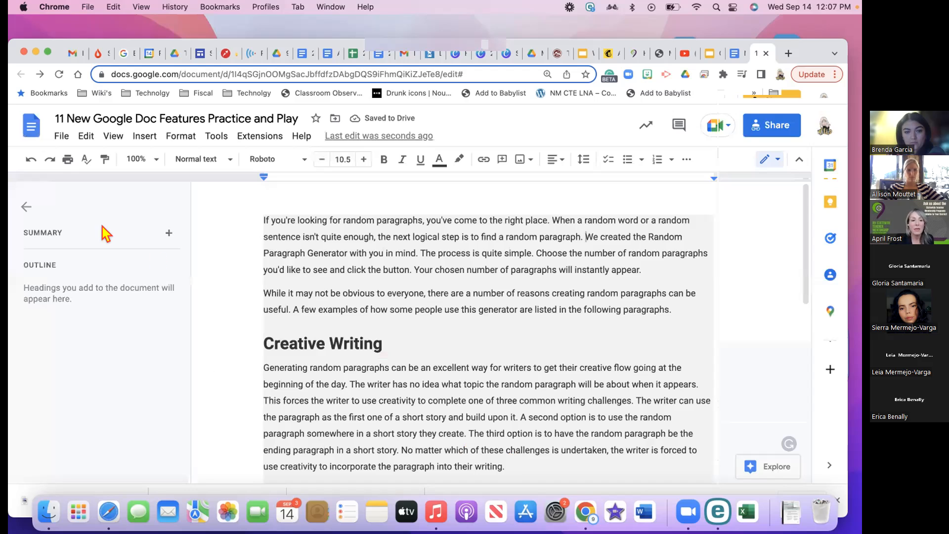
Close the outline panel and add two empty lines before 'If' in the first paragraph
{"action": "left_click", "coordinate": [25, 208]}
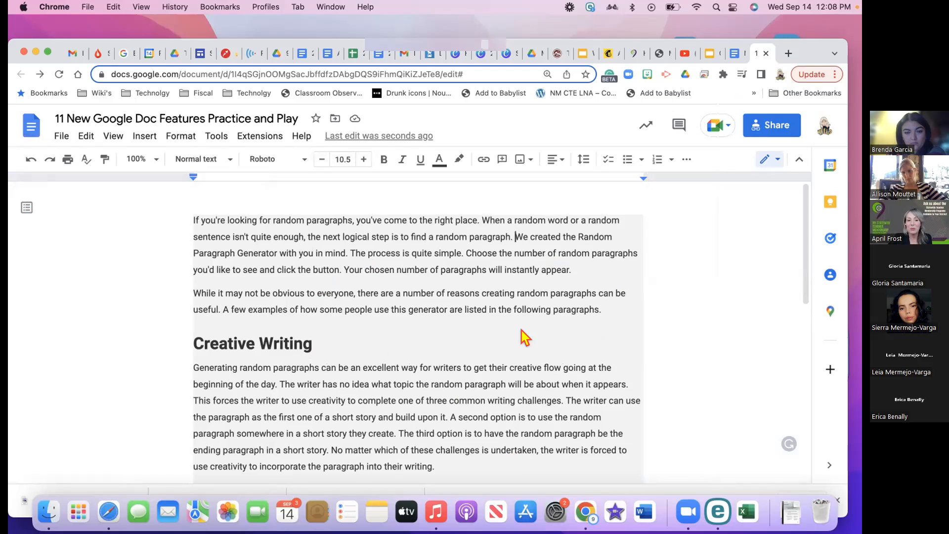
{"action": "left_click", "coordinate": [241, 214]}
{"action": "left_click", "coordinate": [193, 220]}
{"action": "key", "text": "Return"}
{"action": "key", "text": "Return"}
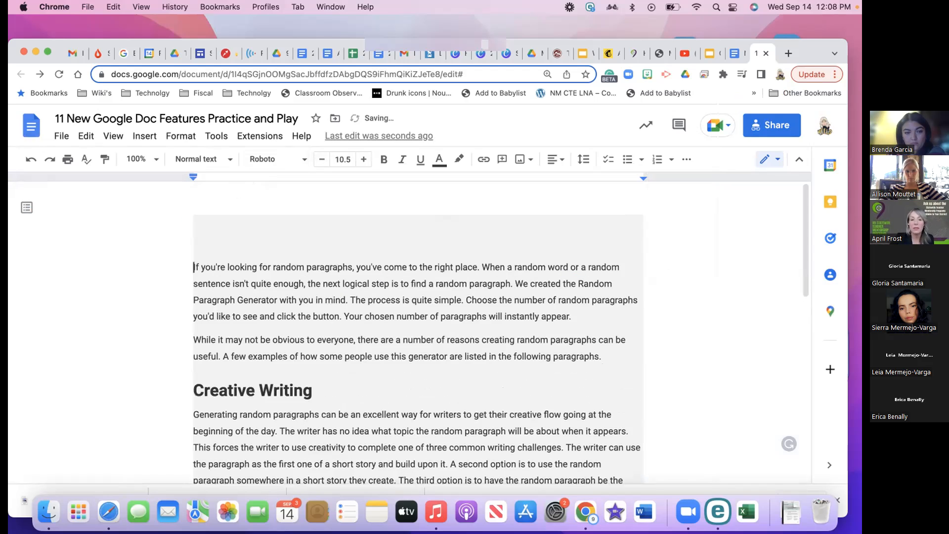
{"action": "left_click", "coordinate": [194, 220]}
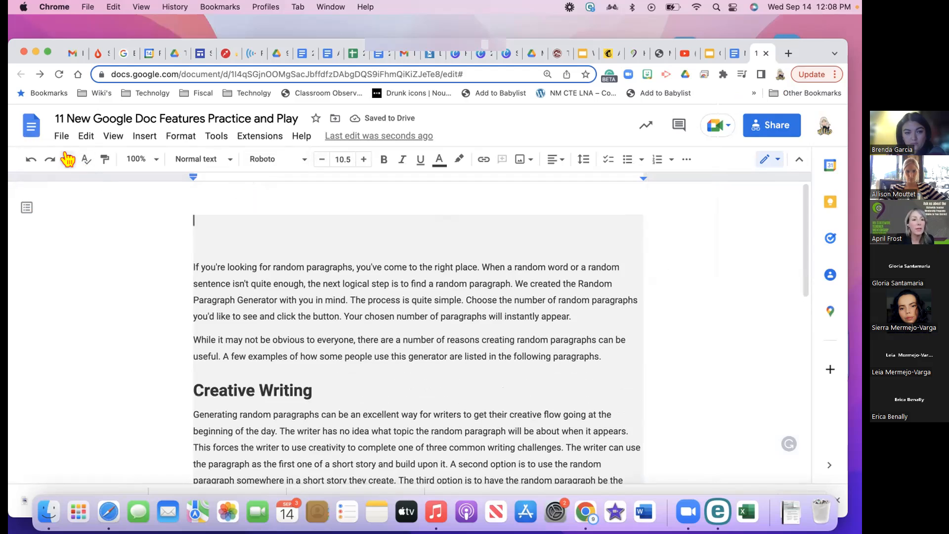
Switch the document back to Pages format in Page setup
{"action": "left_click", "coordinate": [59, 136]}
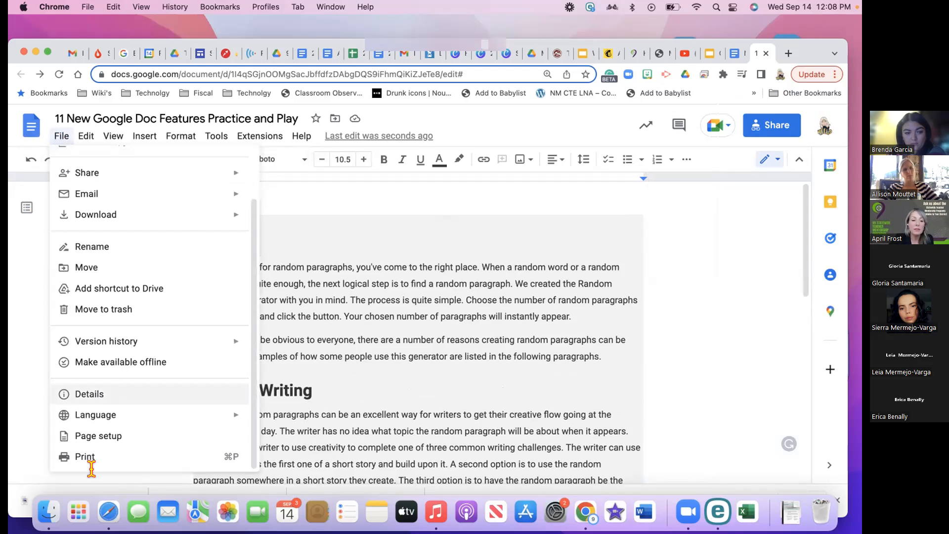
{"action": "left_click", "coordinate": [97, 436]}
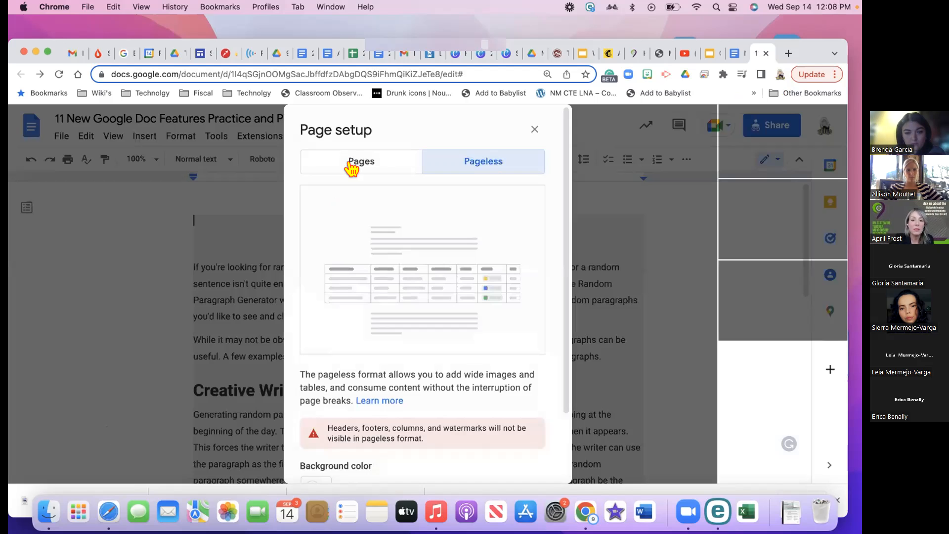
{"action": "left_click", "coordinate": [351, 166]}
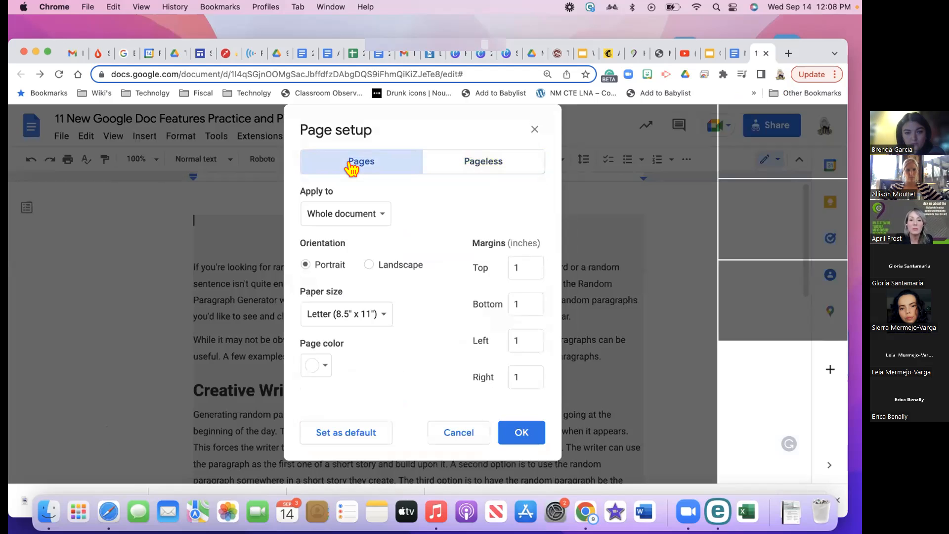
{"action": "left_click", "coordinate": [516, 432]}
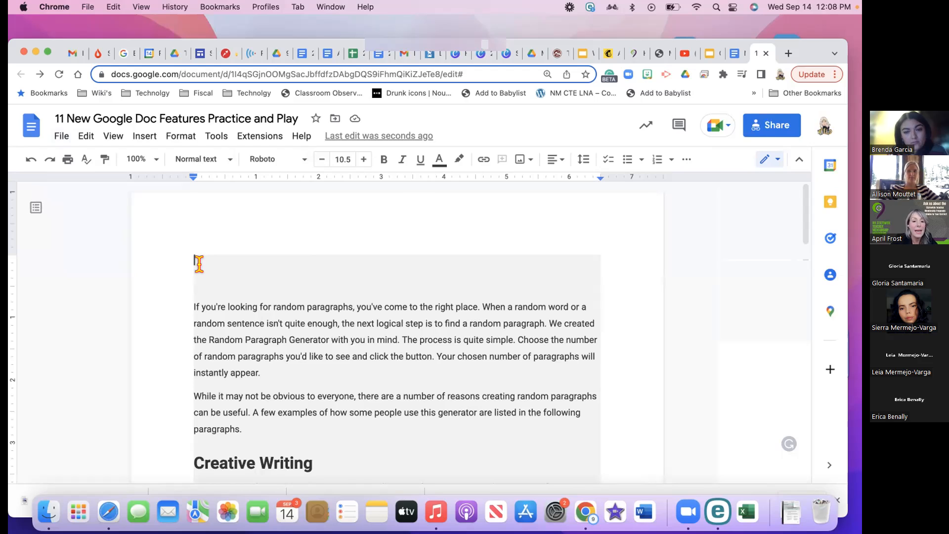
Type @ on the empty top line and browse the smart chip options
{"action": "type", "text": "@"}
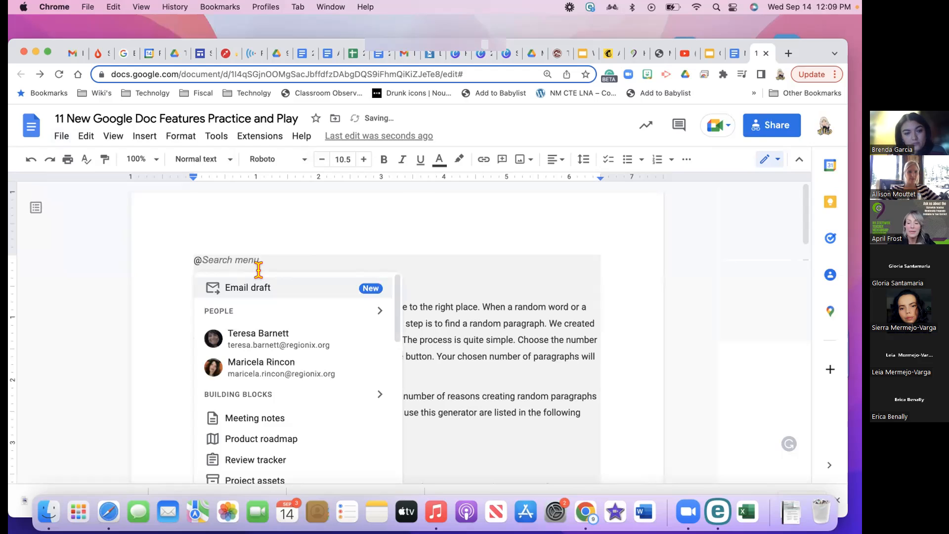
{"action": "scroll", "coordinate": [377, 248], "scroll_direction": "down", "scroll_amount": 1}
{"action": "scroll", "coordinate": [377, 247], "scroll_direction": "down", "scroll_amount": 3}
{"action": "scroll", "coordinate": [377, 254], "scroll_direction": "up", "scroll_amount": 1}
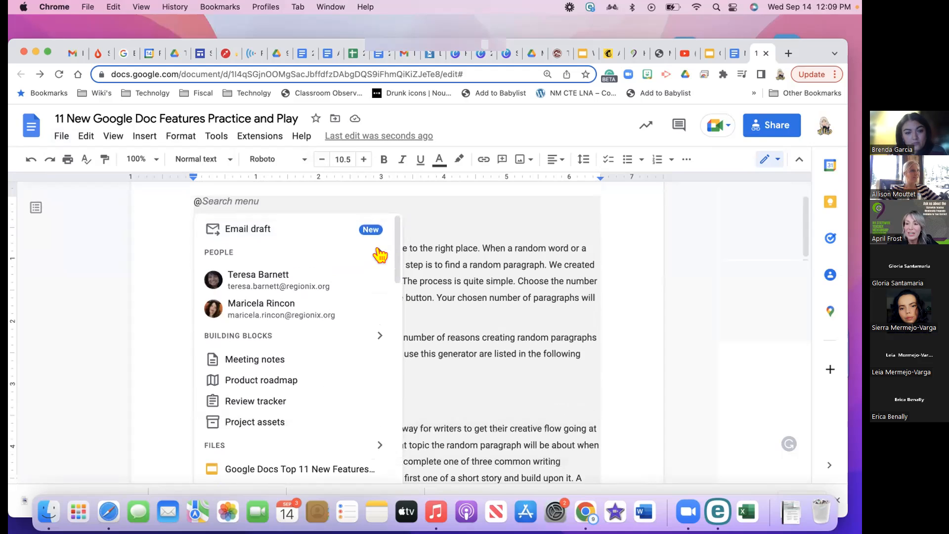
Insert an Email draft template and try its To and message body fields
{"action": "left_click", "coordinate": [240, 229]}
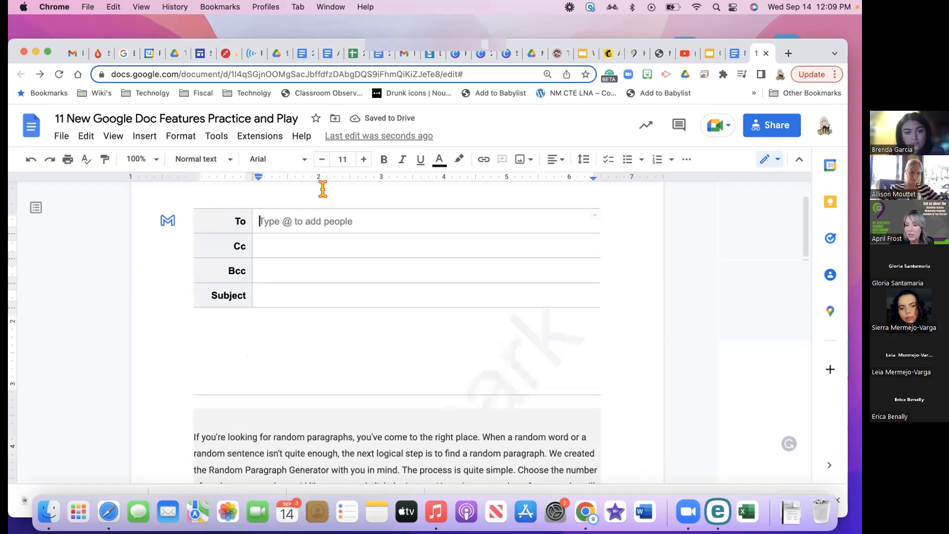
{"action": "left_click", "coordinate": [295, 223]}
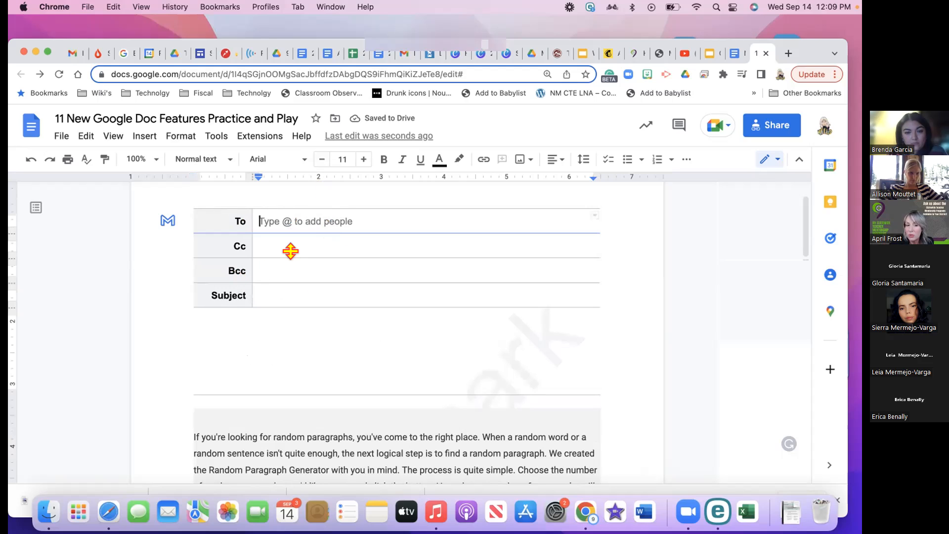
{"action": "left_click", "coordinate": [292, 270]}
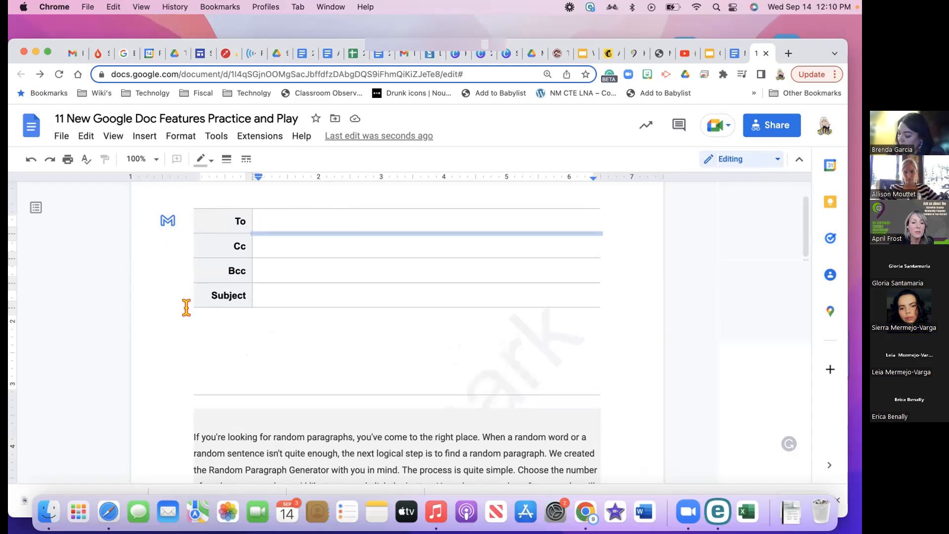
{"action": "left_click", "coordinate": [219, 352]}
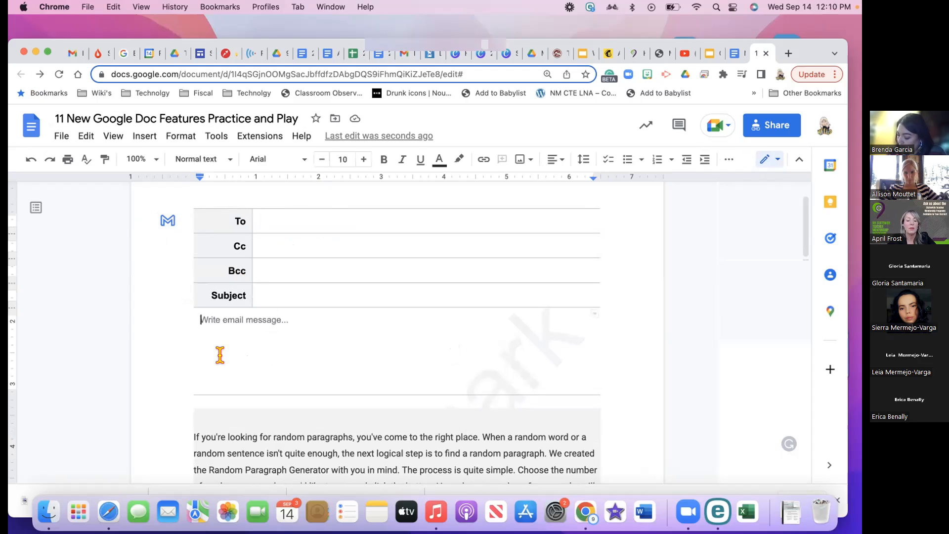
{"action": "left_click", "coordinate": [209, 410]}
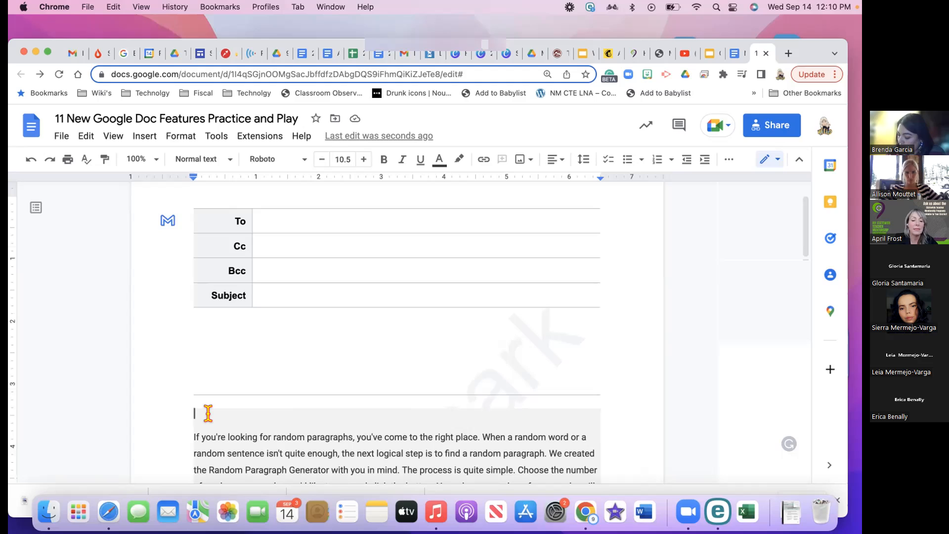
Insert a person chip for the first listed person, then reopen the @ menu
{"action": "type", "text": "@"}
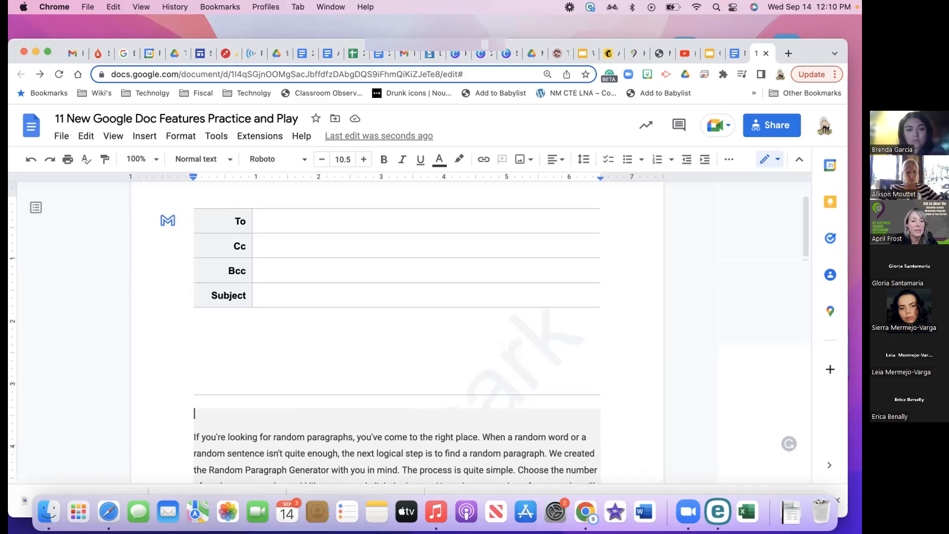
{"action": "scroll", "coordinate": [289, 415], "scroll_direction": "down", "scroll_amount": 3}
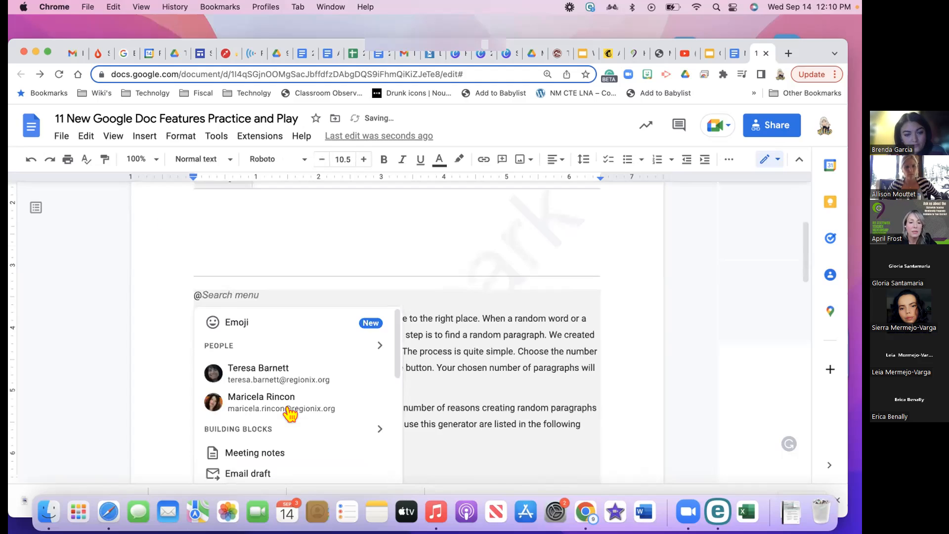
{"action": "scroll", "coordinate": [289, 414], "scroll_direction": "down", "scroll_amount": 2}
{"action": "scroll", "coordinate": [289, 414], "scroll_direction": "up", "scroll_amount": 2}
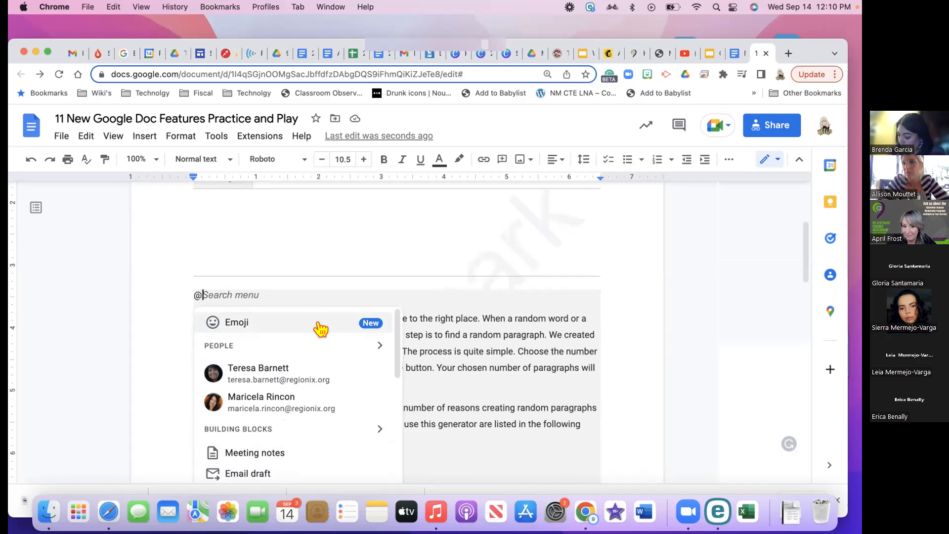
{"action": "left_click", "coordinate": [310, 379]}
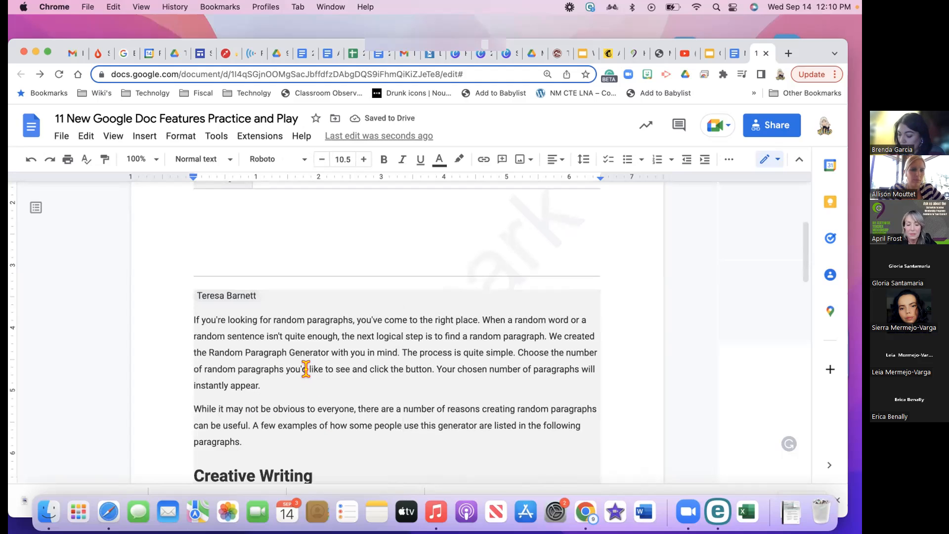
{"action": "type", "text": "@"}
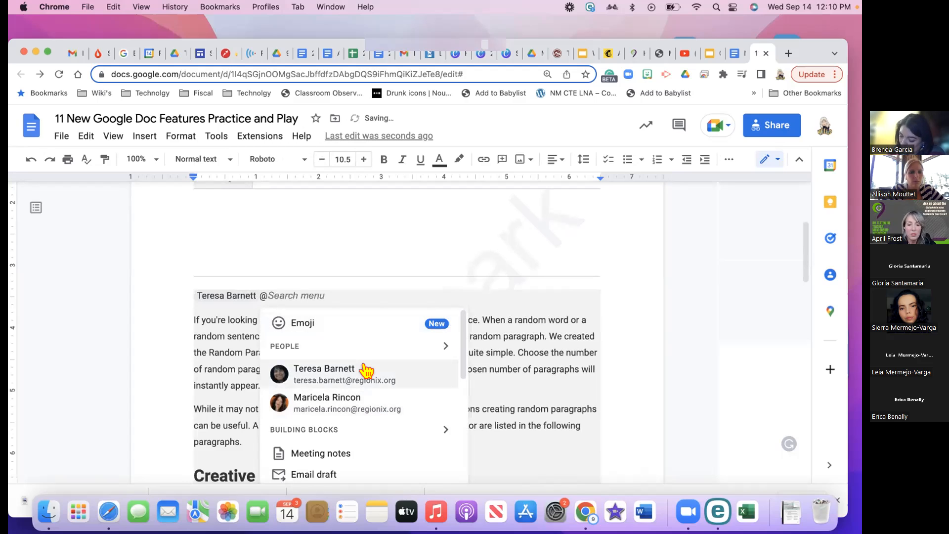
{"action": "scroll", "coordinate": [367, 370], "scroll_direction": "down", "scroll_amount": 3}
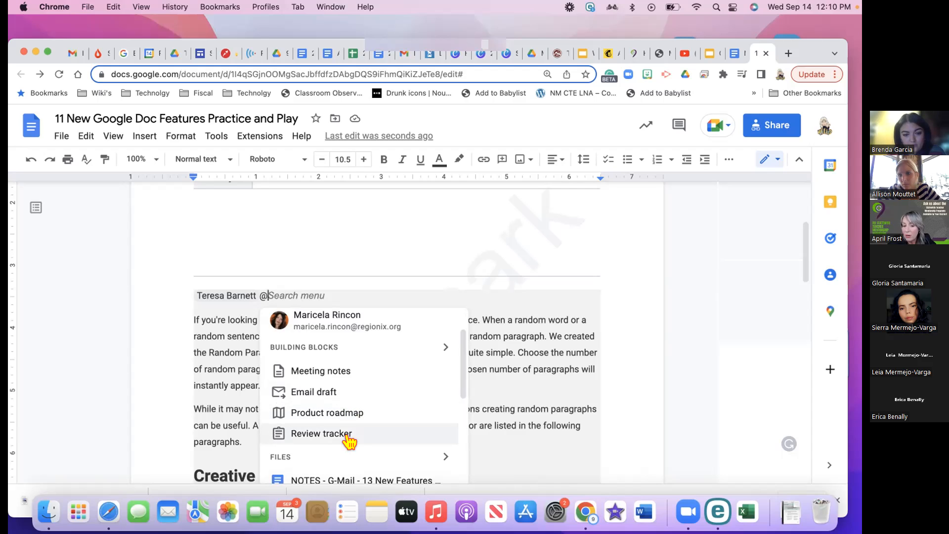
Insert a file chip for 'NOTES - G-Mail - 13 New Features 2022' from Files
{"action": "scroll", "coordinate": [350, 440], "scroll_direction": "down", "scroll_amount": 3}
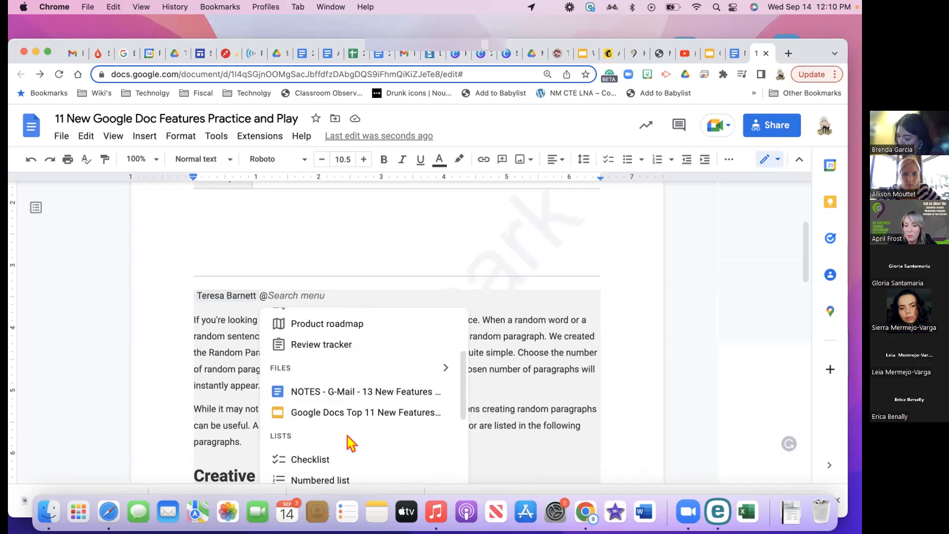
{"action": "scroll", "coordinate": [349, 440], "scroll_direction": "down", "scroll_amount": 1}
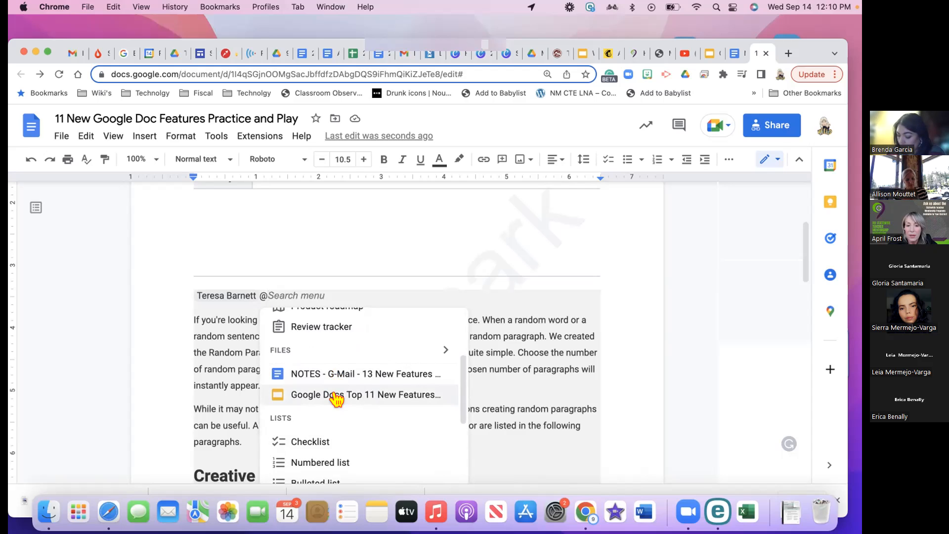
{"action": "left_click", "coordinate": [331, 375]}
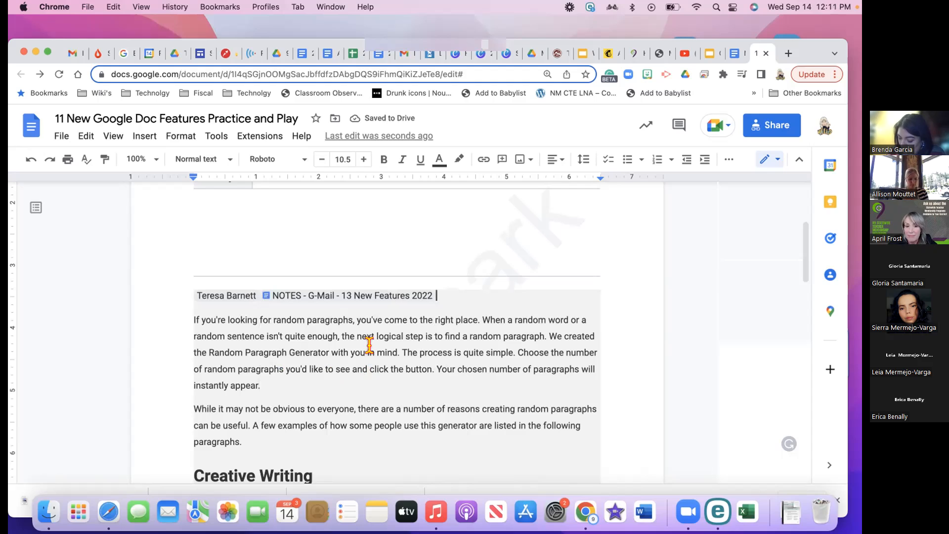
{"action": "mouse_move", "coordinate": [360, 300]}
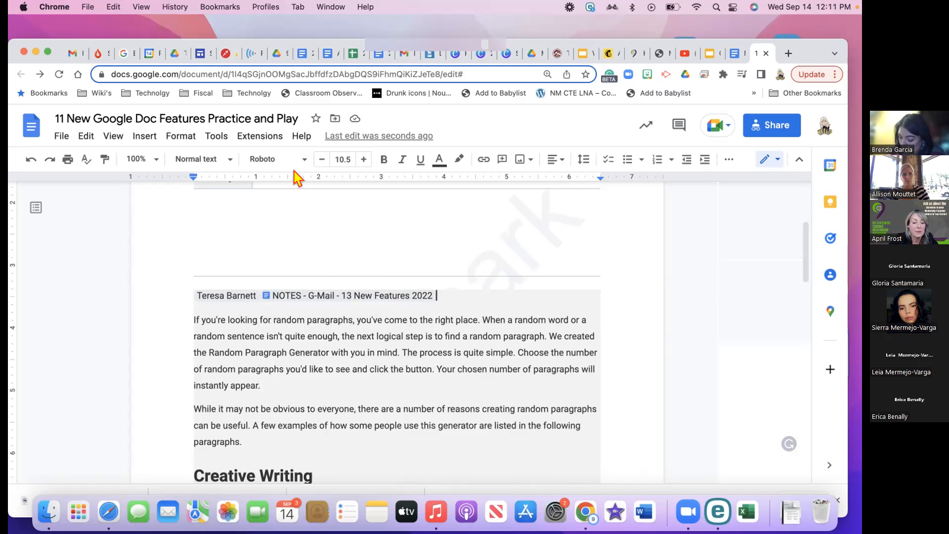
Insert a calendar event chip for 'R9 Tech Bits - Mini Series - Wends - Weekly - 12 PM'
{"action": "type", "text": "@"}
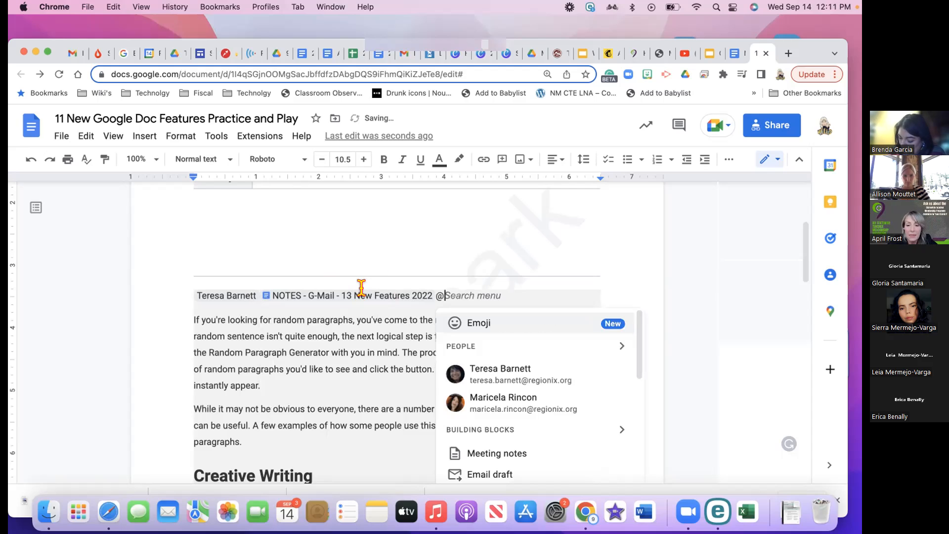
{"action": "scroll", "coordinate": [522, 380], "scroll_direction": "down", "scroll_amount": 5}
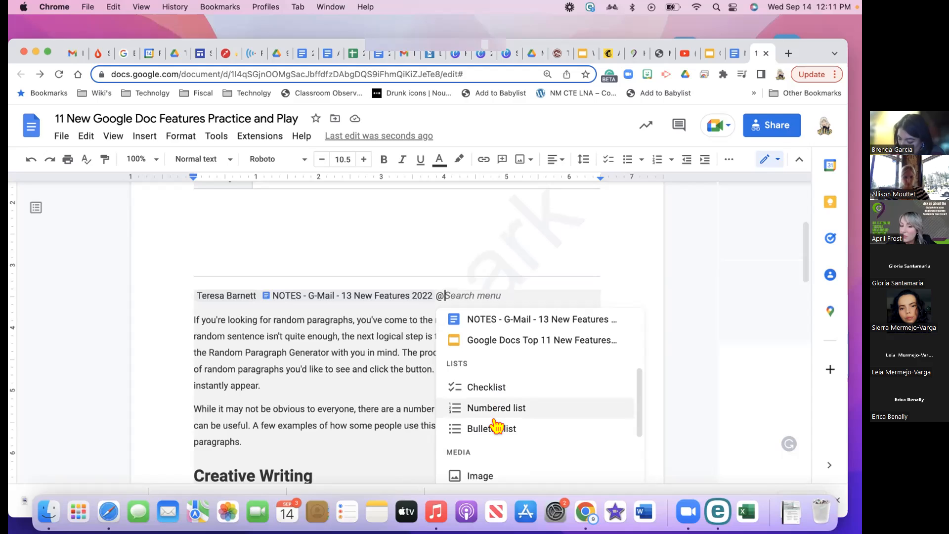
{"action": "scroll", "coordinate": [492, 431], "scroll_direction": "down", "scroll_amount": 3}
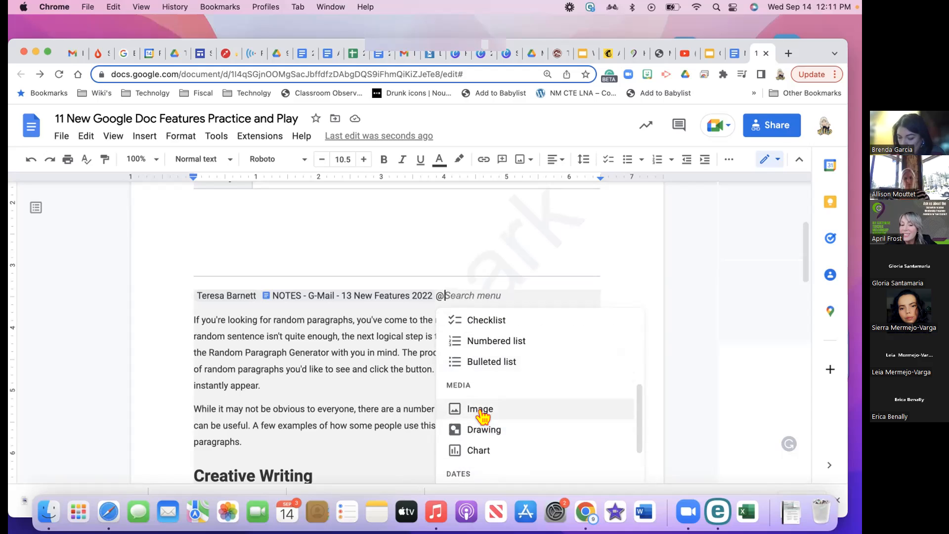
{"action": "scroll", "coordinate": [478, 451], "scroll_direction": "down", "scroll_amount": 4}
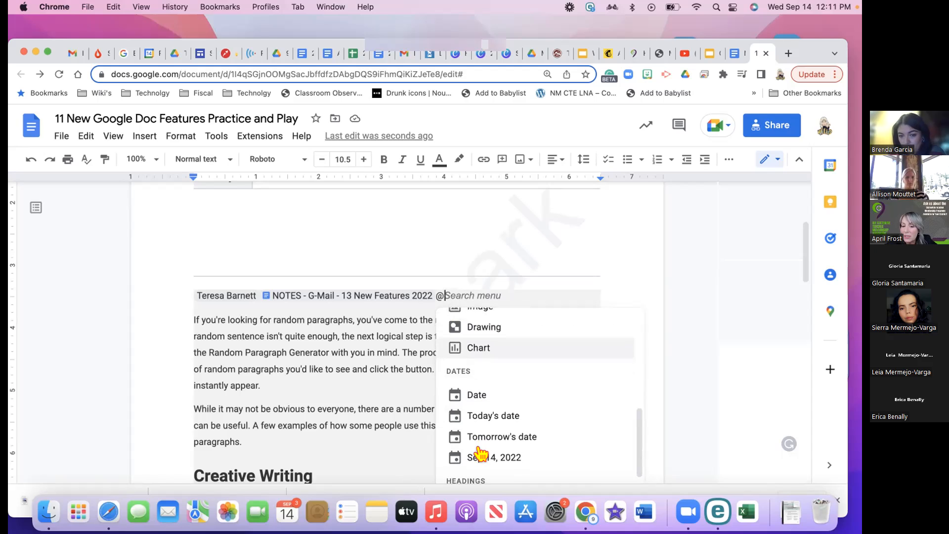
{"action": "scroll", "coordinate": [478, 452], "scroll_direction": "down", "scroll_amount": 4}
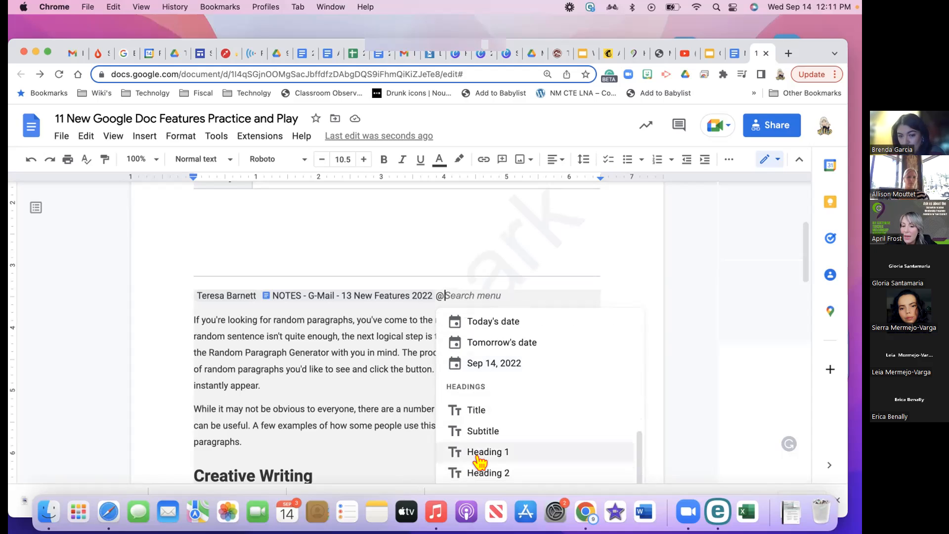
{"action": "scroll", "coordinate": [482, 450], "scroll_direction": "down", "scroll_amount": 4}
{"action": "scroll", "coordinate": [483, 450], "scroll_direction": "down", "scroll_amount": 4}
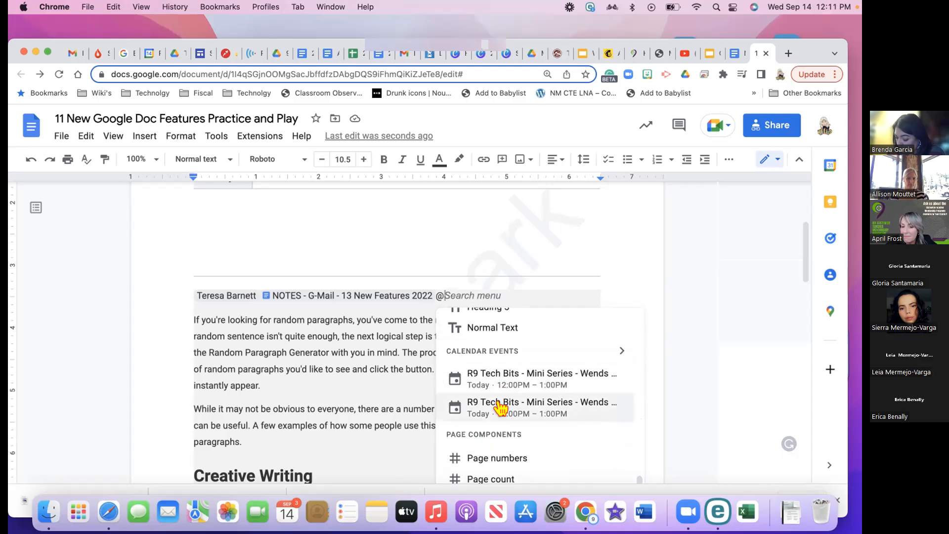
{"action": "left_click", "coordinate": [499, 385]}
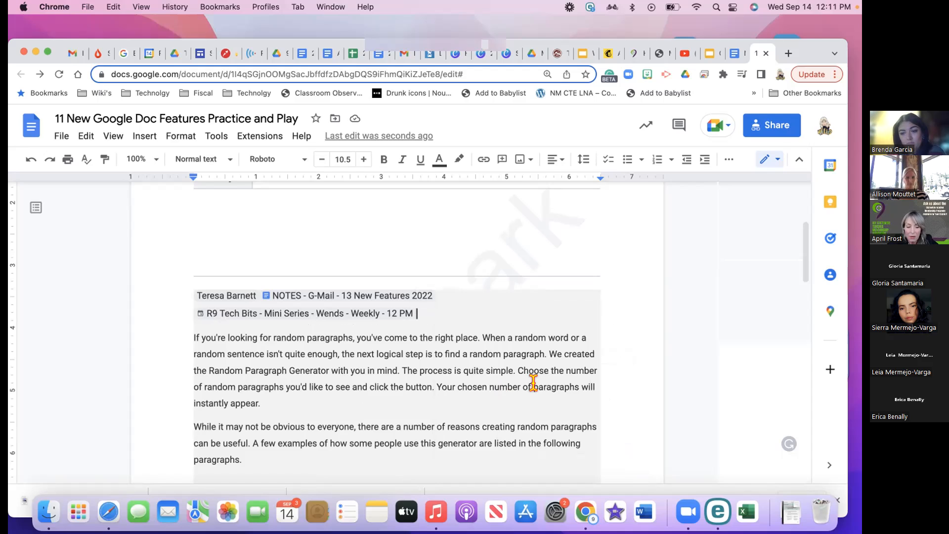
Type @ after the event chip and scroll through every smart-chip section back to People
{"action": "type", "text": "@"}
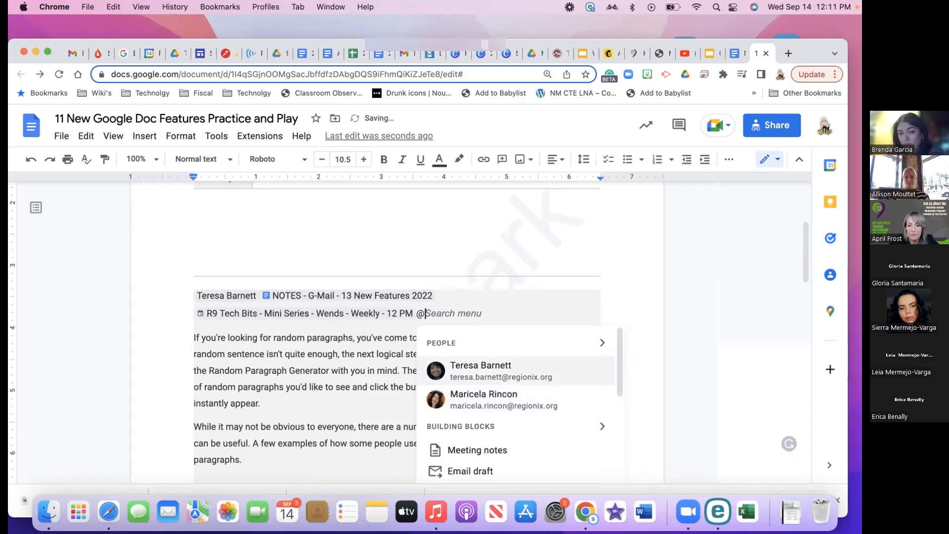
{"action": "scroll", "coordinate": [509, 452], "scroll_direction": "down", "scroll_amount": 10}
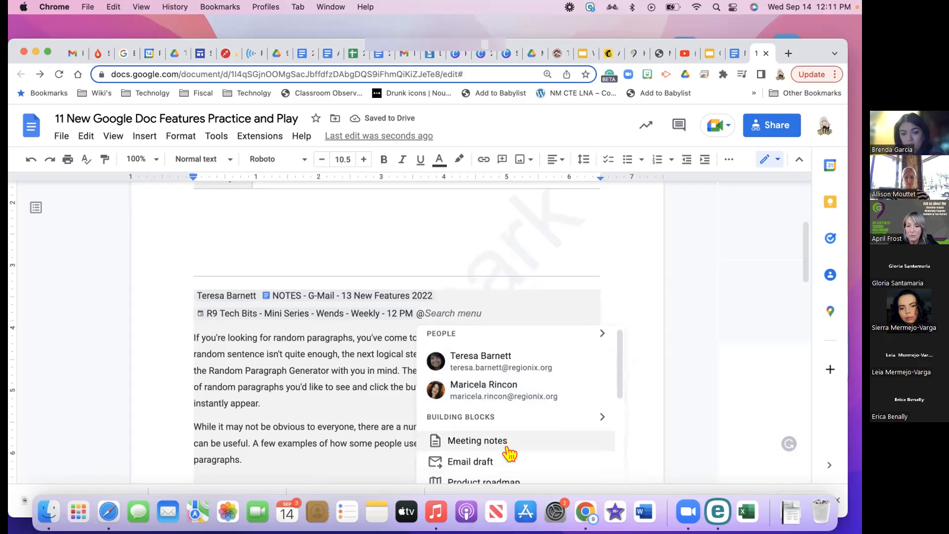
{"action": "scroll", "coordinate": [508, 450], "scroll_direction": "down", "scroll_amount": 8}
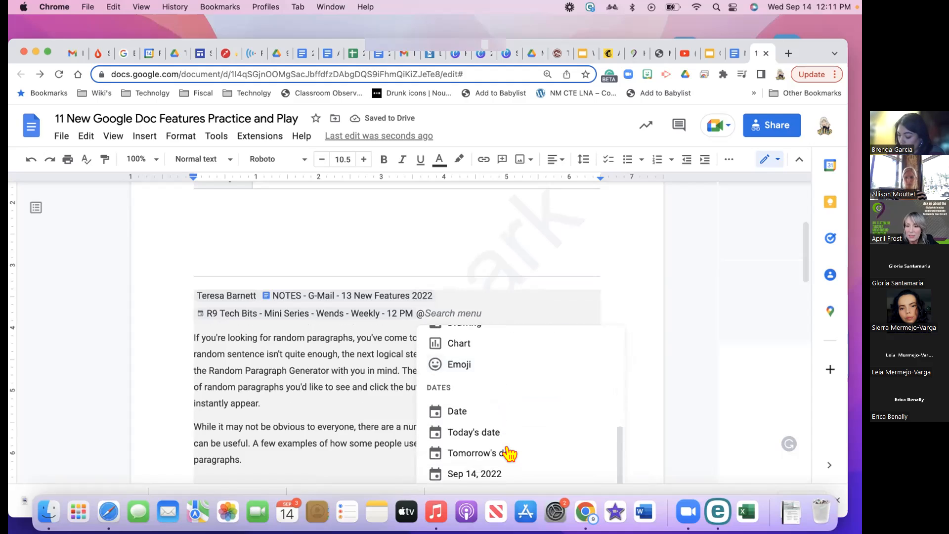
{"action": "scroll", "coordinate": [509, 453], "scroll_direction": "down", "scroll_amount": 8}
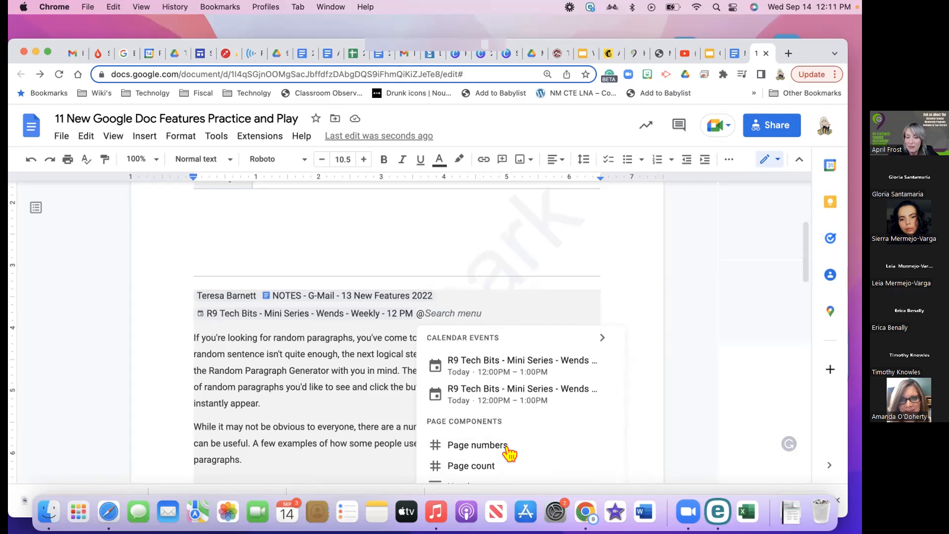
{"action": "scroll", "coordinate": [509, 453], "scroll_direction": "down", "scroll_amount": 5}
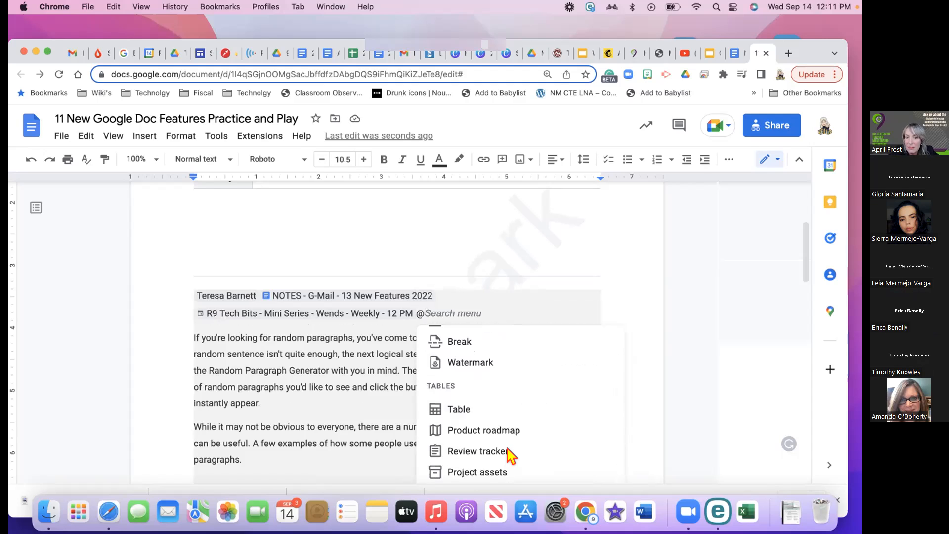
{"action": "scroll", "coordinate": [494, 378], "scroll_direction": "down", "scroll_amount": 8}
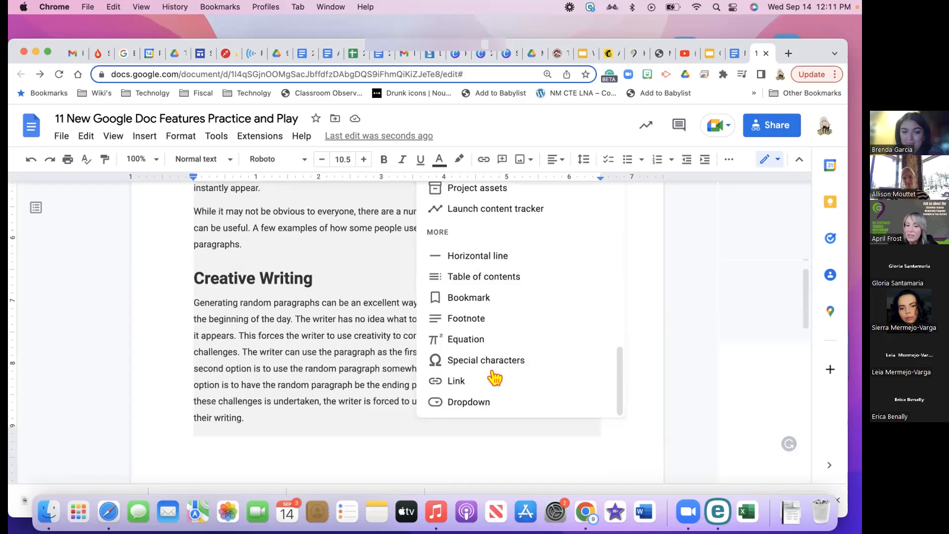
{"action": "scroll", "coordinate": [494, 379], "scroll_direction": "up", "scroll_amount": 10}
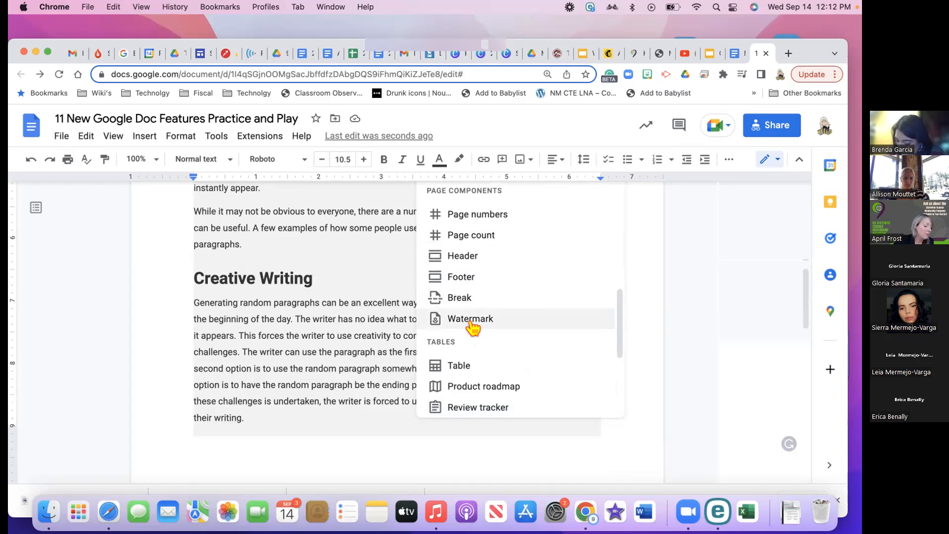
{"action": "scroll", "coordinate": [474, 327], "scroll_direction": "up", "scroll_amount": 10}
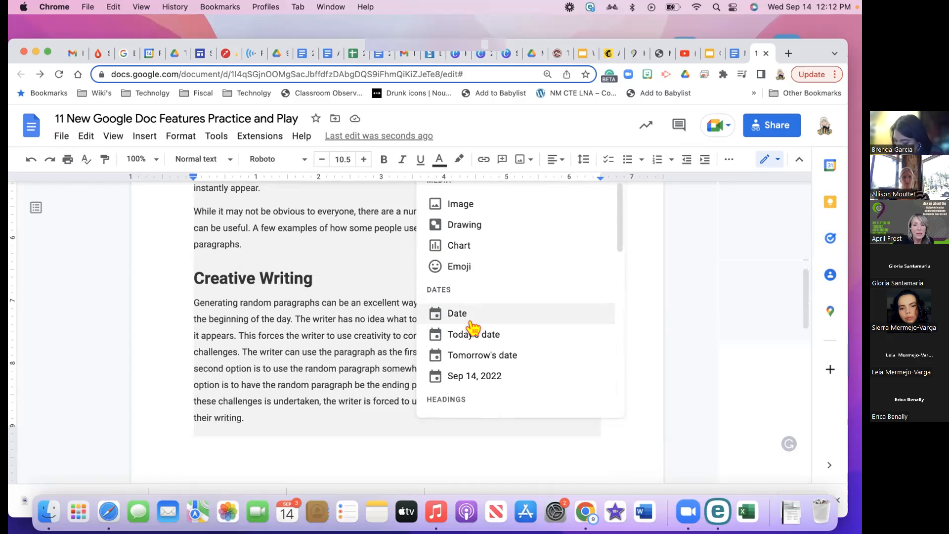
{"action": "scroll", "coordinate": [474, 328], "scroll_direction": "up", "scroll_amount": 5}
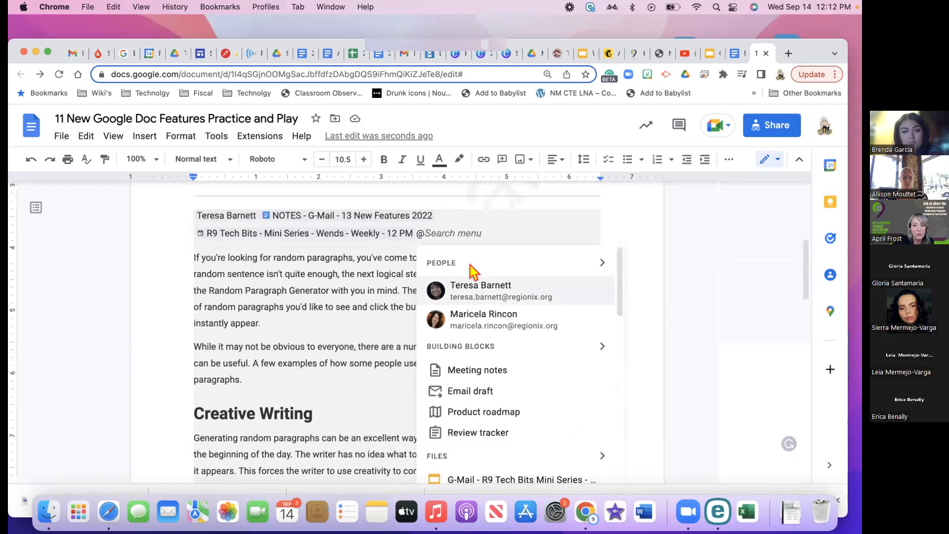
Delete the two lines of smart chips
{"action": "left_click", "coordinate": [485, 225]}
{"action": "left_click_drag", "start_coordinate": [447, 228], "coordinate": [191, 205]}
{"action": "key", "text": "BackSpace"}
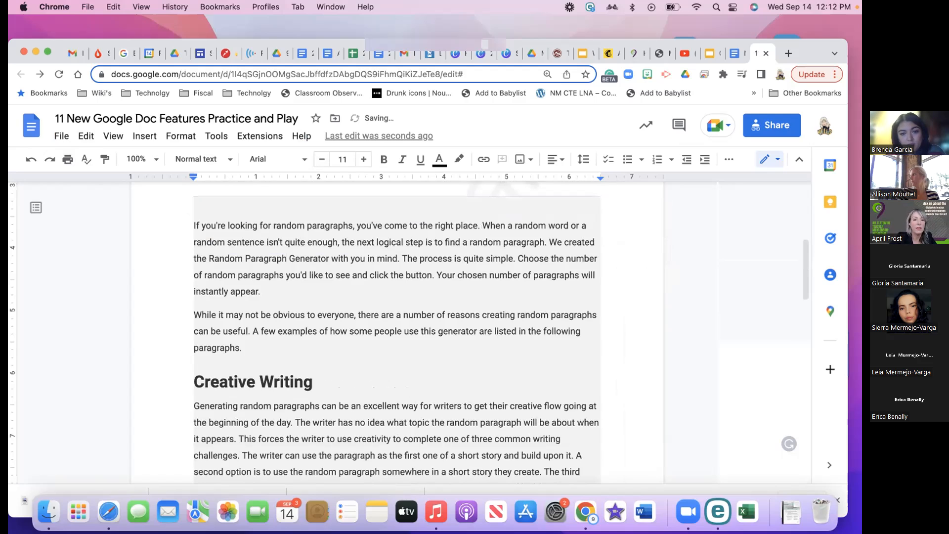
Bring up the @ menu and scroll down past Tables to the More section's Dropdown entry
{"action": "type", "text": "@"}
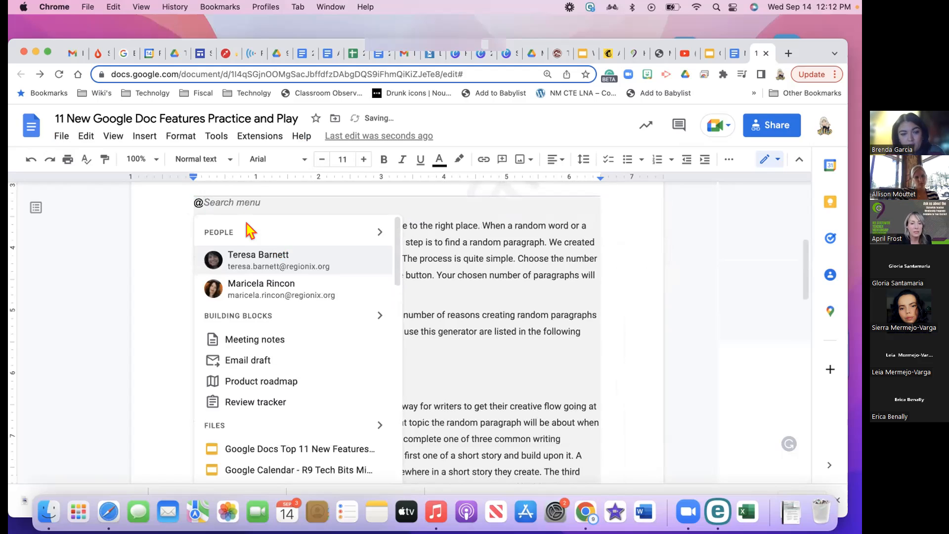
{"action": "scroll", "coordinate": [262, 287], "scroll_direction": "up", "scroll_amount": 3}
{"action": "scroll", "coordinate": [257, 297], "scroll_direction": "down", "scroll_amount": 3}
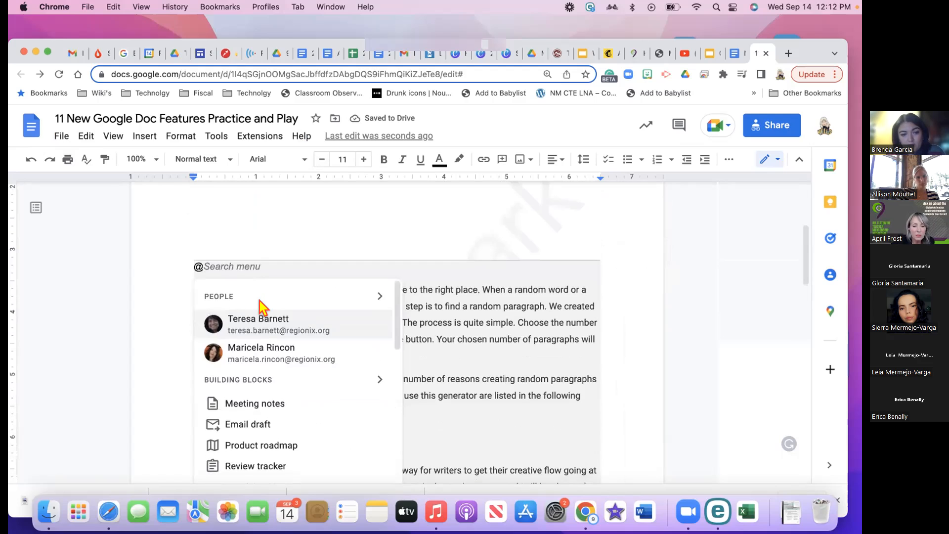
{"action": "scroll", "coordinate": [264, 303], "scroll_direction": "down", "scroll_amount": 2}
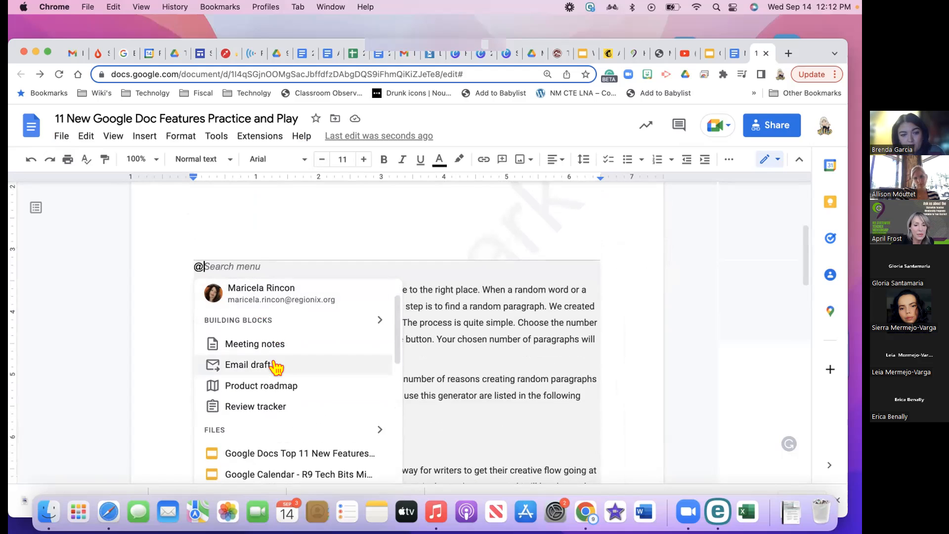
{"action": "scroll", "coordinate": [276, 369], "scroll_direction": "down", "scroll_amount": 4}
{"action": "scroll", "coordinate": [276, 371], "scroll_direction": "down", "scroll_amount": 3}
{"action": "scroll", "coordinate": [274, 366], "scroll_direction": "up", "scroll_amount": 6}
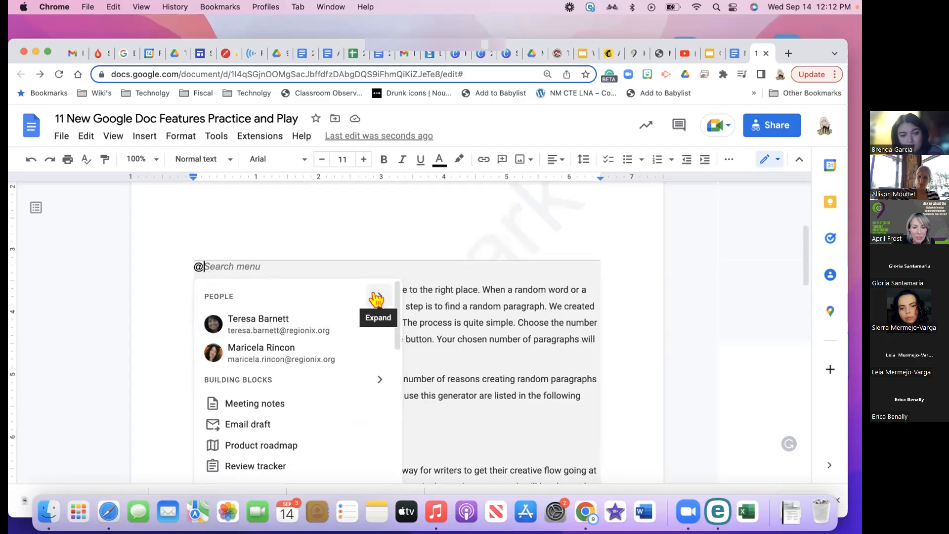
{"action": "scroll", "coordinate": [333, 356], "scroll_direction": "down", "scroll_amount": 3}
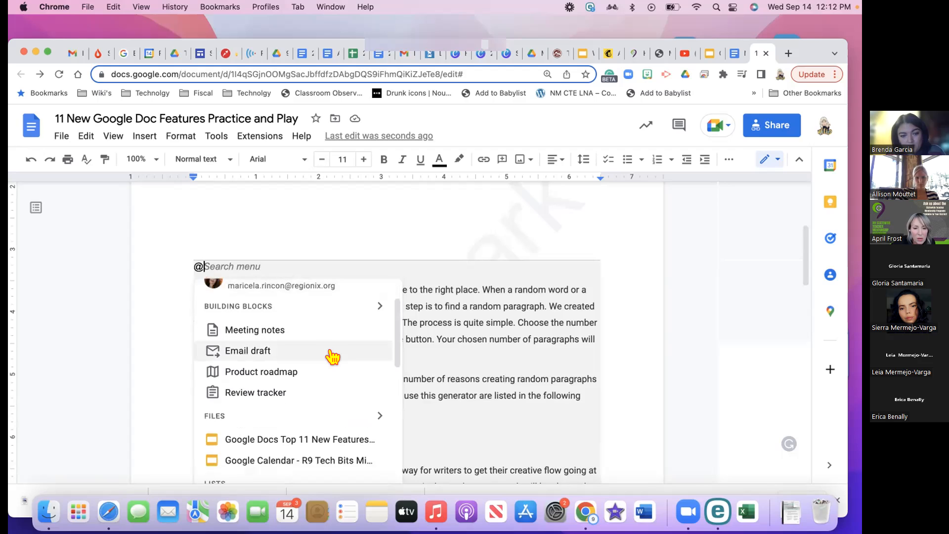
{"action": "scroll", "coordinate": [324, 371], "scroll_direction": "down", "scroll_amount": 6}
{"action": "scroll", "coordinate": [324, 372], "scroll_direction": "down", "scroll_amount": 8}
{"action": "scroll", "coordinate": [324, 370], "scroll_direction": "down", "scroll_amount": 8}
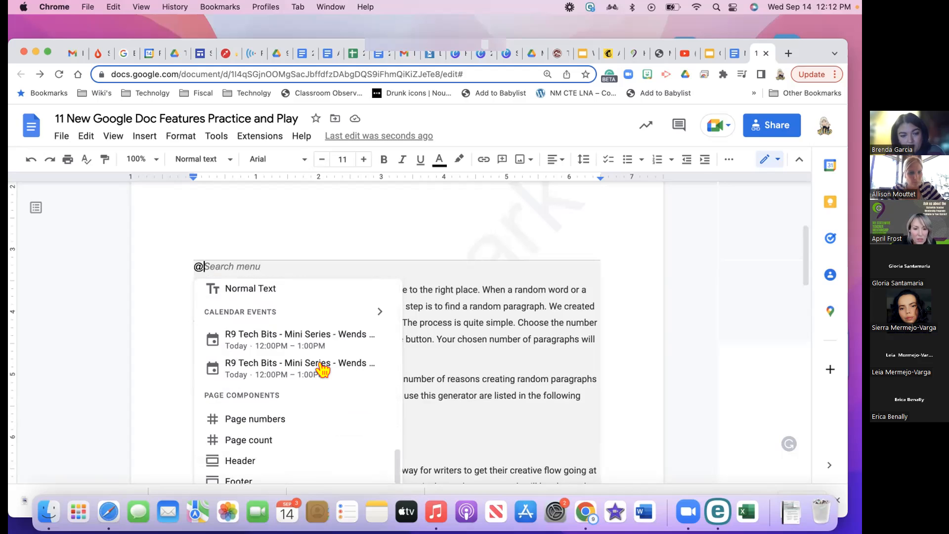
{"action": "scroll", "coordinate": [323, 370], "scroll_direction": "down", "scroll_amount": 3}
{"action": "scroll", "coordinate": [324, 370], "scroll_direction": "down", "scroll_amount": 8}
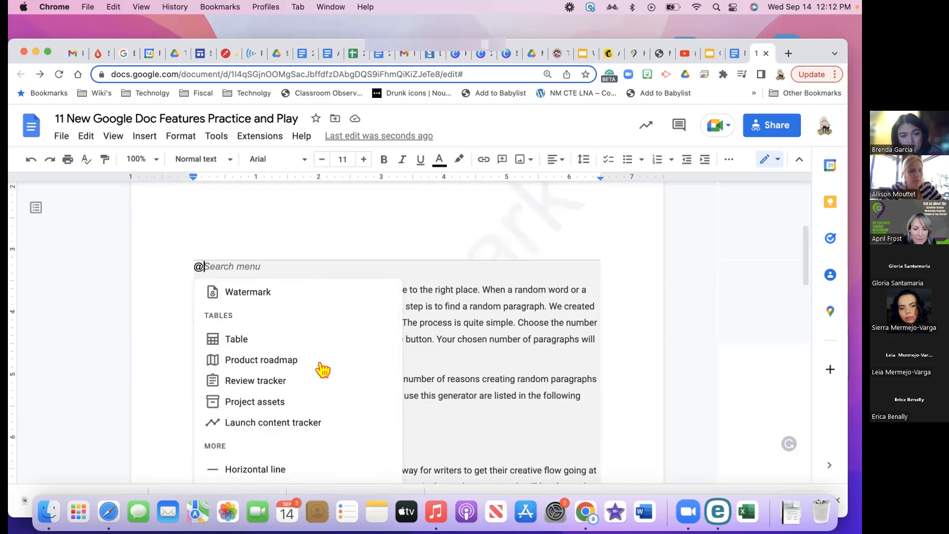
{"action": "scroll", "coordinate": [323, 369], "scroll_direction": "down", "scroll_amount": 3}
{"action": "scroll", "coordinate": [324, 369], "scroll_direction": "down", "scroll_amount": 4}
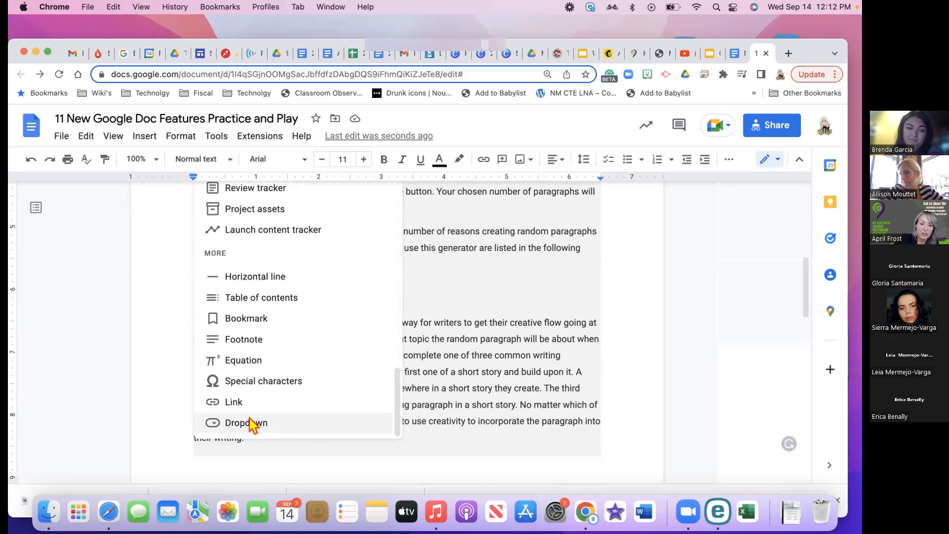
Start a new custom dropdown chip and name its template Comments
{"action": "left_click", "coordinate": [251, 422]}
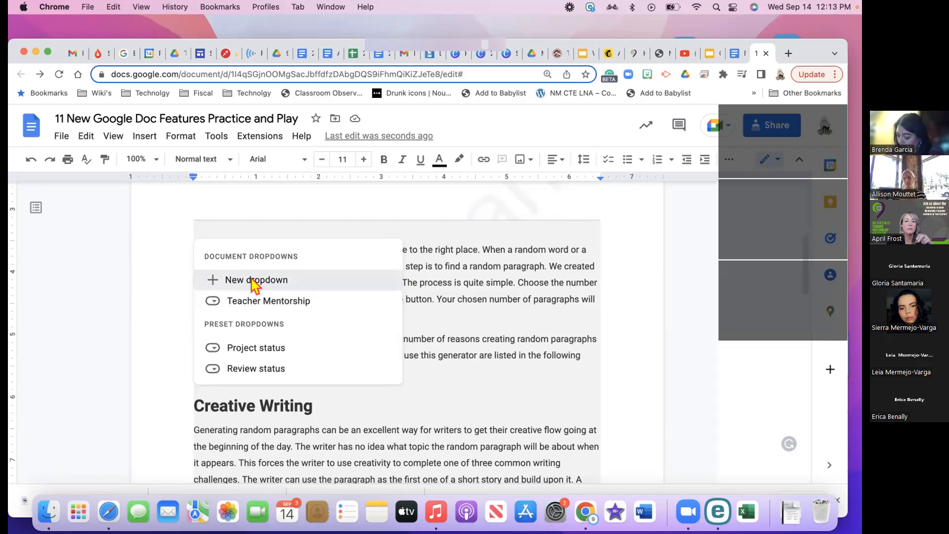
{"action": "left_click", "coordinate": [253, 280]}
{"action": "left_click", "coordinate": [438, 212]}
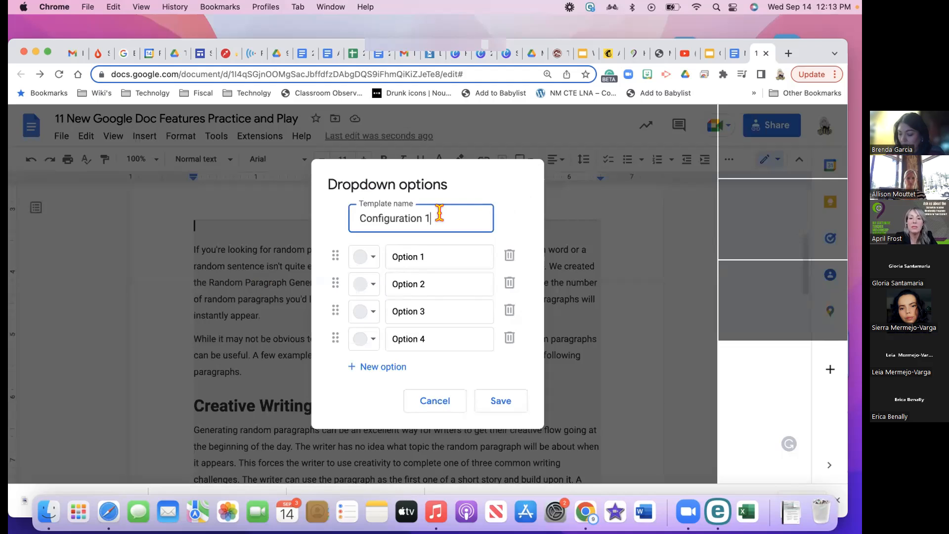
{"action": "key", "text": "BackSpace"}
{"action": "key", "text": "BackSpace"}
{"action": "key", "text": "BackSpace"}
{"action": "key", "text": "BackSpace"}
{"action": "key", "text": "BackSpace"}
{"action": "key", "text": "BackSpace"}
{"action": "key", "text": "BackSpace"}
{"action": "key", "text": "BackSpace"}
{"action": "key", "text": "BackSpace"}
{"action": "key", "text": "BackSpace"}
{"action": "key", "text": "BackSpace"}
{"action": "key", "text": "BackSpace"}
{"action": "key", "text": "BackSpace"}
{"action": "key", "text": "BackSpace"}
{"action": "key", "text": "BackSpace"}
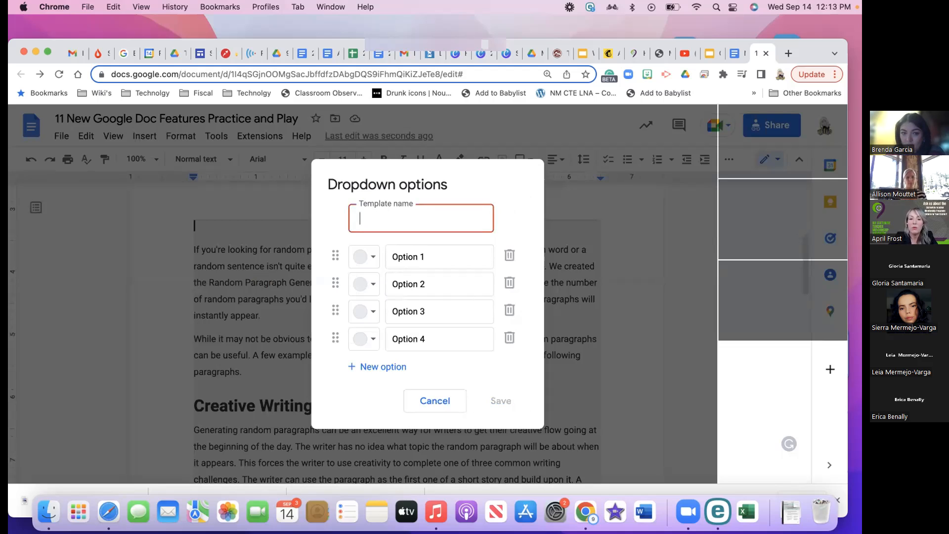
{"action": "type", "text": "Comments"}
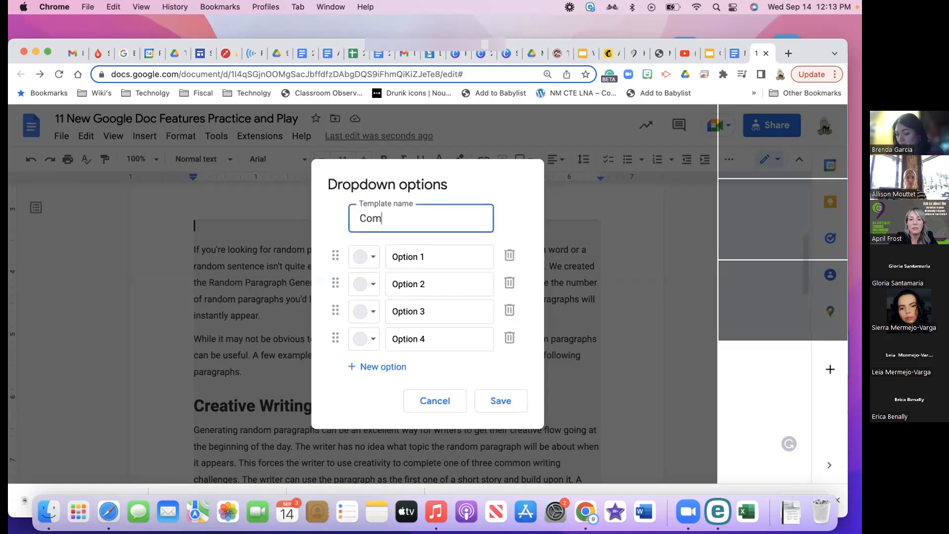
Set the first four options to This is good, Not so good, What were you thinking, and Yikes
{"action": "left_click", "coordinate": [435, 254]}
{"action": "key", "text": "BackSpace"}
{"action": "key", "text": "BackSpace"}
{"action": "key", "text": "BackSpace"}
{"action": "key", "text": "BackSpace"}
{"action": "key", "text": "BackSpace"}
{"action": "key", "text": "BackSpace"}
{"action": "key", "text": "BackSpace"}
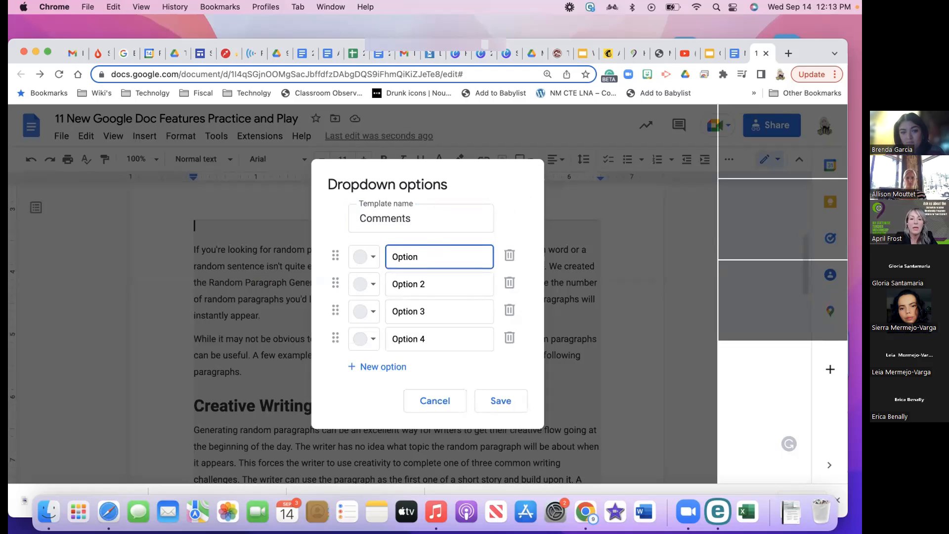
{"action": "key", "text": "BackSpace"}
{"action": "type", "text": "This"}
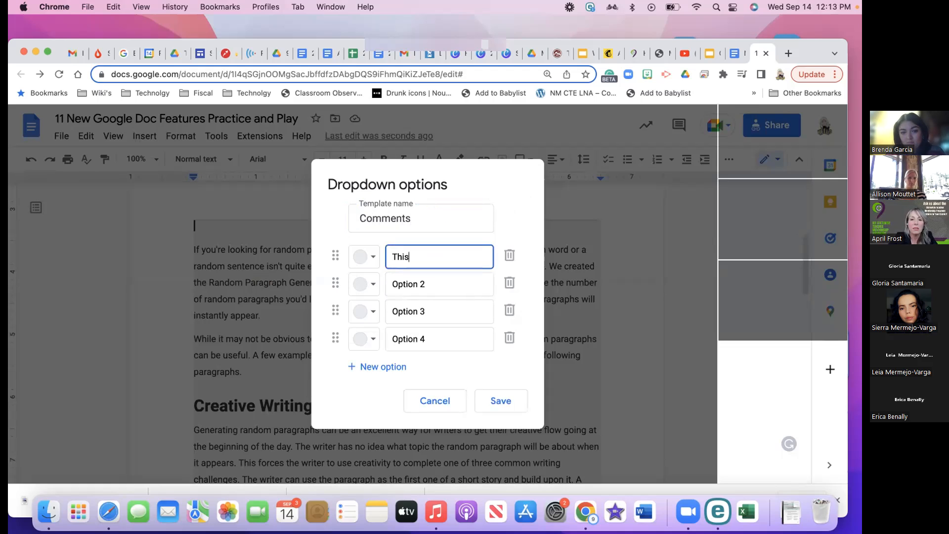
{"action": "type", "text": " is good"}
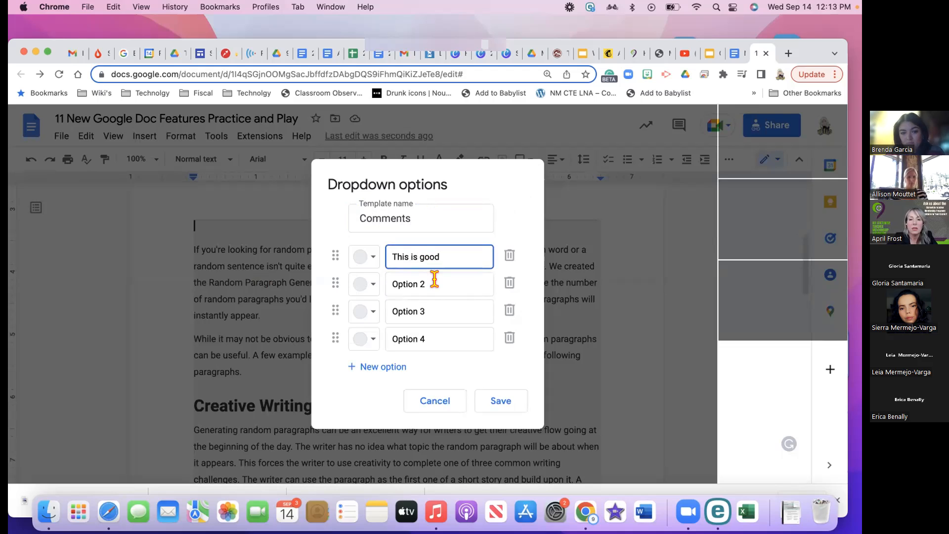
{"action": "left_click", "coordinate": [434, 284]}
{"action": "key", "text": "BackSpace"}
{"action": "key", "text": "BackSpace"}
{"action": "key", "text": "BackSpace"}
{"action": "key", "text": "BackSpace"}
{"action": "key", "text": "BackSpace"}
{"action": "key", "text": "BackSpace"}
{"action": "key", "text": "BackSpace"}
{"action": "key", "text": "BackSpace"}
{"action": "type", "text": "No"}
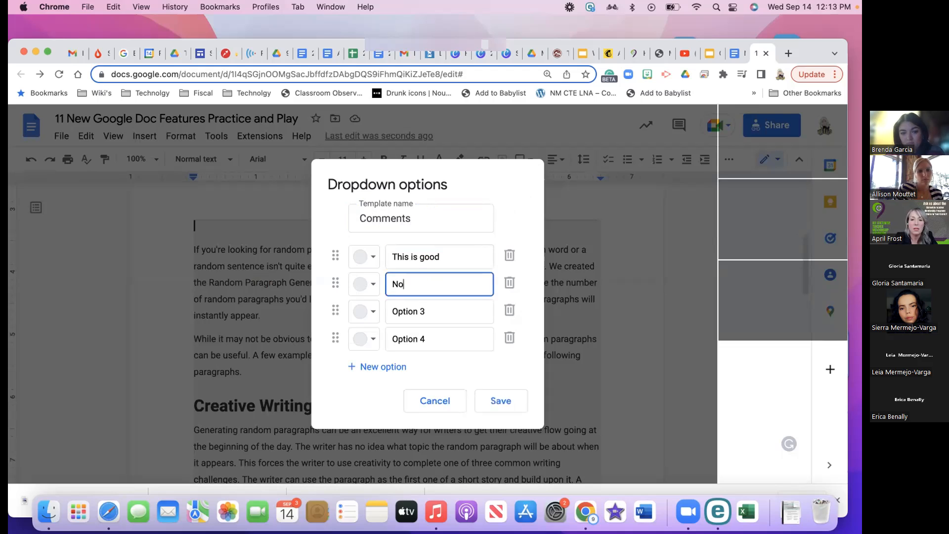
{"action": "type", "text": "t so good"}
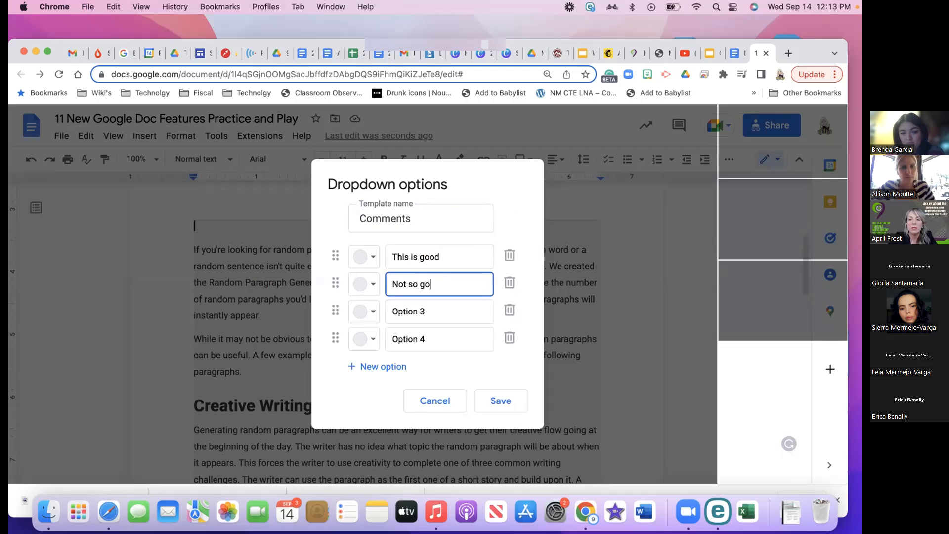
{"action": "left_click", "coordinate": [426, 307]}
{"action": "key", "text": "BackSpace"}
{"action": "key", "text": "BackSpace"}
{"action": "key", "text": "BackSpace"}
{"action": "key", "text": "BackSpace"}
{"action": "key", "text": "BackSpace"}
{"action": "key", "text": "BackSpace"}
{"action": "key", "text": "BackSpace"}
{"action": "key", "text": "BackSpace"}
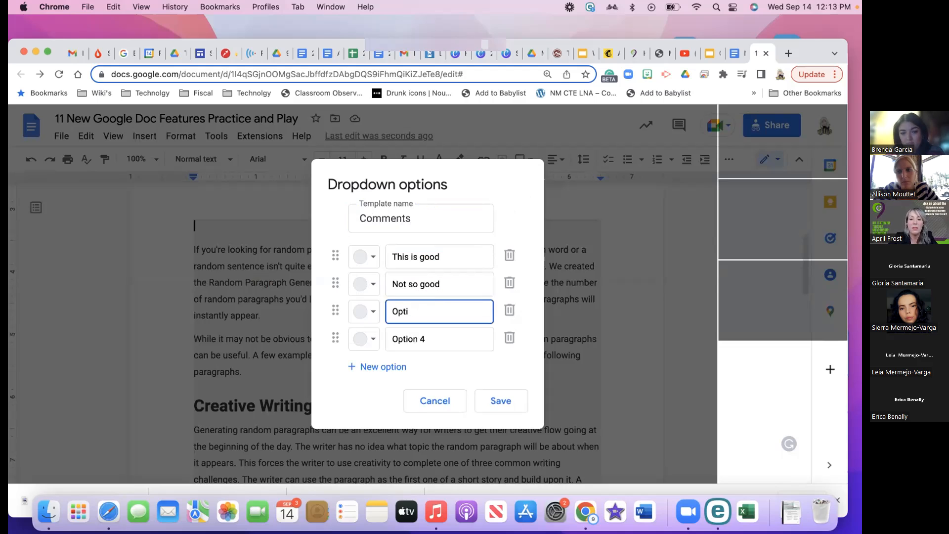
{"action": "type", "text": "What w"}
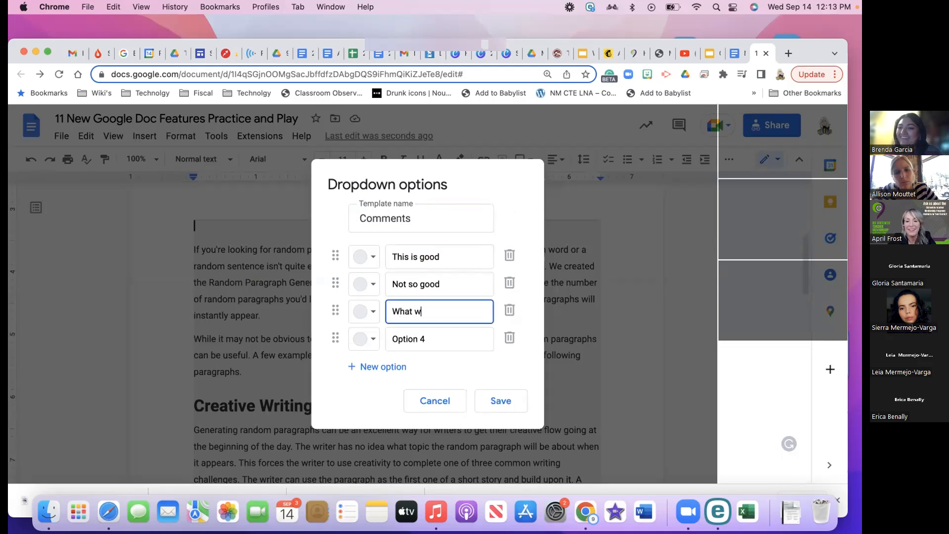
{"action": "type", "text": "ere you thinkin"}
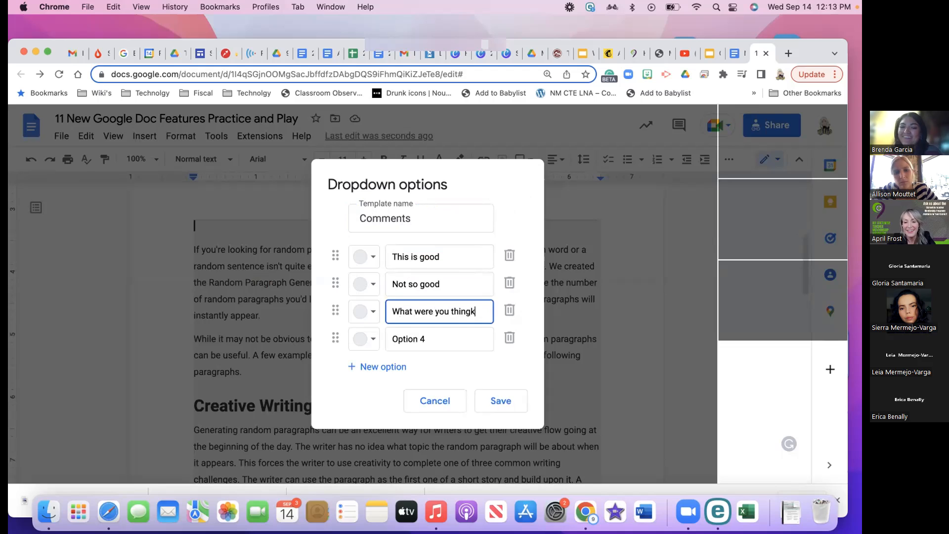
{"action": "type", "text": "g"}
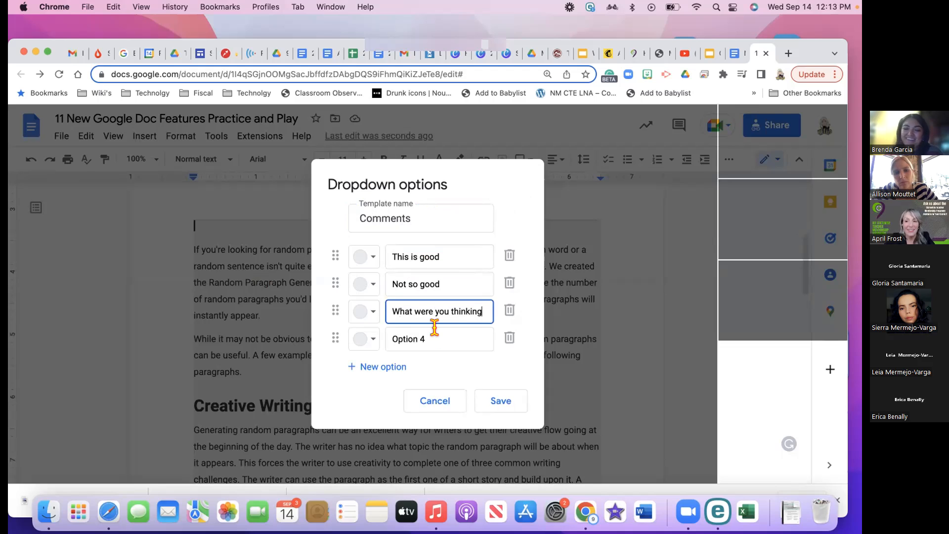
{"action": "left_click", "coordinate": [427, 338]}
{"action": "key", "text": "BackSpace"}
{"action": "key", "text": "BackSpace"}
{"action": "key", "text": "BackSpace"}
{"action": "key", "text": "BackSpace"}
{"action": "key", "text": "BackSpace"}
{"action": "key", "text": "BackSpace"}
{"action": "key", "text": "BackSpace"}
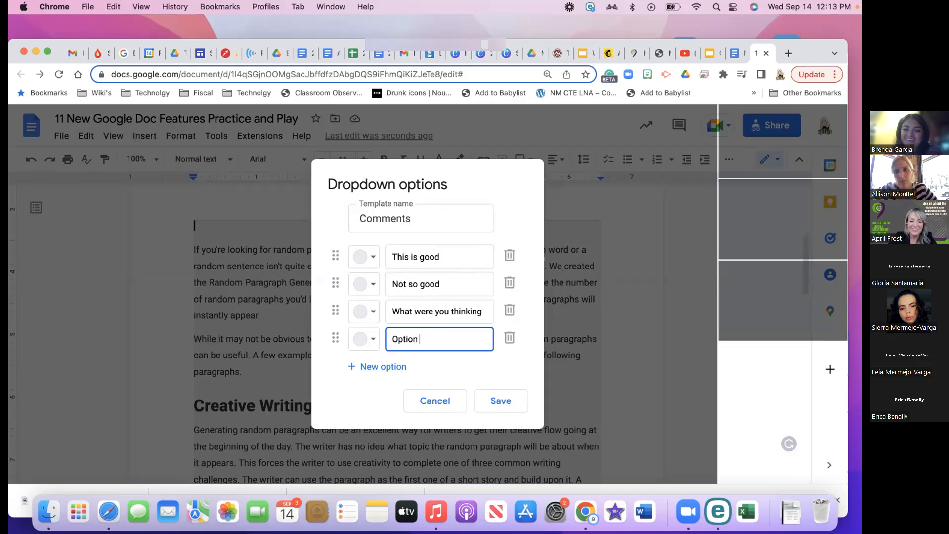
{"action": "key", "text": "BackSpace"}
{"action": "type", "text": "B"}
{"action": "key", "text": "BackSpace"}
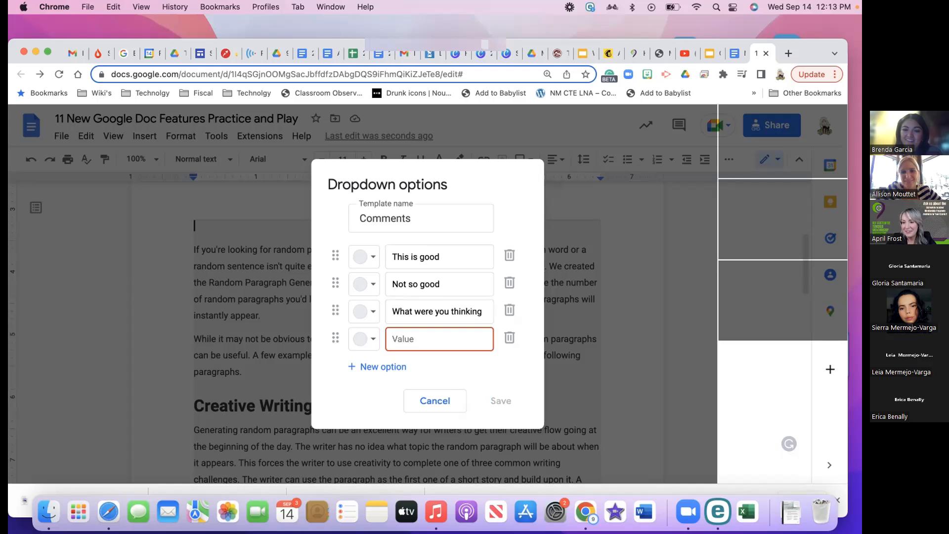
{"action": "type", "text": "Yikes"}
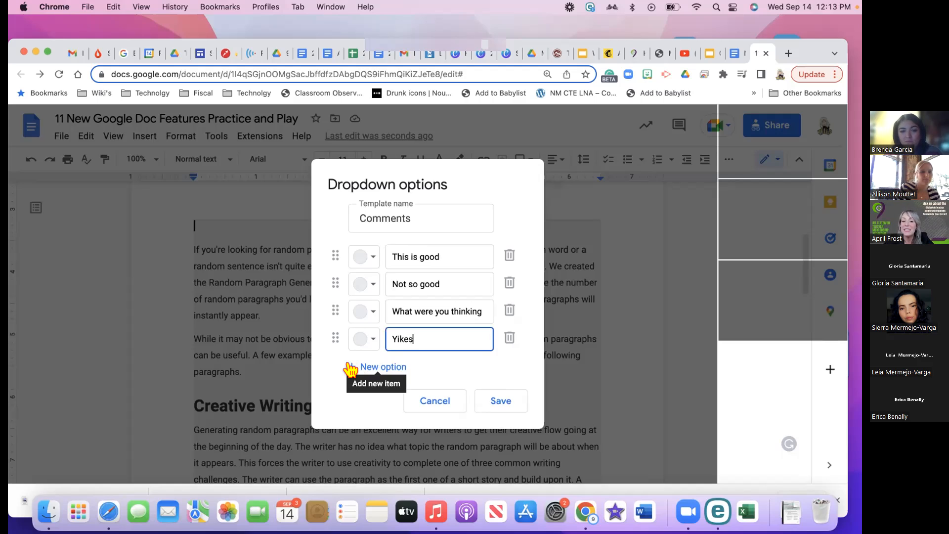
Add a fifth option 'Heck Yes!' and save the Comments dropdown
{"action": "left_click", "coordinate": [352, 369]}
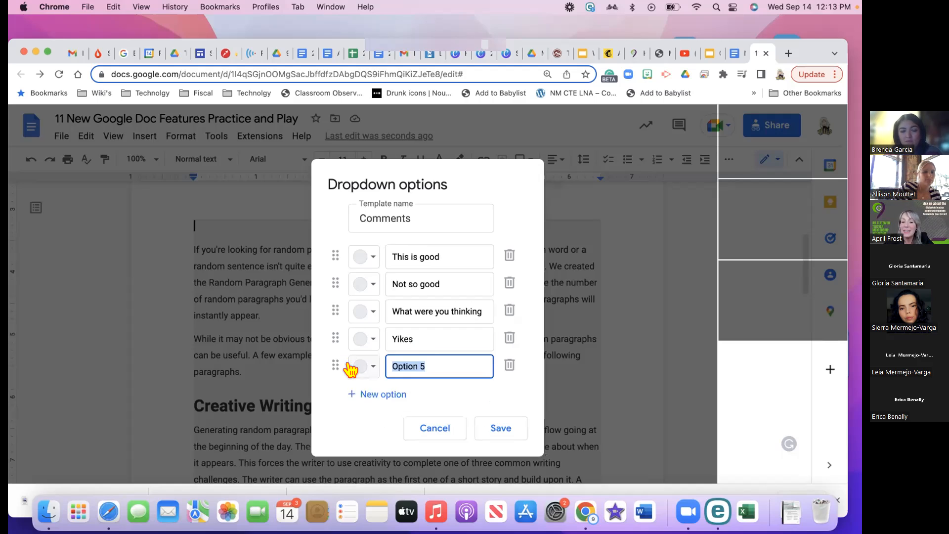
{"action": "left_click", "coordinate": [432, 359]}
{"action": "key", "text": "BackSpace"}
{"action": "key", "text": "BackSpace"}
{"action": "key", "text": "BackSpace"}
{"action": "key", "text": "BackSpace"}
{"action": "key", "text": "BackSpace"}
{"action": "key", "text": "BackSpace"}
{"action": "key", "text": "BackSpace"}
{"action": "key", "text": "BackSpace"}
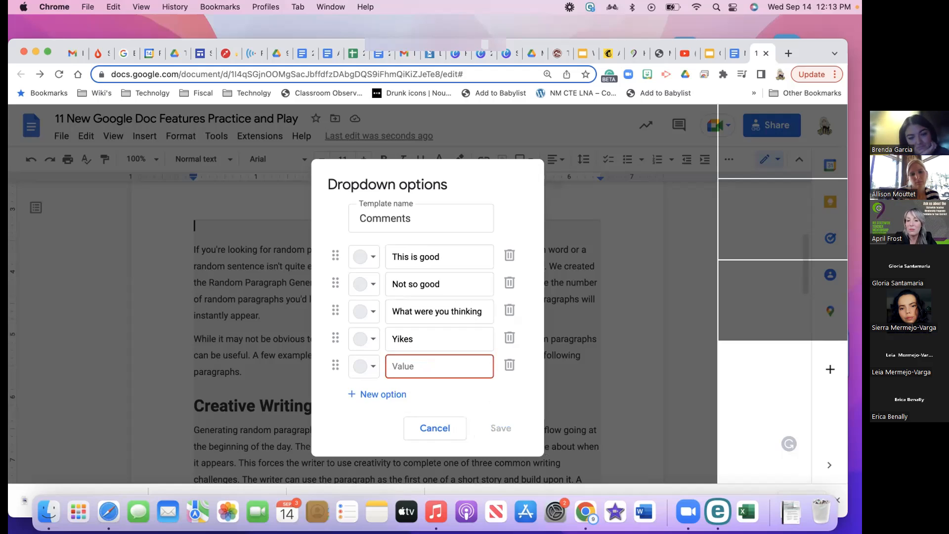
{"action": "type", "text": "Hell "}
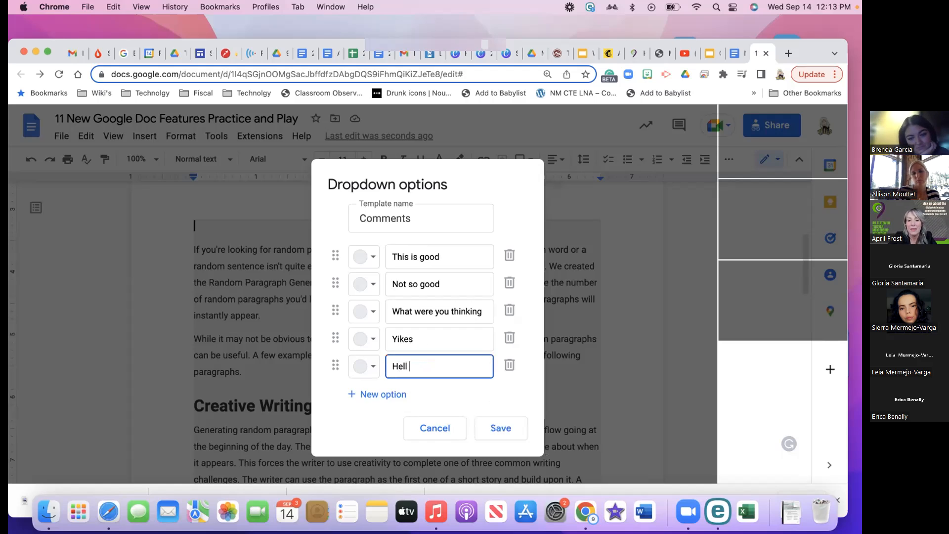
{"action": "type", "text": "Yes!"}
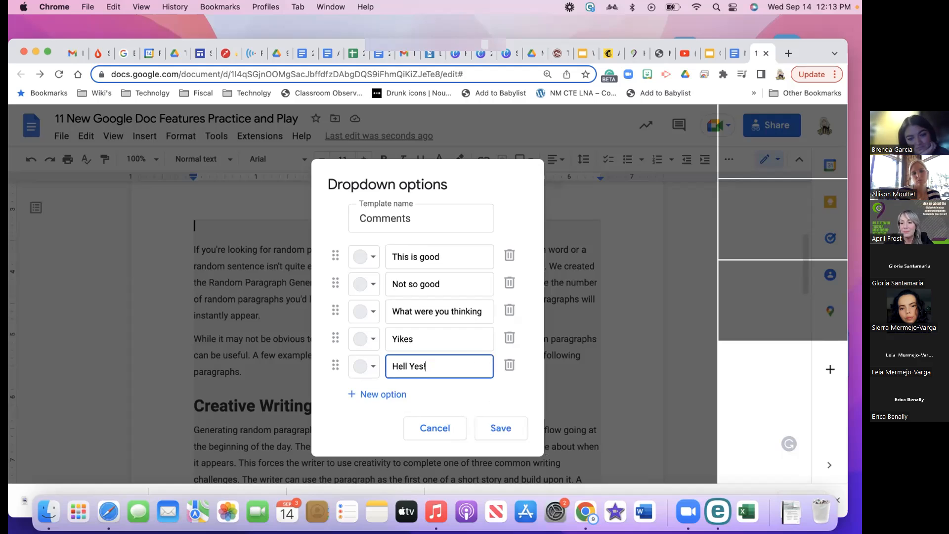
{"action": "left_click", "coordinate": [407, 361]}
{"action": "key", "text": "BackSpace"}
{"action": "key", "text": "BackSpace"}
{"action": "key", "text": "BackSpace"}
{"action": "type", "text": "o"}
{"action": "key", "text": "BackSpace"}
{"action": "type", "text": "eck"}
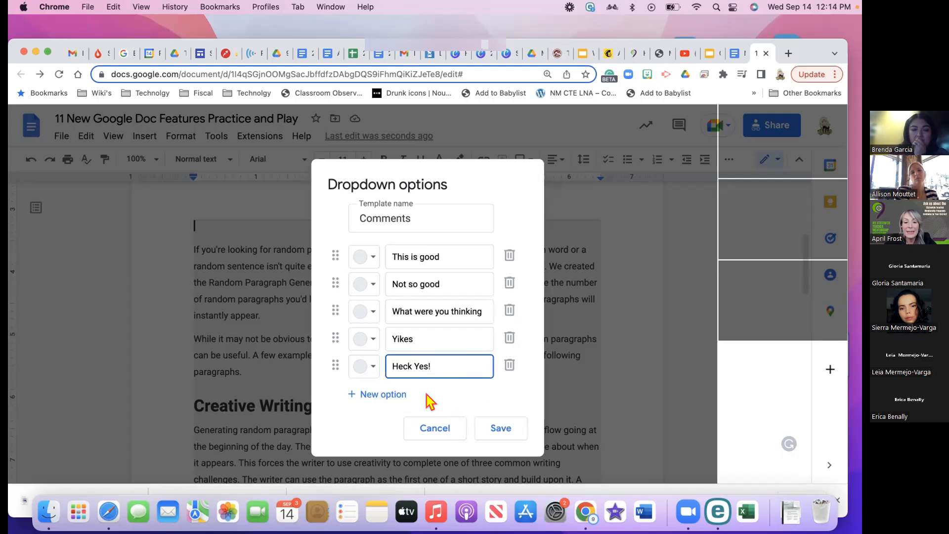
{"action": "left_click", "coordinate": [493, 429]}
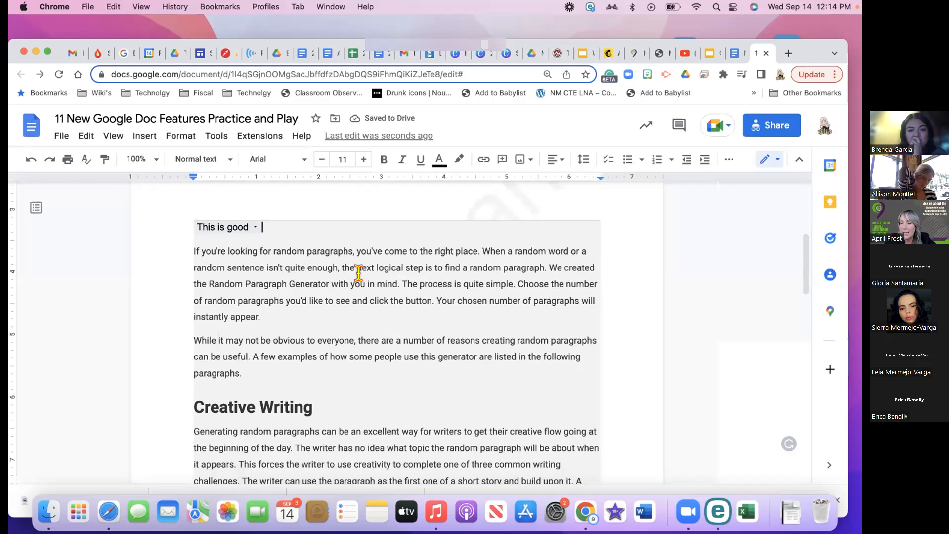
{"action": "left_click", "coordinate": [254, 228]}
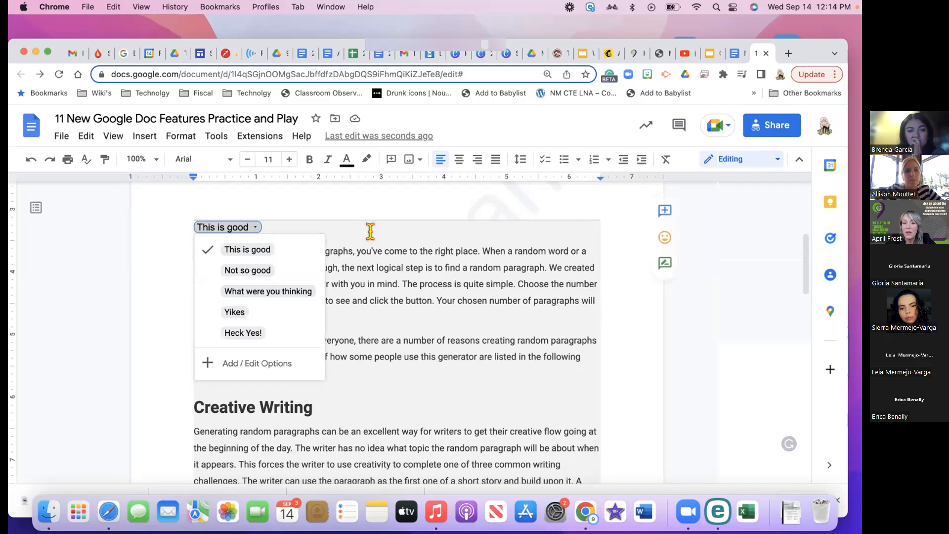
{"action": "left_click", "coordinate": [352, 251]}
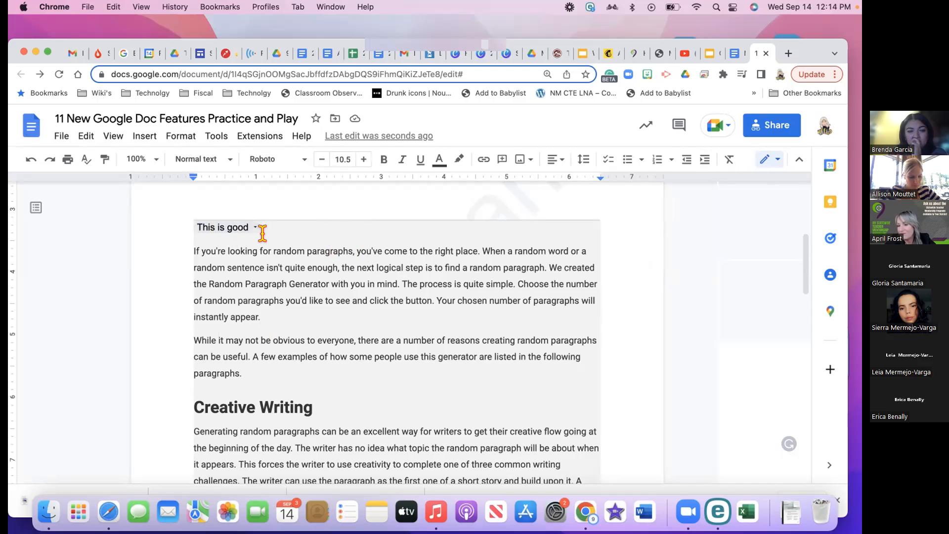
{"action": "left_click_drag", "start_coordinate": [195, 251], "coordinate": [396, 261]}
{"action": "left_click_drag", "start_coordinate": [453, 299], "coordinate": [456, 310]}
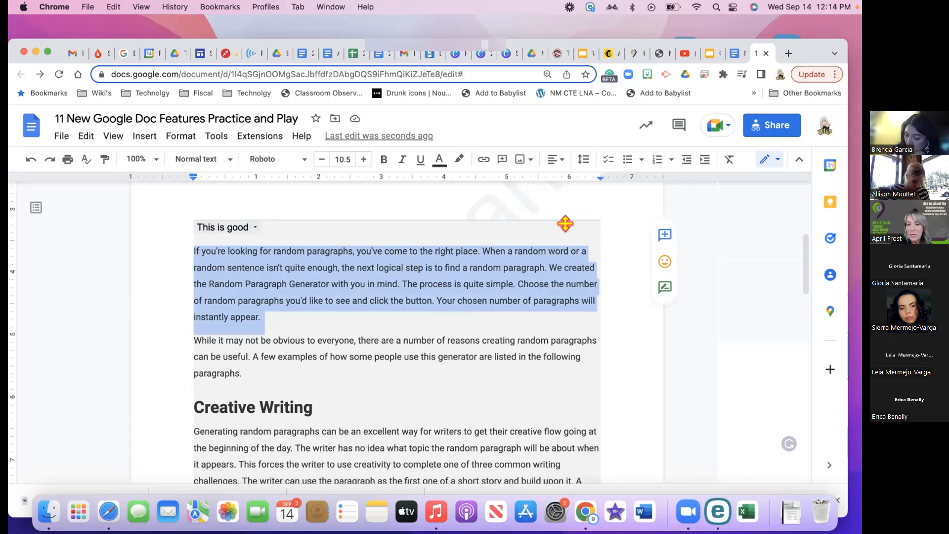
{"action": "left_click", "coordinate": [473, 215]}
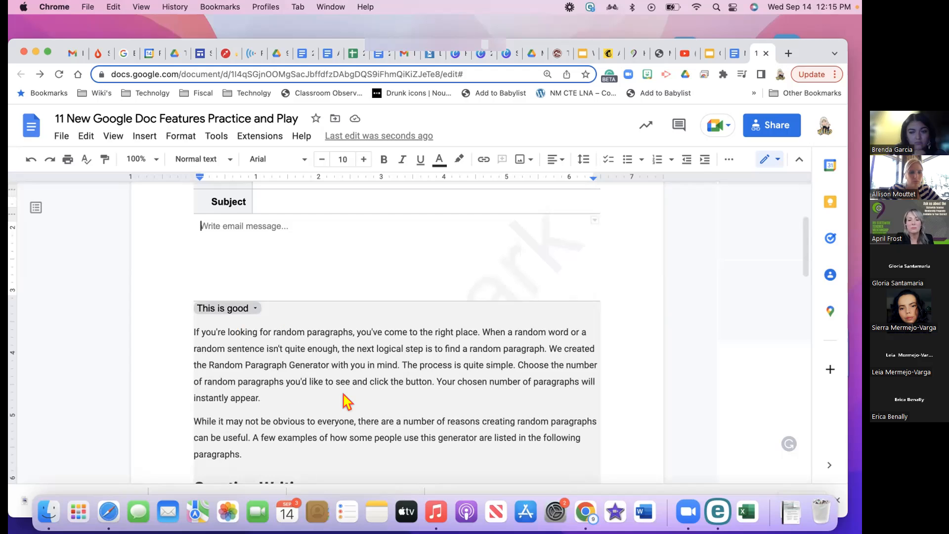
Return from the header to the email draft's message area on page 1
{"action": "scroll", "coordinate": [349, 343], "scroll_direction": "down", "scroll_amount": 6}
{"action": "left_click", "coordinate": [350, 343]}
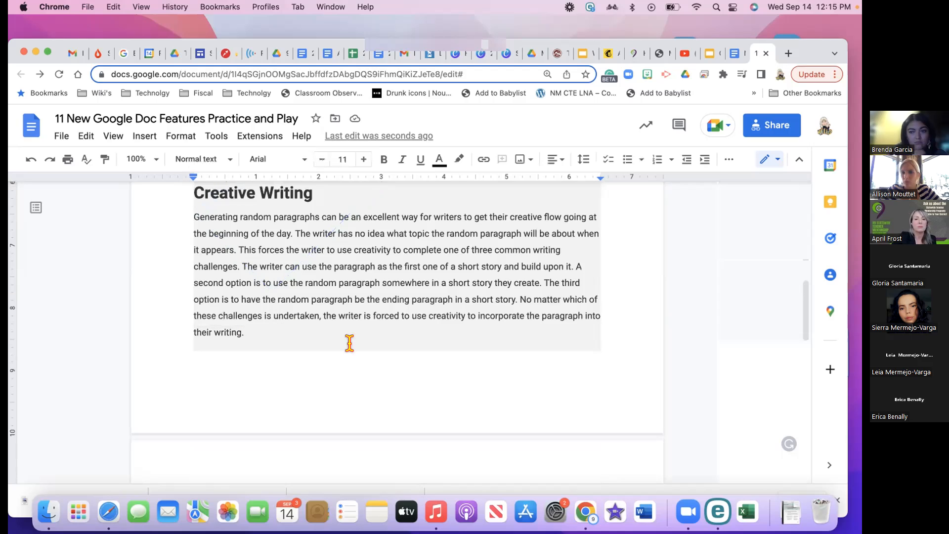
{"action": "double_click", "coordinate": [348, 341]}
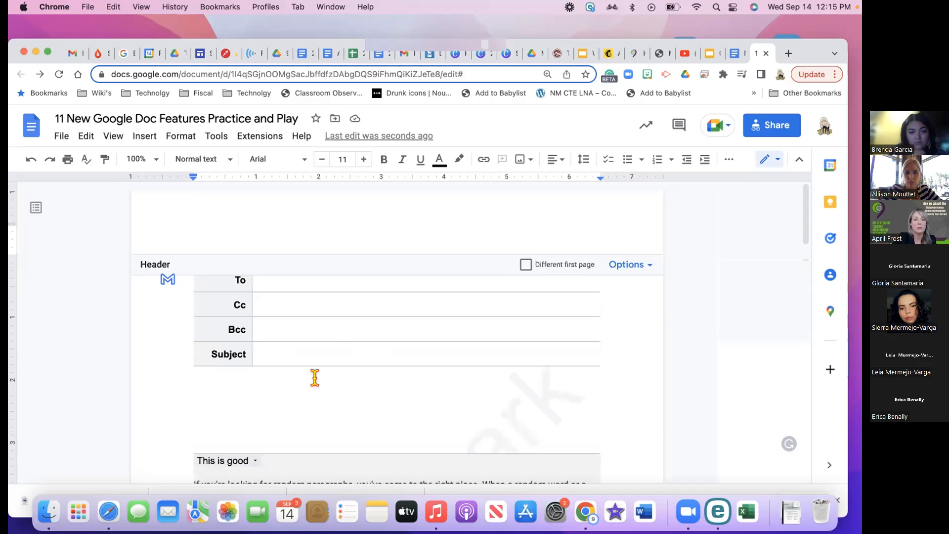
{"action": "left_click", "coordinate": [293, 410]}
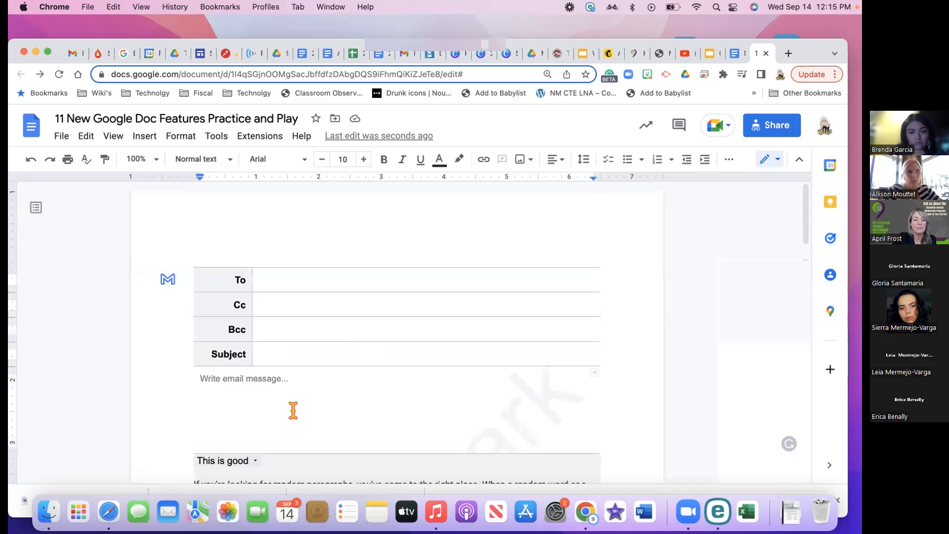
{"action": "left_click", "coordinate": [288, 410]}
Delete the To, Cc, Bcc, Subject labels and message placeholder, leaving the caret after the This is good chip
{"action": "scroll", "coordinate": [292, 384], "scroll_direction": "down", "scroll_amount": 2}
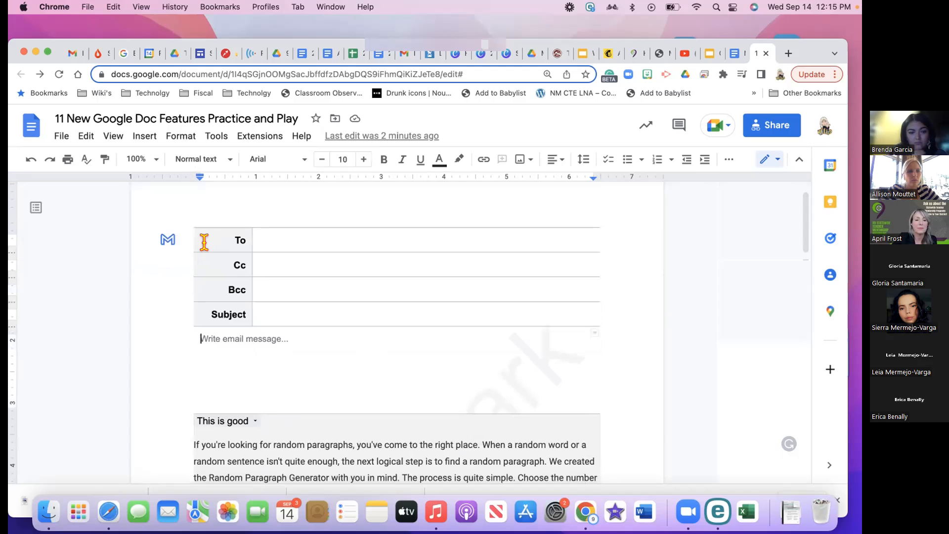
{"action": "left_click_drag", "start_coordinate": [204, 242], "coordinate": [199, 225]}
{"action": "key", "text": "BackSpace"}
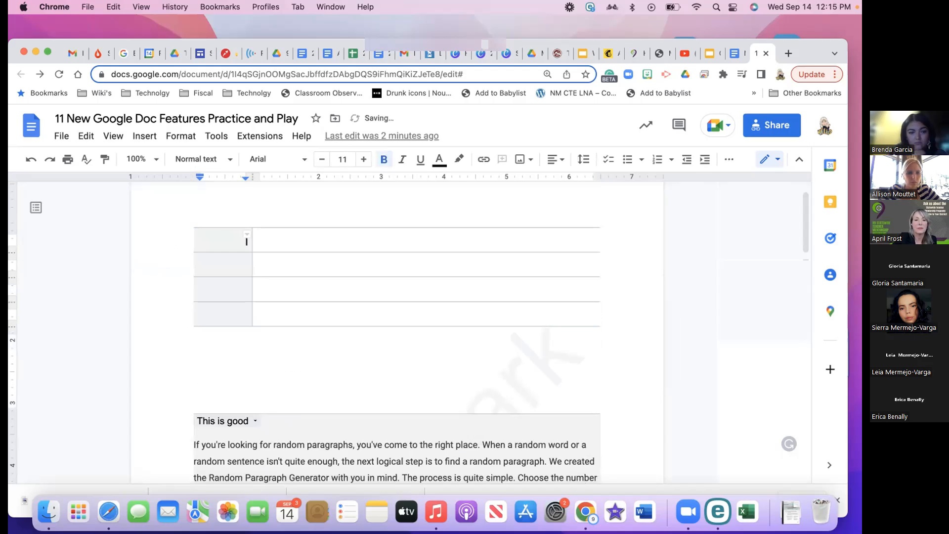
{"action": "left_click_drag", "start_coordinate": [416, 358], "coordinate": [197, 220]}
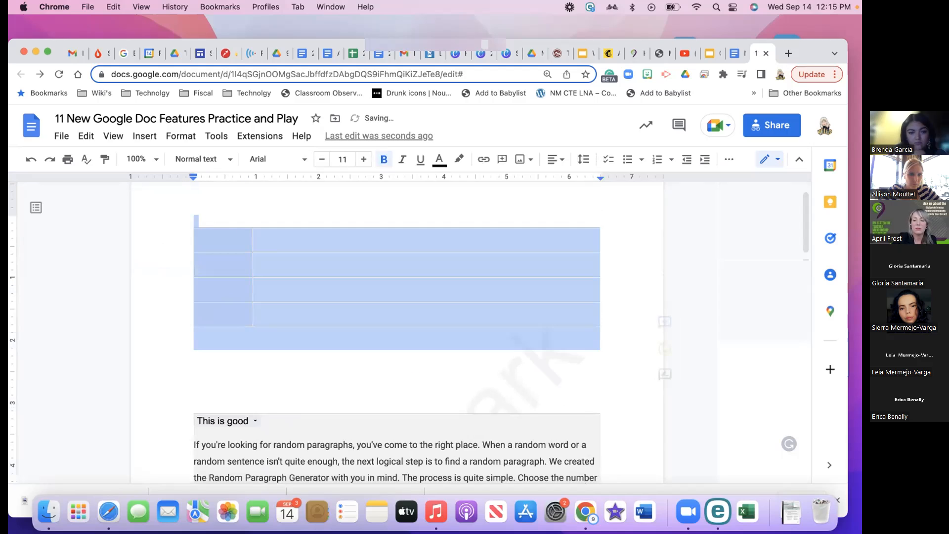
{"action": "left_click", "coordinate": [226, 377]}
{"action": "scroll", "coordinate": [226, 377], "scroll_direction": "down", "scroll_amount": 3}
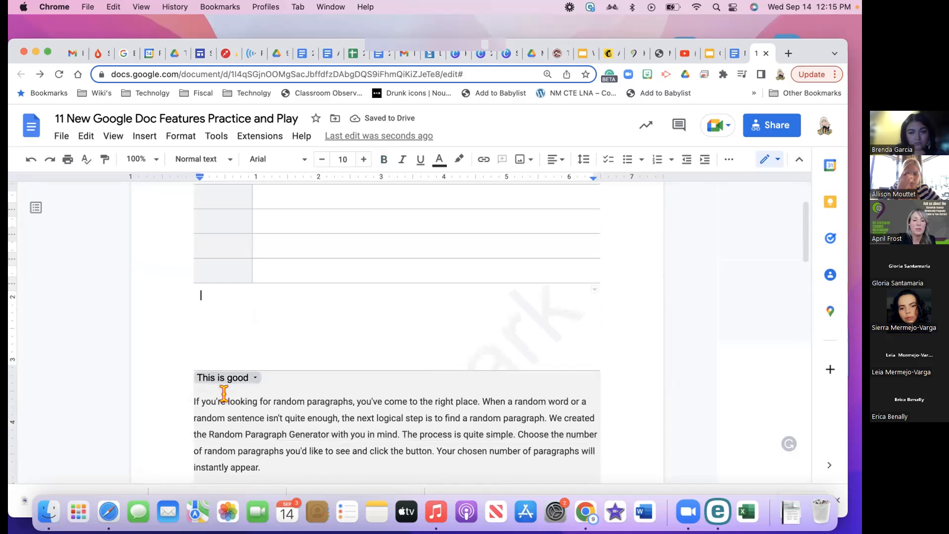
{"action": "left_click", "coordinate": [285, 326]}
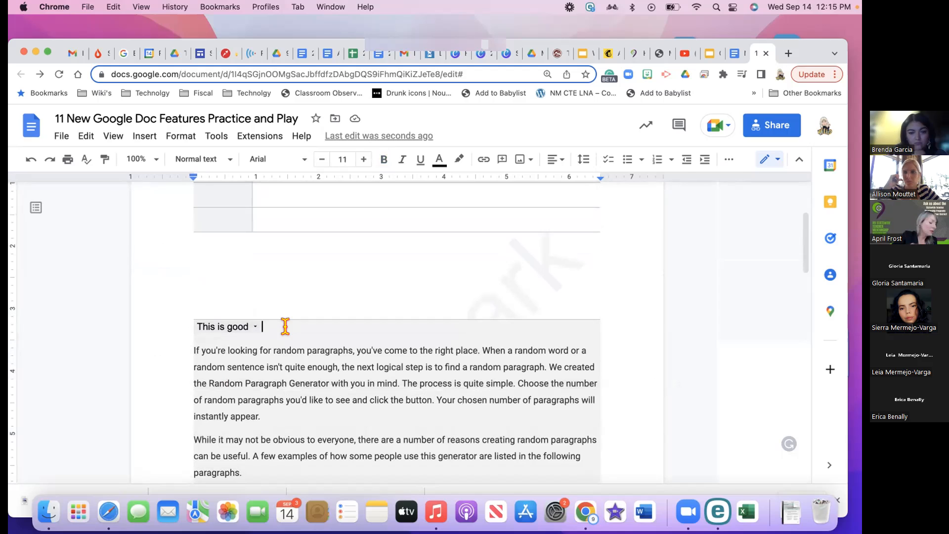
Browse the chip's context menu and the Insert, Format, Tools and View menus
{"action": "right_click", "coordinate": [281, 326]}
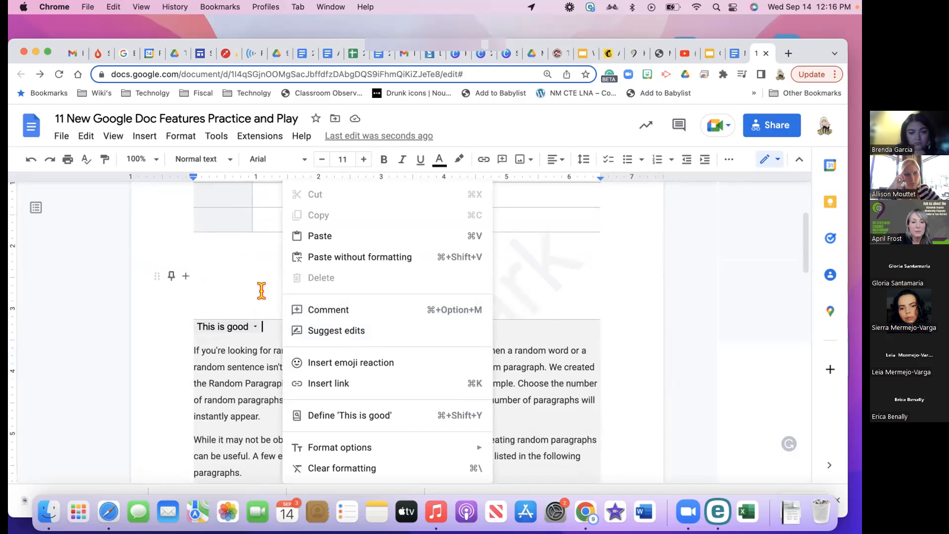
{"action": "left_click", "coordinate": [265, 311]}
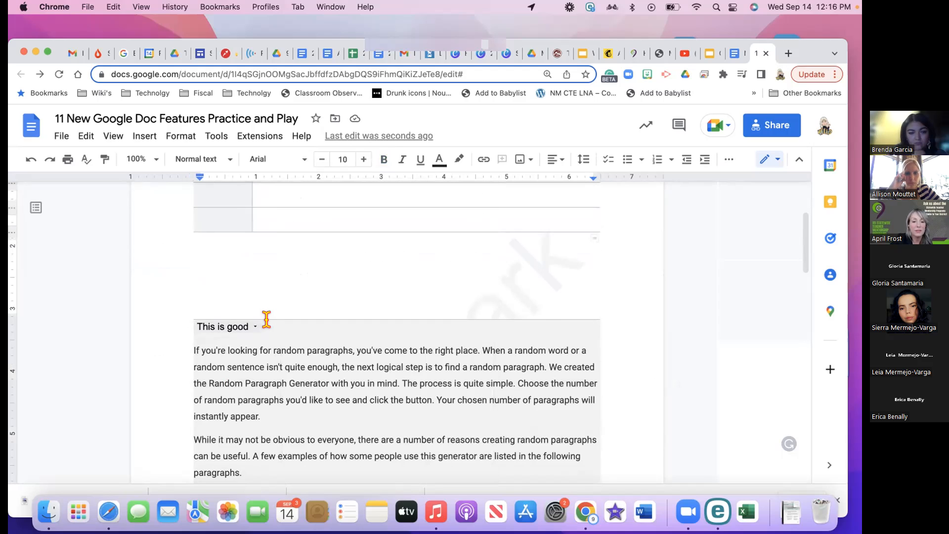
{"action": "left_click", "coordinate": [149, 137]}
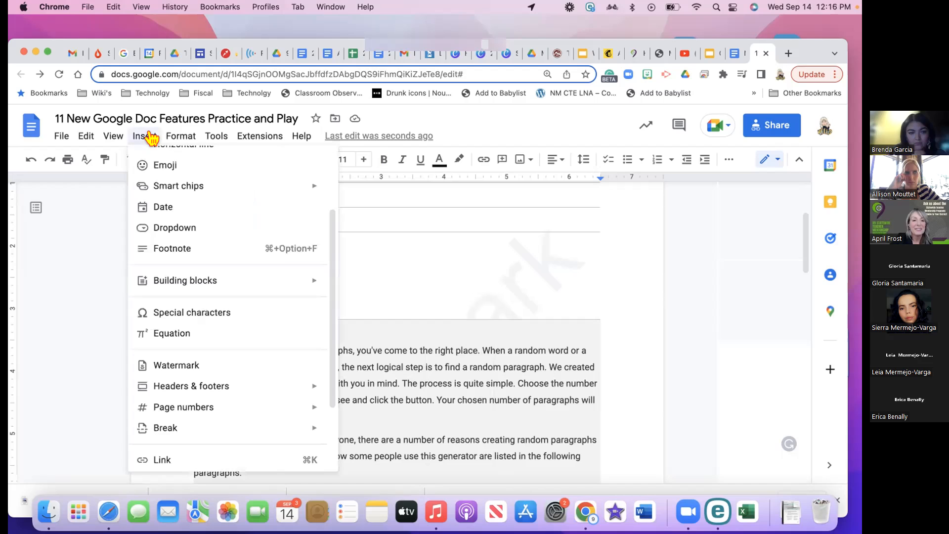
{"action": "mouse_move", "coordinate": [189, 138]}
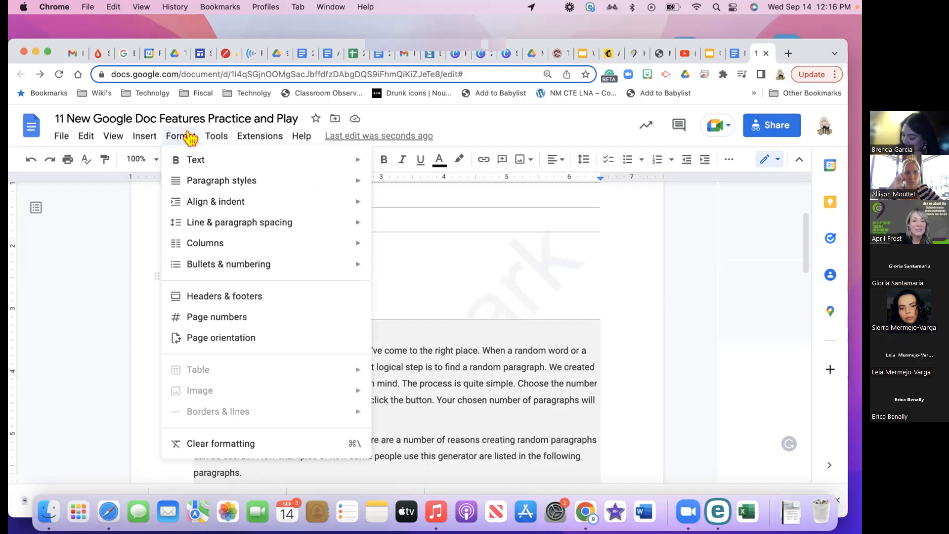
{"action": "left_click", "coordinate": [141, 137]}
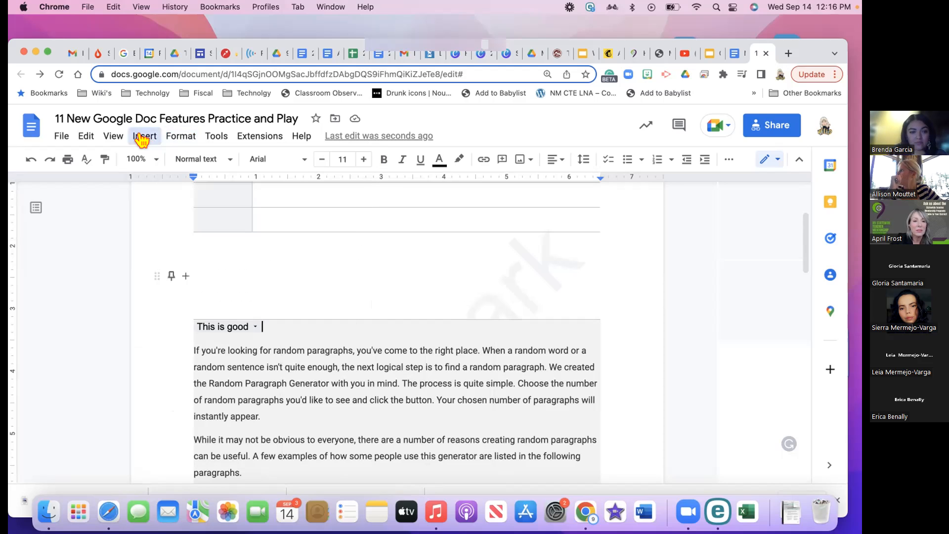
{"action": "left_click", "coordinate": [141, 137]}
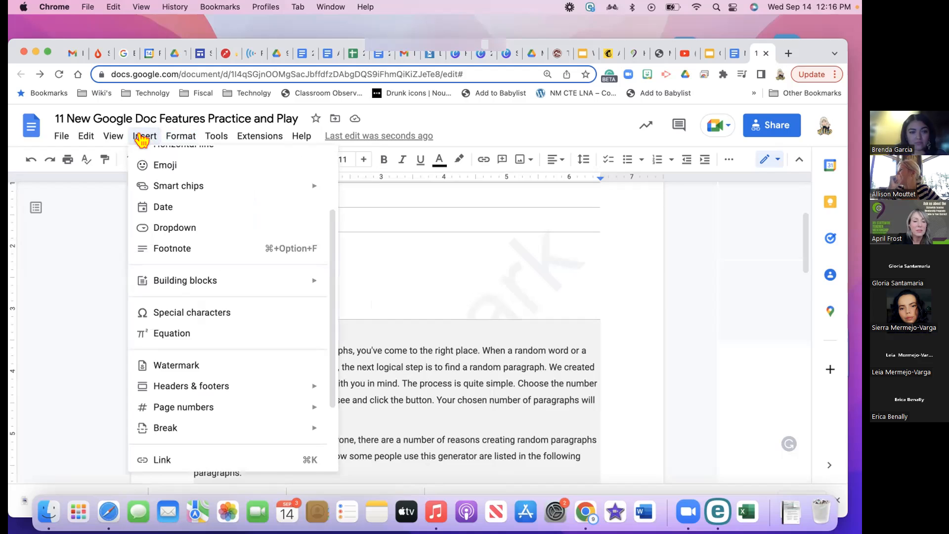
{"action": "mouse_move", "coordinate": [197, 286]}
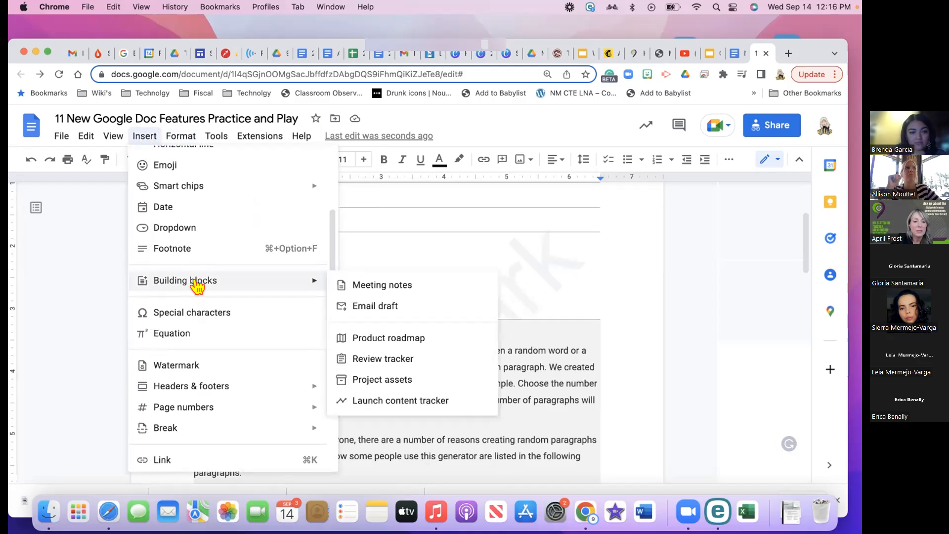
{"action": "scroll", "coordinate": [194, 354], "scroll_direction": "down", "scroll_amount": 2}
{"action": "scroll", "coordinate": [173, 198], "scroll_direction": "up", "scroll_amount": 3}
{"action": "left_click", "coordinate": [182, 138]}
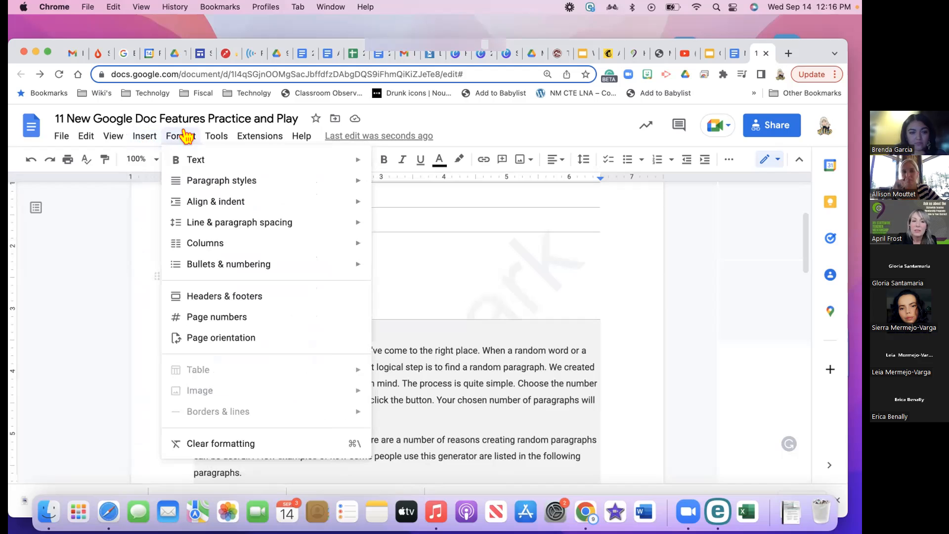
{"action": "left_click", "coordinate": [215, 136]}
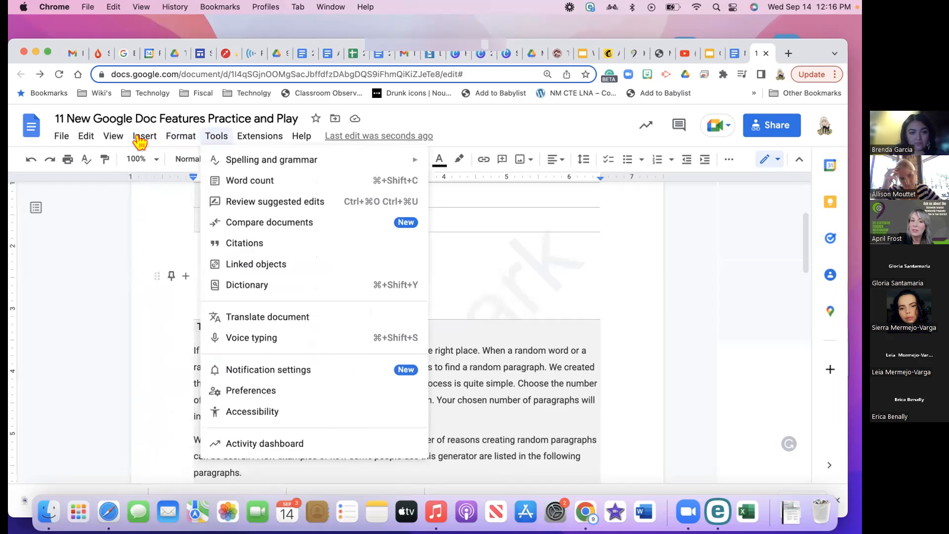
{"action": "mouse_move", "coordinate": [117, 142]}
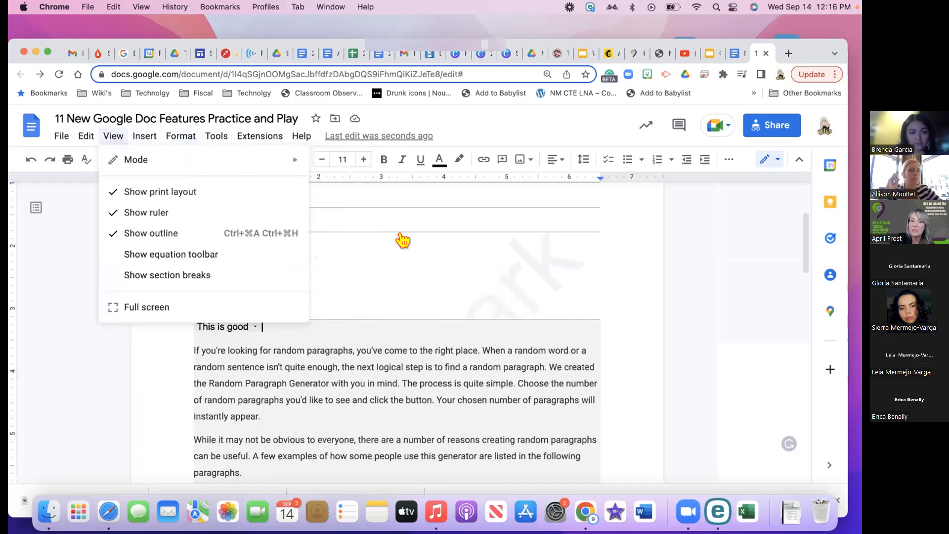
{"action": "key", "text": "Right"}
With the caret below the table, bring up the Insert > Table > Table templates list
{"action": "left_click", "coordinate": [339, 311]}
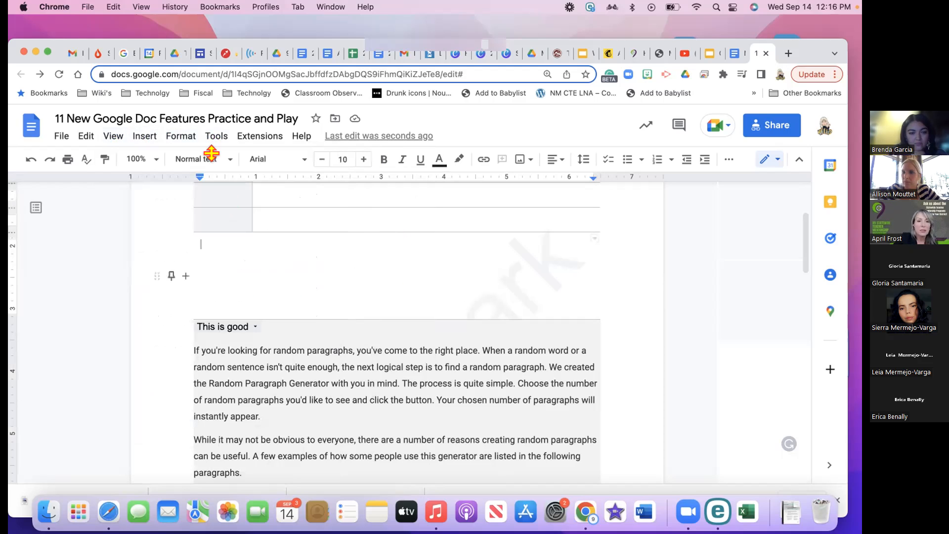
{"action": "left_click", "coordinate": [134, 138]}
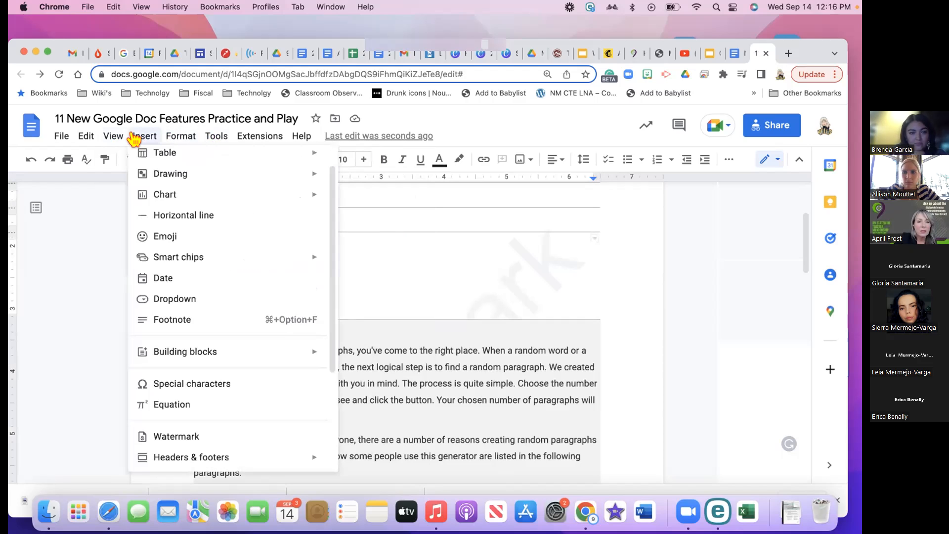
{"action": "mouse_move", "coordinate": [161, 153]}
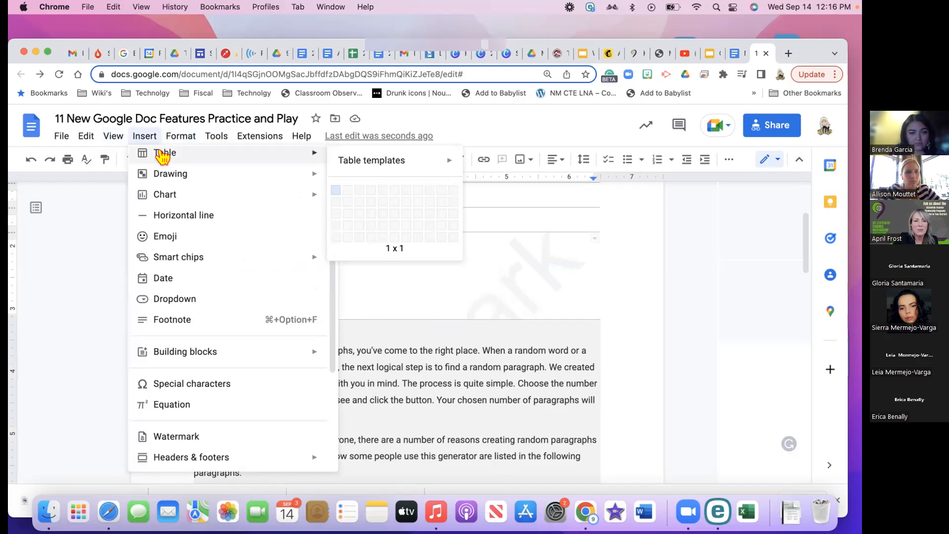
{"action": "left_click", "coordinate": [216, 136]}
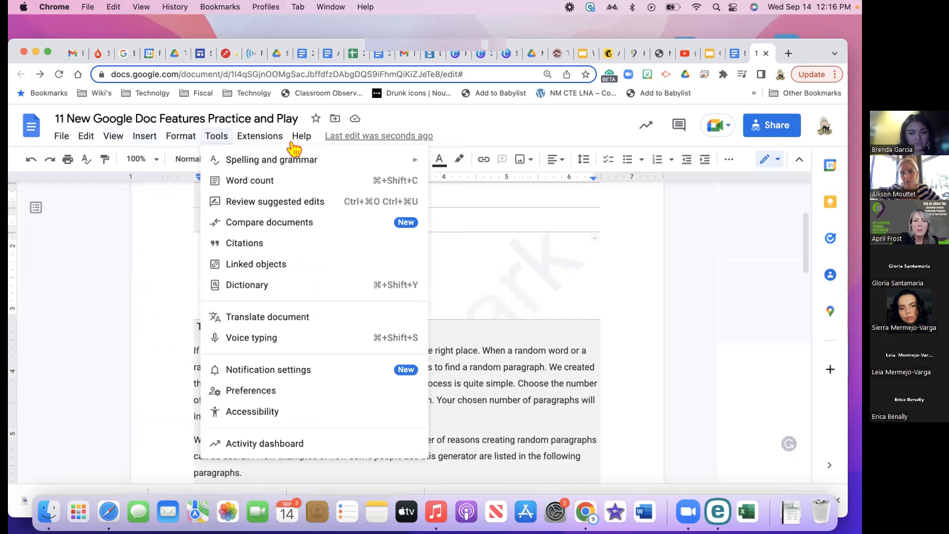
{"action": "mouse_move", "coordinate": [150, 145]}
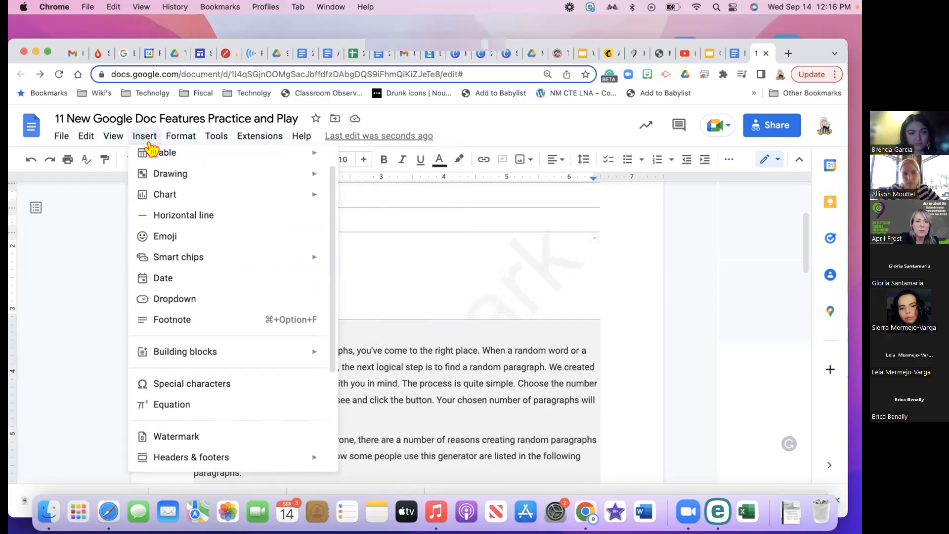
{"action": "left_click", "coordinate": [216, 136]}
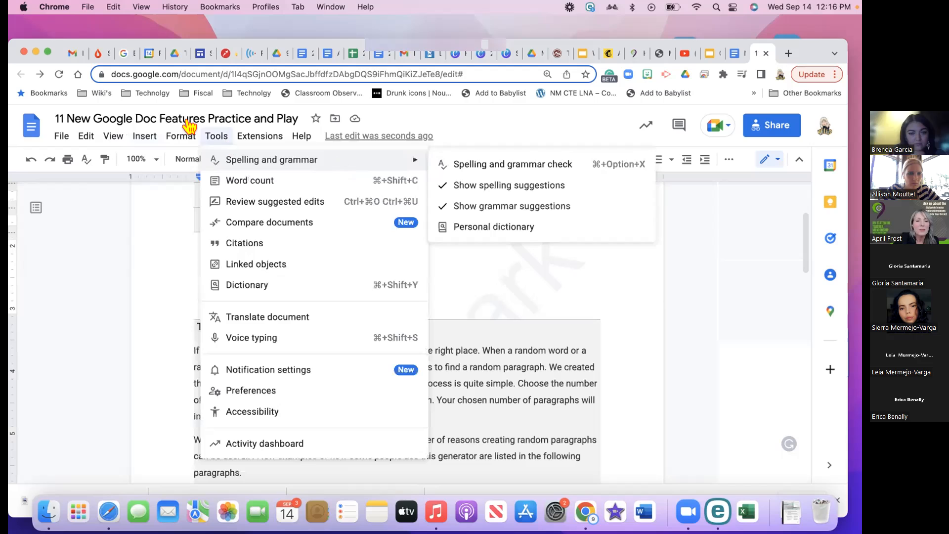
{"action": "mouse_move", "coordinate": [144, 137]}
{"action": "mouse_move", "coordinate": [151, 154]}
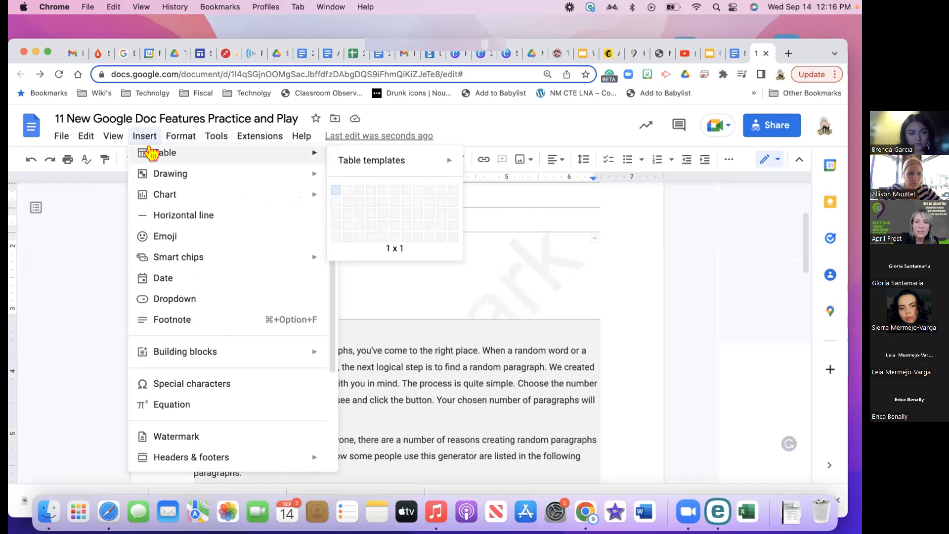
{"action": "mouse_move", "coordinate": [452, 163]}
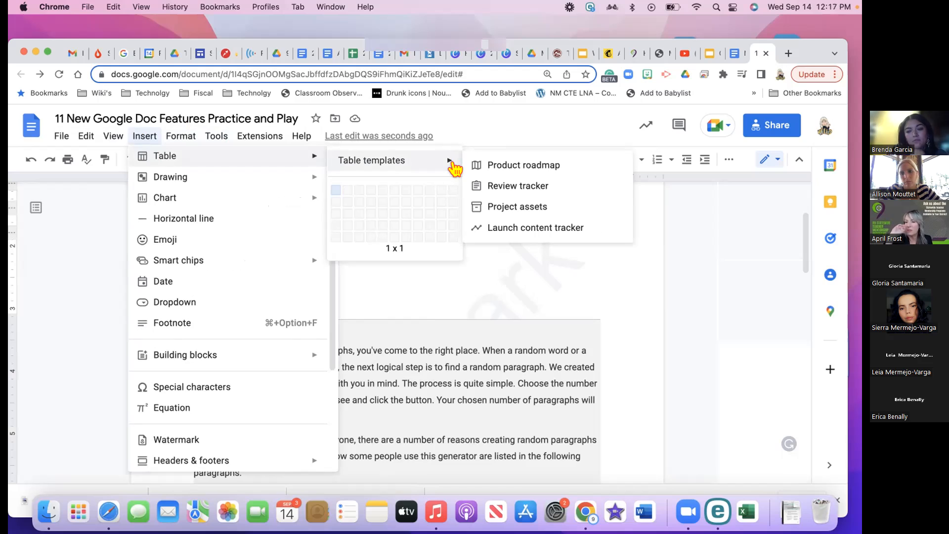
Insert the Product roadmap table template and place the caret on the line above it
{"action": "left_click", "coordinate": [491, 166]}
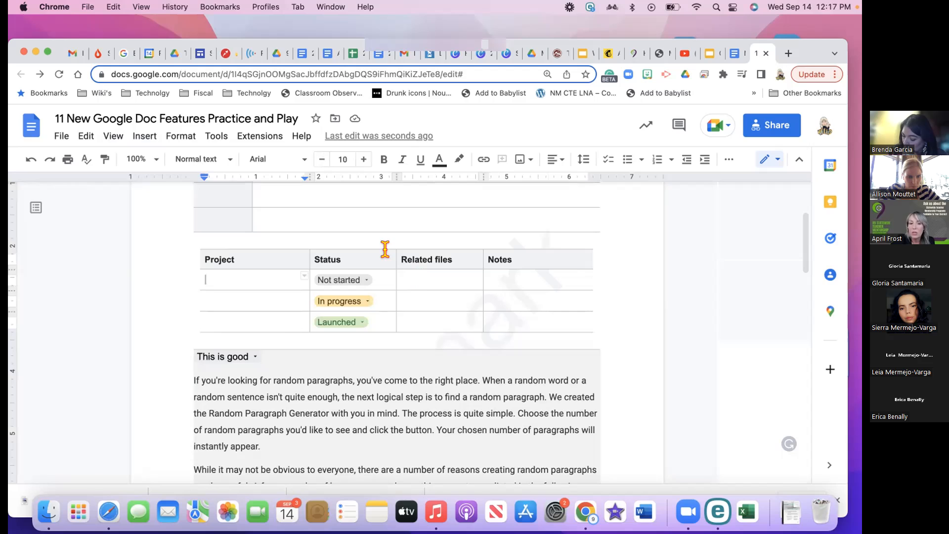
{"action": "left_click", "coordinate": [278, 252]}
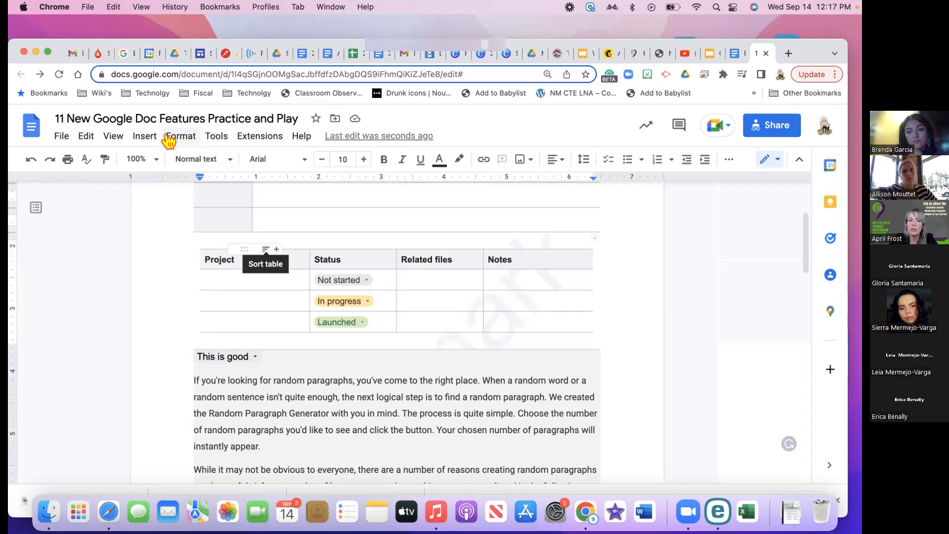
Insert a Review tracker table template with Reviewer, Status and Notes columns above the Project table
{"action": "left_click", "coordinate": [144, 136]}
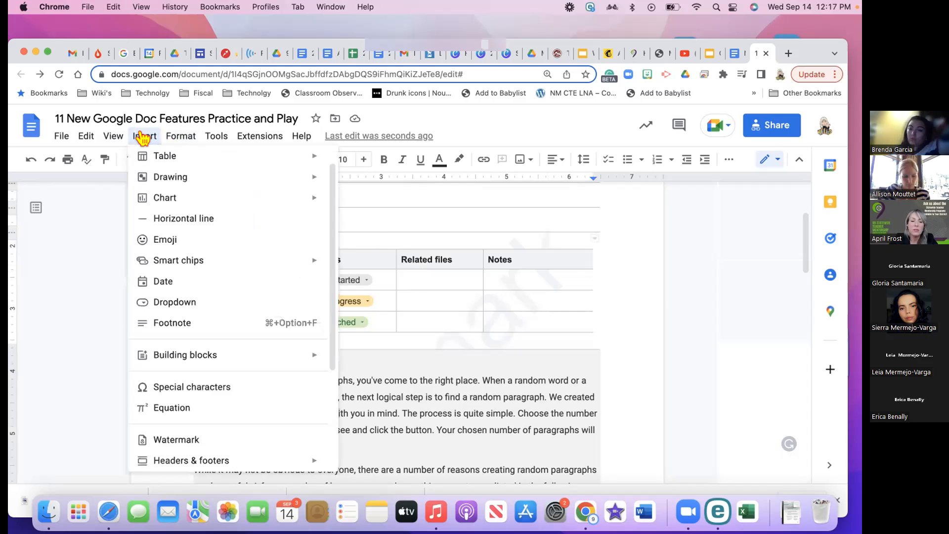
{"action": "mouse_move", "coordinate": [316, 158]}
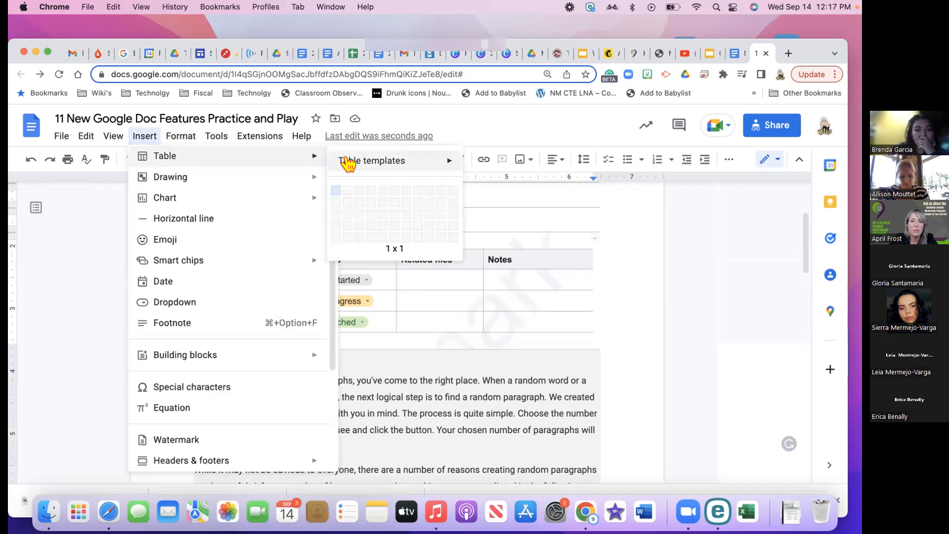
{"action": "mouse_move", "coordinate": [446, 155]}
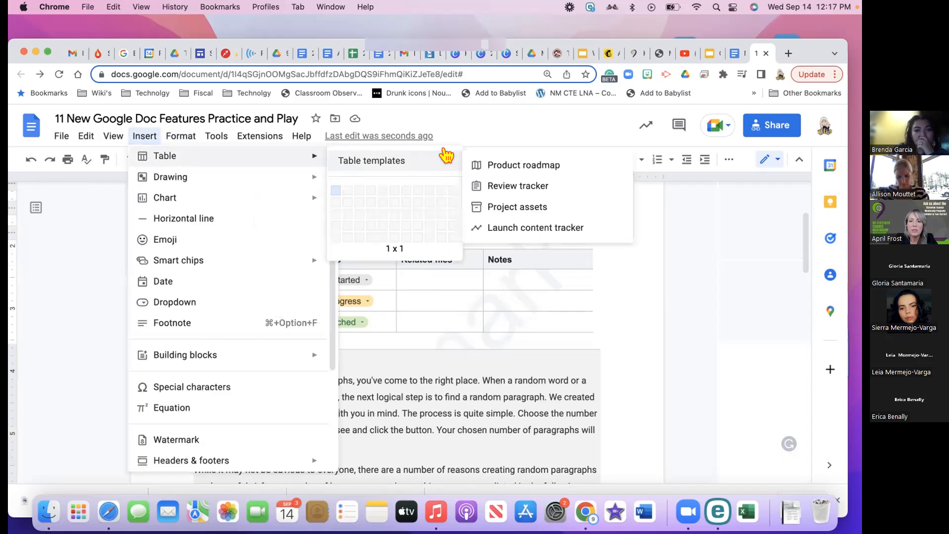
{"action": "left_click", "coordinate": [542, 189]}
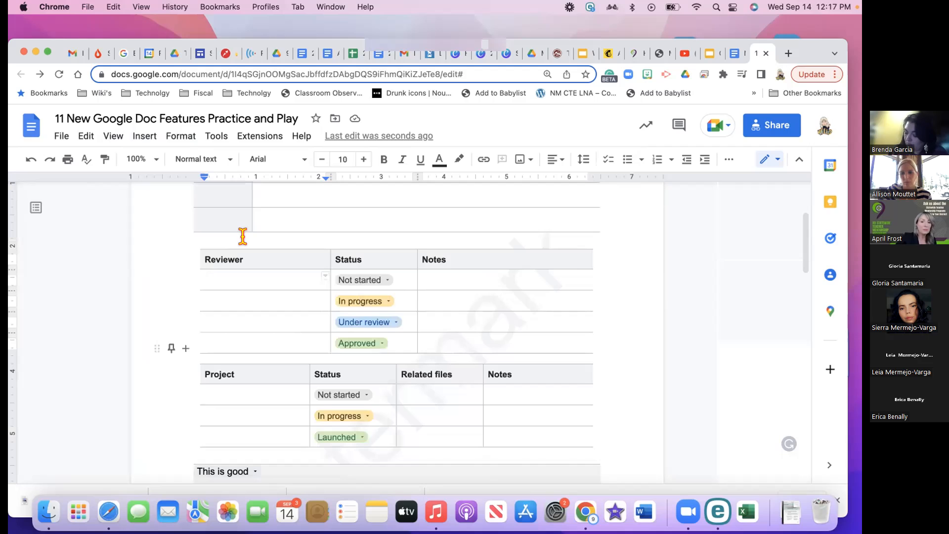
Undo three times to remove the tracker tables and This is good chip, then switch to Google Calendar
{"action": "left_click", "coordinate": [32, 160]}
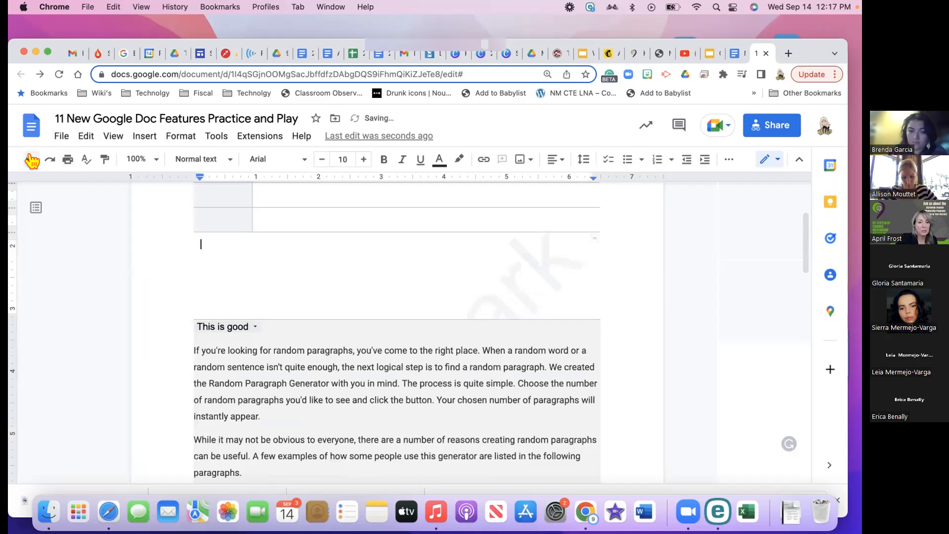
{"action": "left_click", "coordinate": [32, 160]}
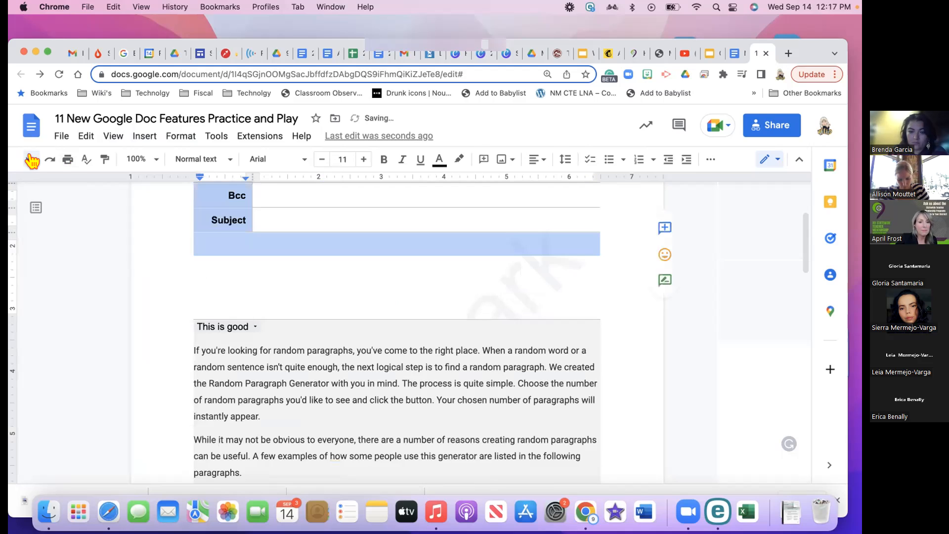
{"action": "left_click", "coordinate": [32, 160]}
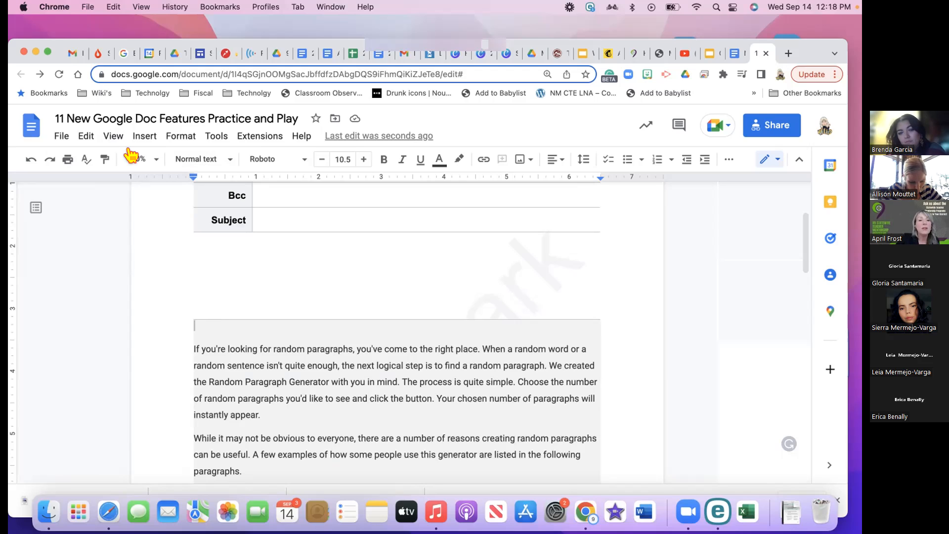
{"action": "left_click", "coordinate": [152, 55]}
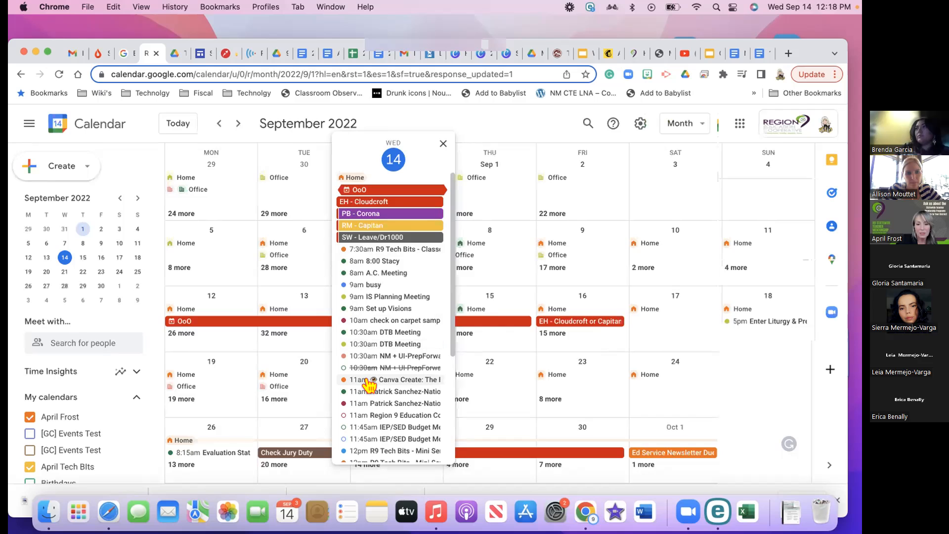
Check September 14's 12 PM R9 Tech Bits events, ending on the weekly series' details card
{"action": "scroll", "coordinate": [386, 403], "scroll_direction": "down", "scroll_amount": 3}
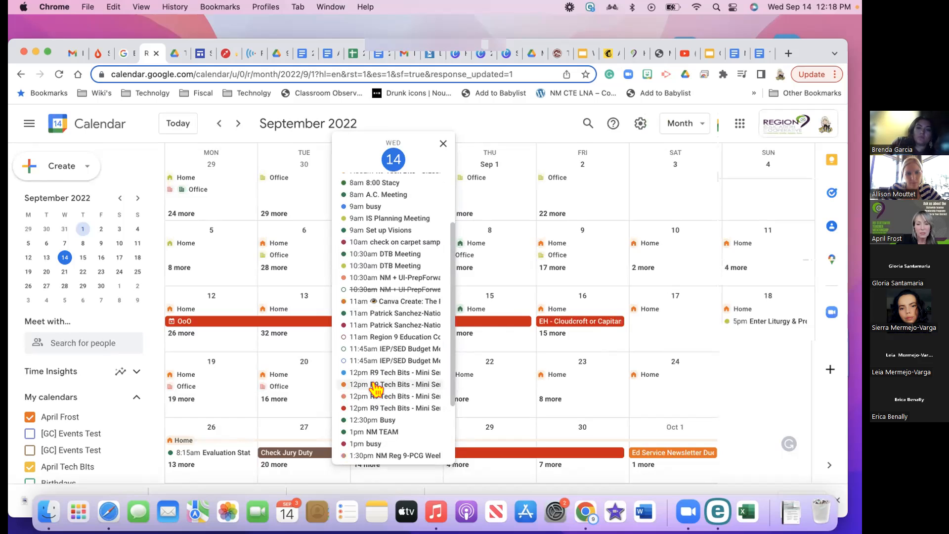
{"action": "left_click", "coordinate": [375, 385]}
{"action": "scroll", "coordinate": [205, 392], "scroll_direction": "down", "scroll_amount": 10}
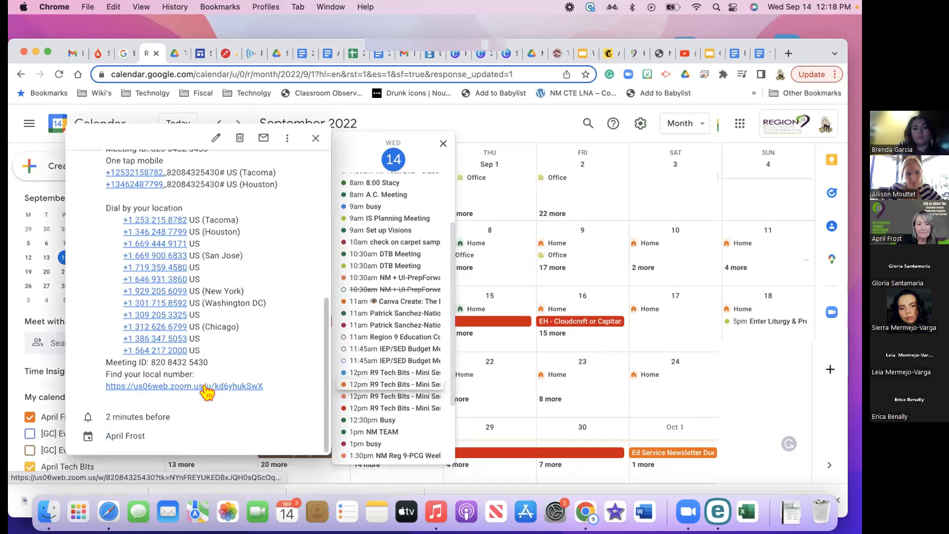
{"action": "scroll", "coordinate": [206, 392], "scroll_direction": "up", "scroll_amount": 10}
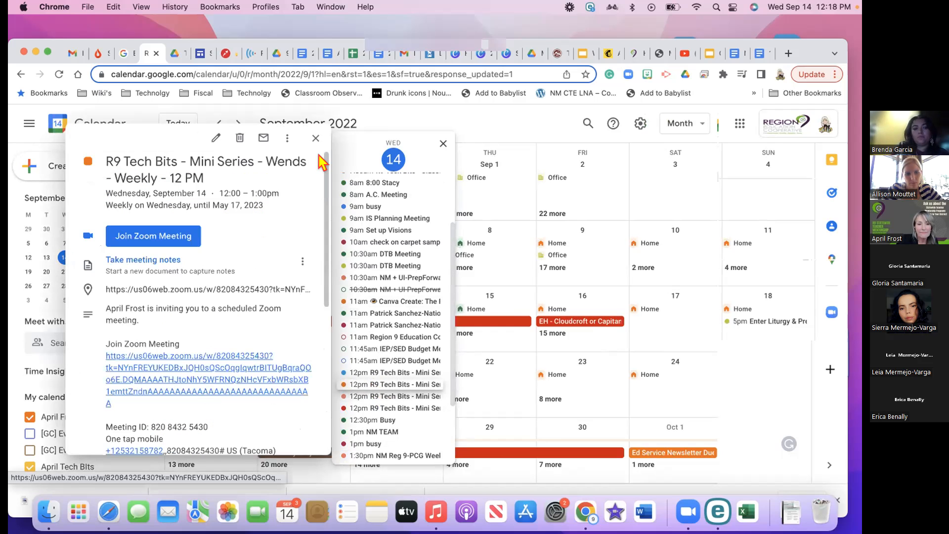
{"action": "key", "text": "Escape"}
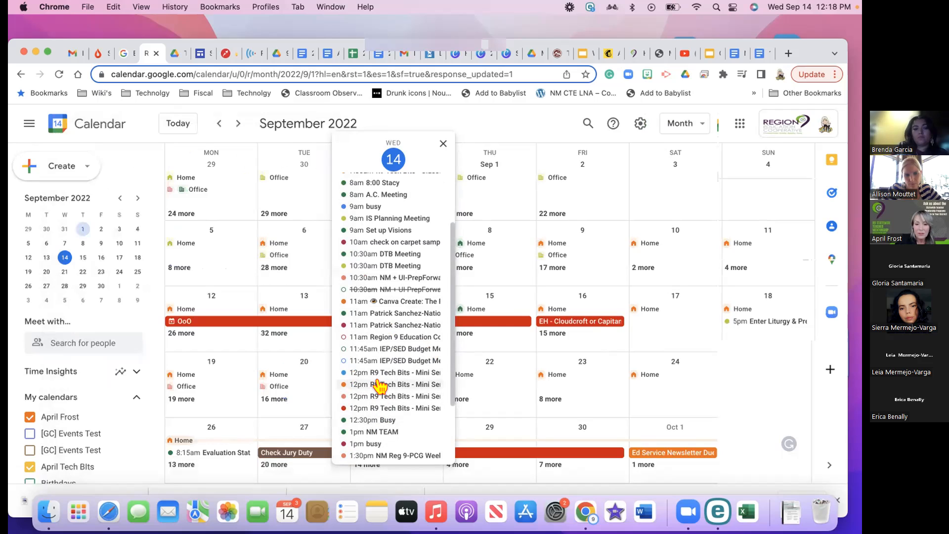
{"action": "left_click", "coordinate": [379, 385]}
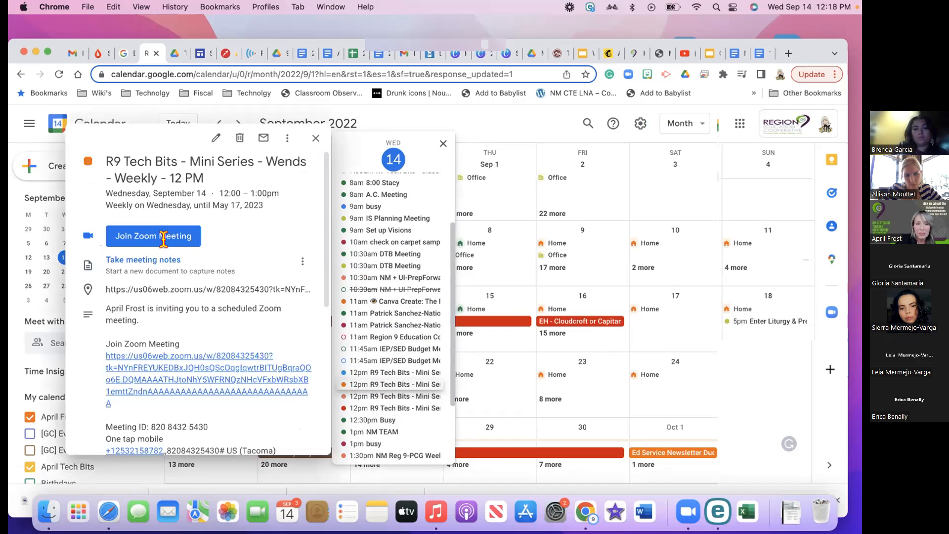
Create meeting notes for the R9 Tech Bits event, then return to the practice document
{"action": "left_click", "coordinate": [158, 261]}
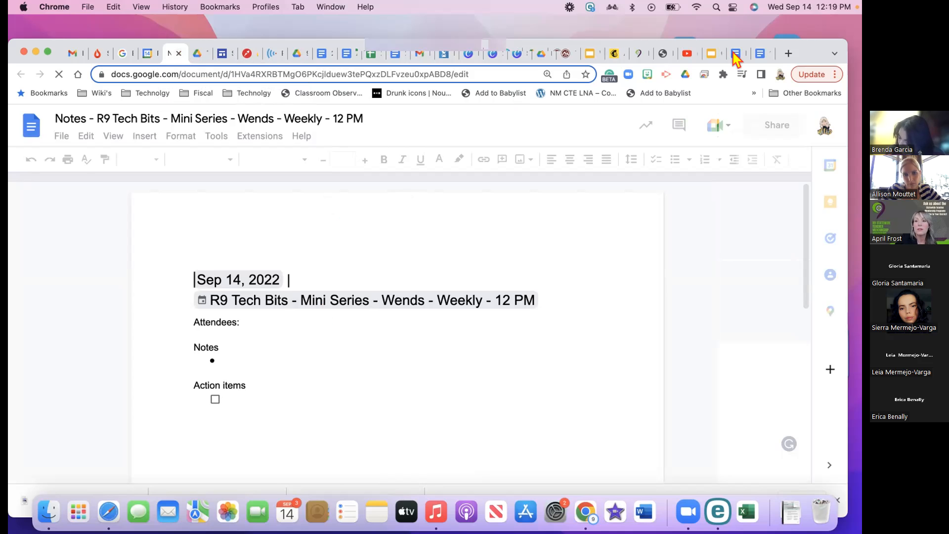
{"action": "left_click", "coordinate": [762, 55]}
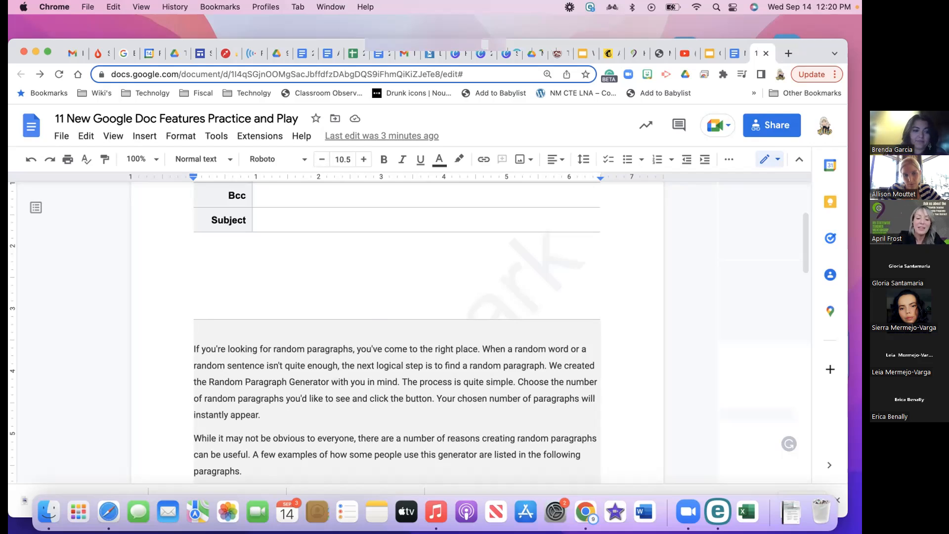
Insert an Email draft addressed to the colleague's e-mail with subject Test and send it to Gmail
{"action": "type", "text": "@"}
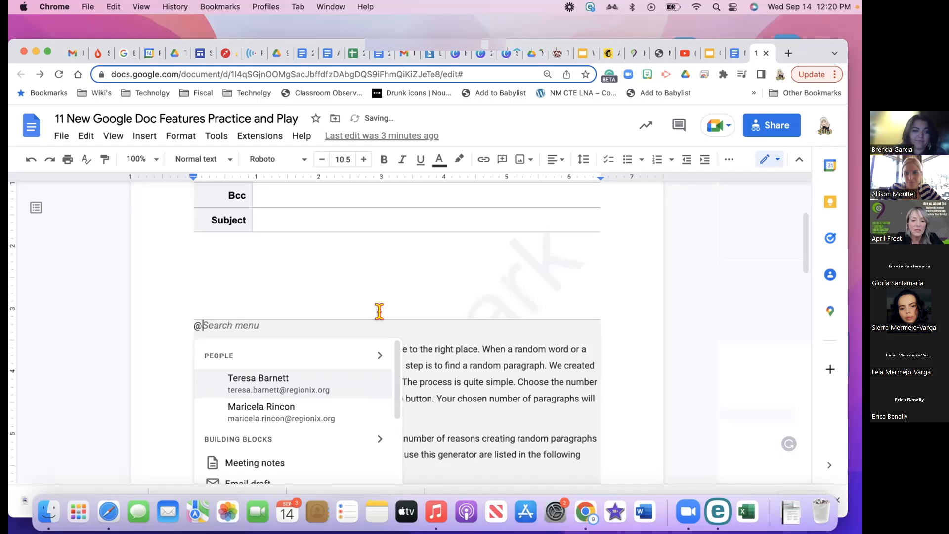
{"action": "scroll", "coordinate": [311, 418], "scroll_direction": "down", "scroll_amount": 1}
{"action": "scroll", "coordinate": [312, 417], "scroll_direction": "down", "scroll_amount": 1}
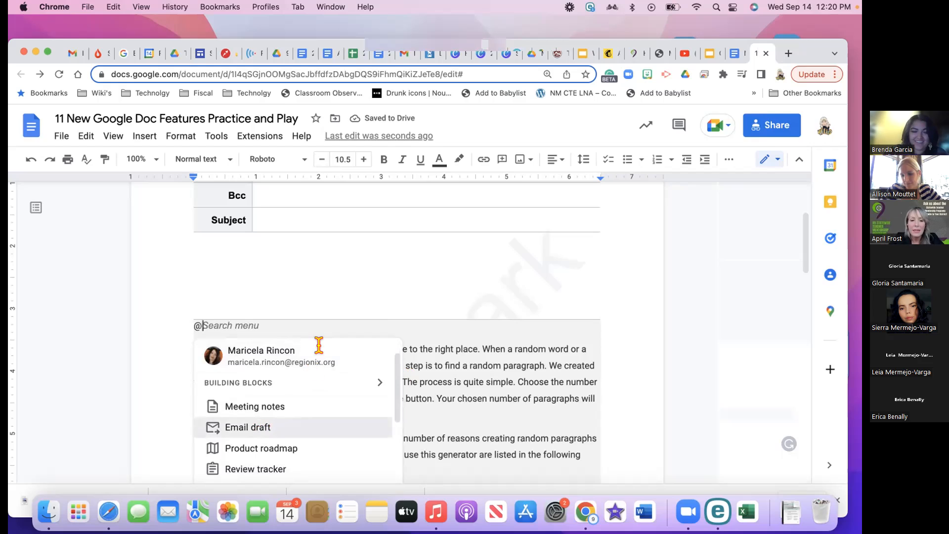
{"action": "key", "text": "Return"}
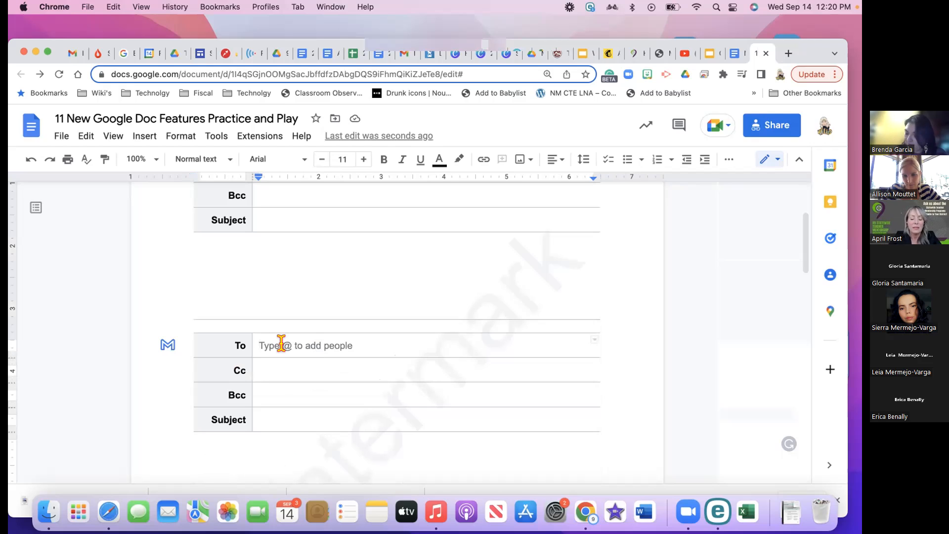
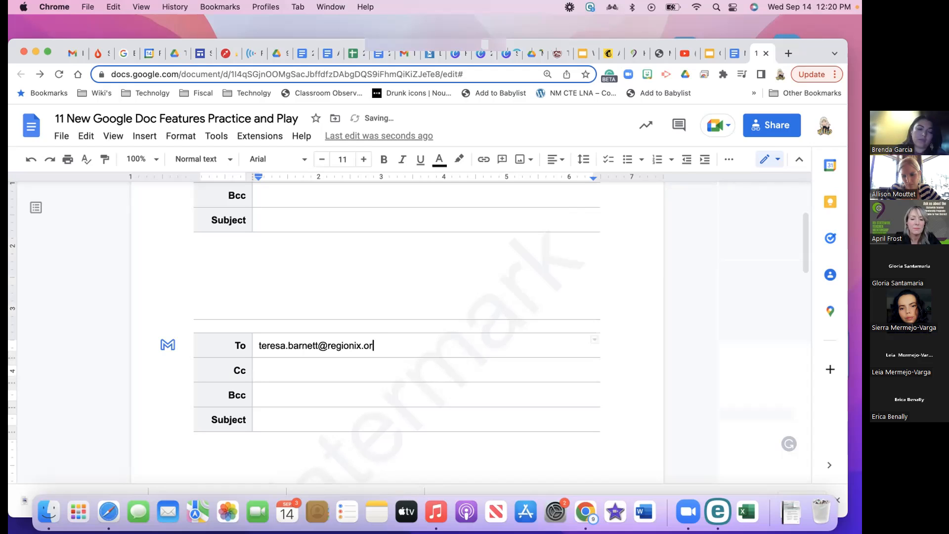
{"action": "left_click", "coordinate": [276, 420]}
{"action": "type", "text": "Te"}
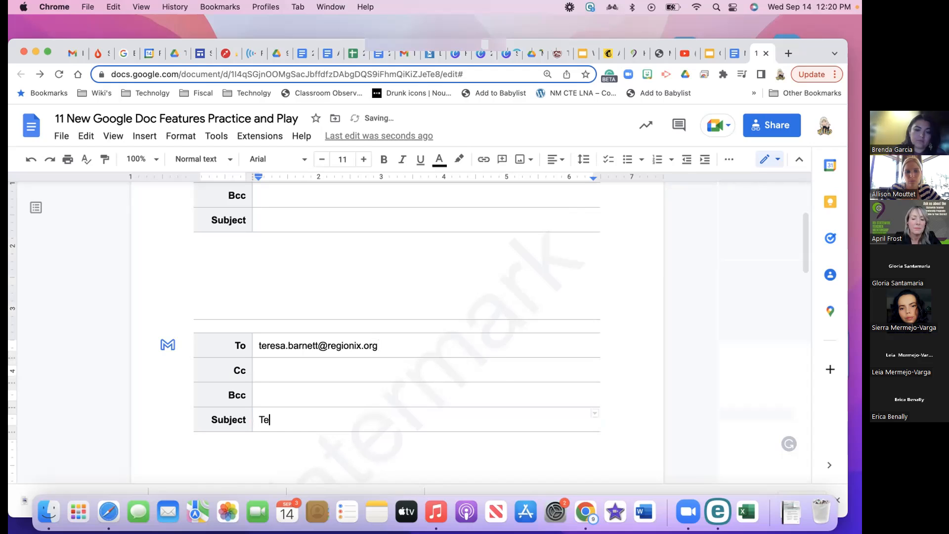
{"action": "type", "text": "st"}
{"action": "left_click", "coordinate": [168, 345]}
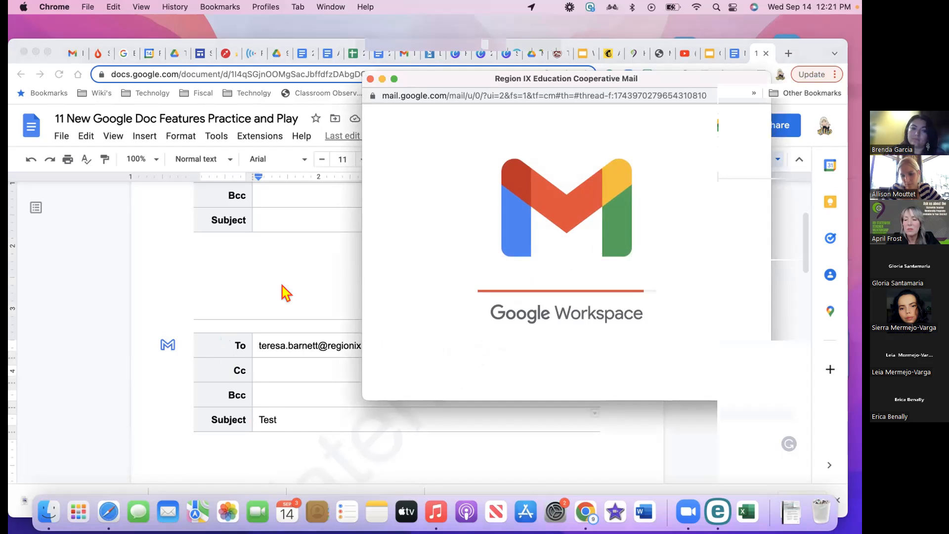
Once the Gmail draft with subject Test has loaded, bring the practice document back to the front
{"action": "scroll", "coordinate": [286, 293], "scroll_direction": "up", "scroll_amount": 3}
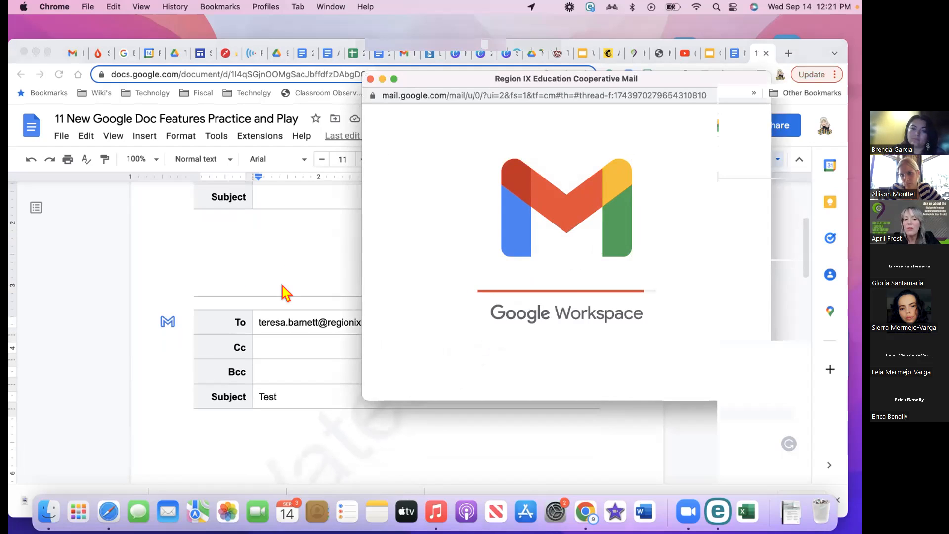
{"action": "scroll", "coordinate": [286, 292], "scroll_direction": "up", "scroll_amount": 1}
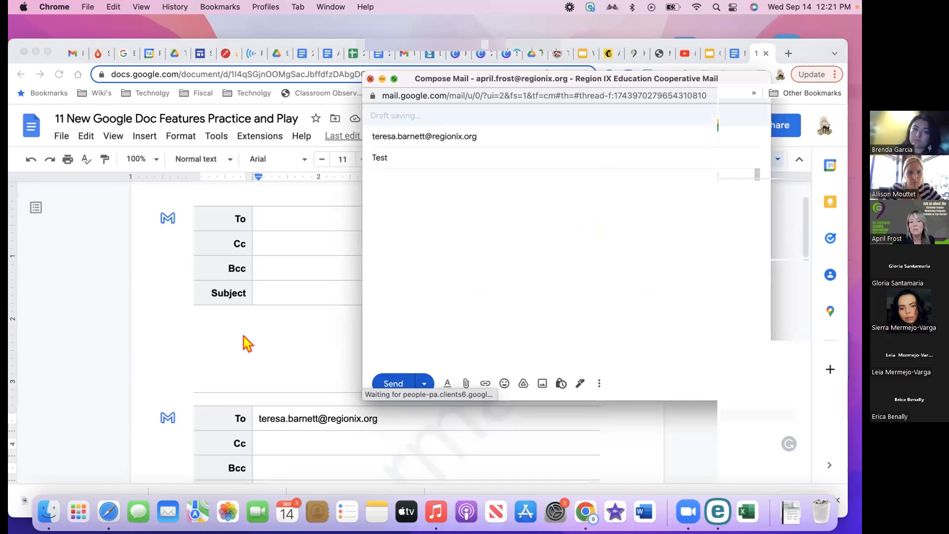
{"action": "left_click", "coordinate": [329, 339]}
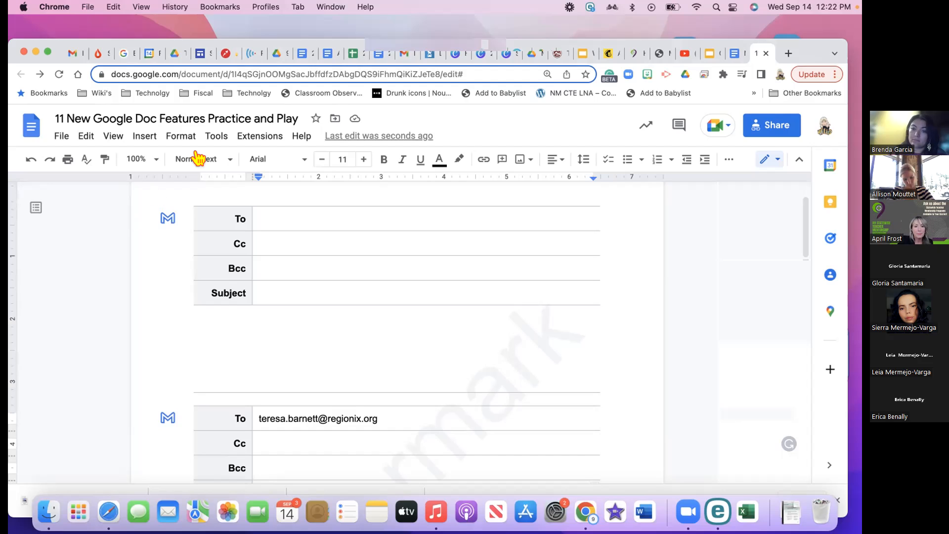
{"action": "left_click", "coordinate": [144, 143]}
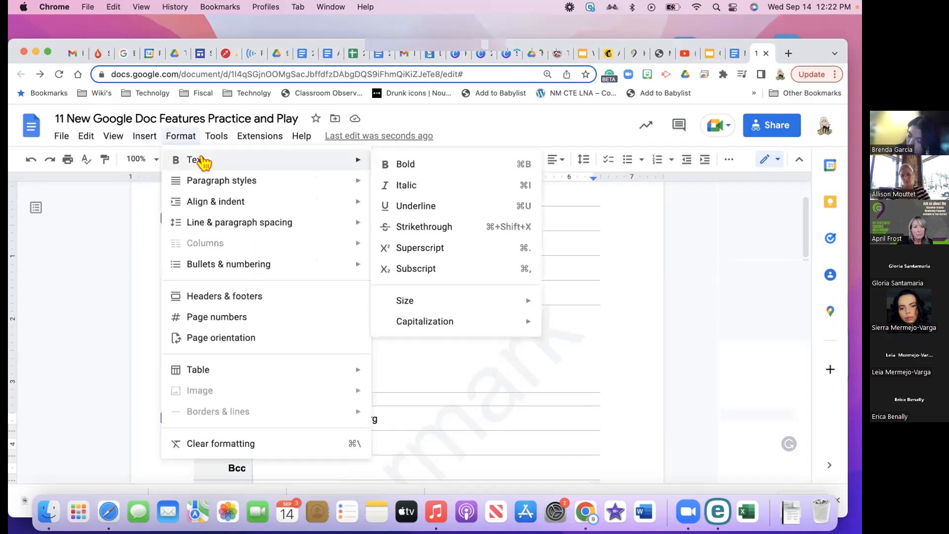
{"action": "mouse_move", "coordinate": [144, 143]}
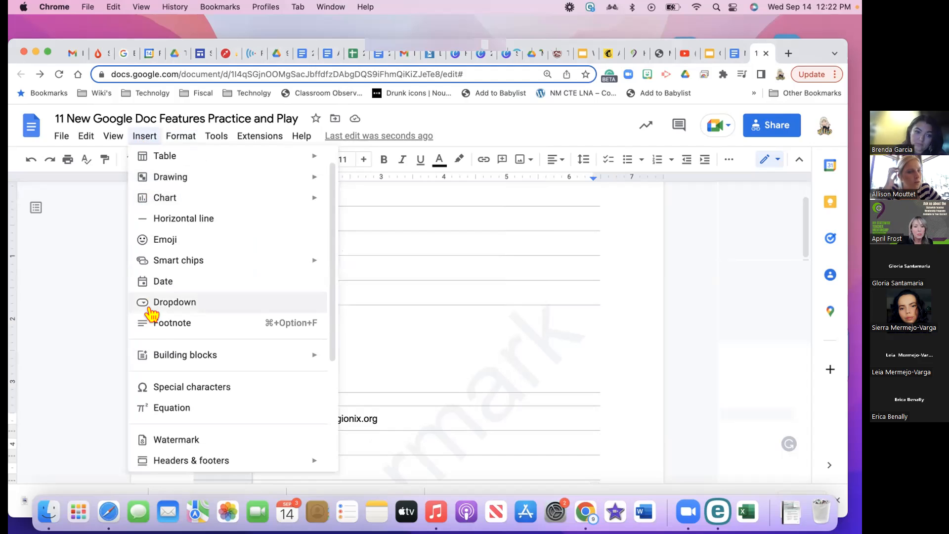
{"action": "scroll", "coordinate": [155, 339], "scroll_direction": "down", "scroll_amount": 4}
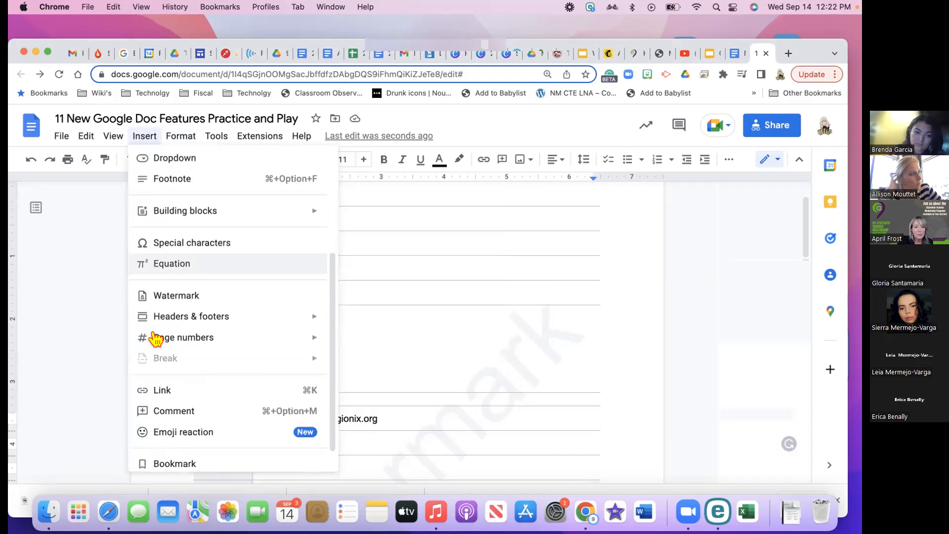
{"action": "scroll", "coordinate": [156, 339], "scroll_direction": "down", "scroll_amount": 1}
{"action": "scroll", "coordinate": [156, 339], "scroll_direction": "up", "scroll_amount": 5}
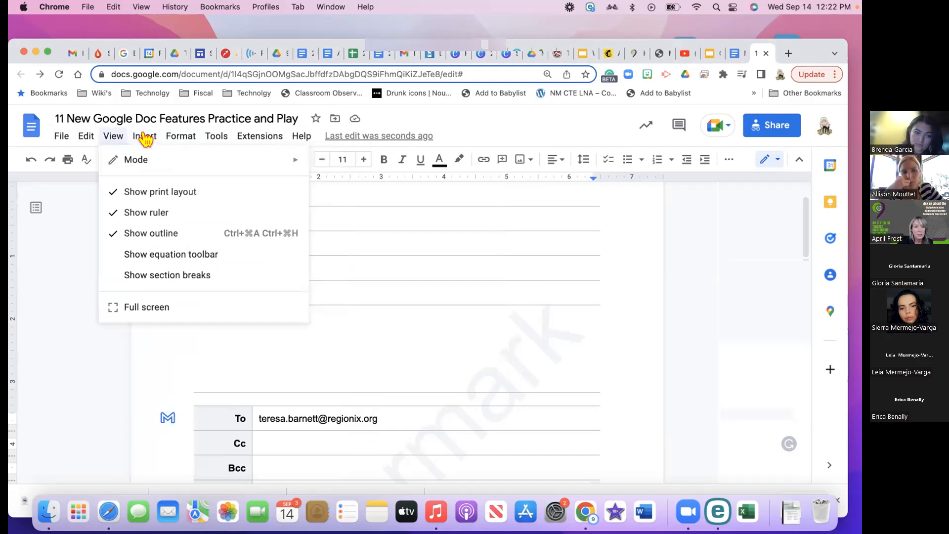
{"action": "mouse_move", "coordinate": [188, 140]}
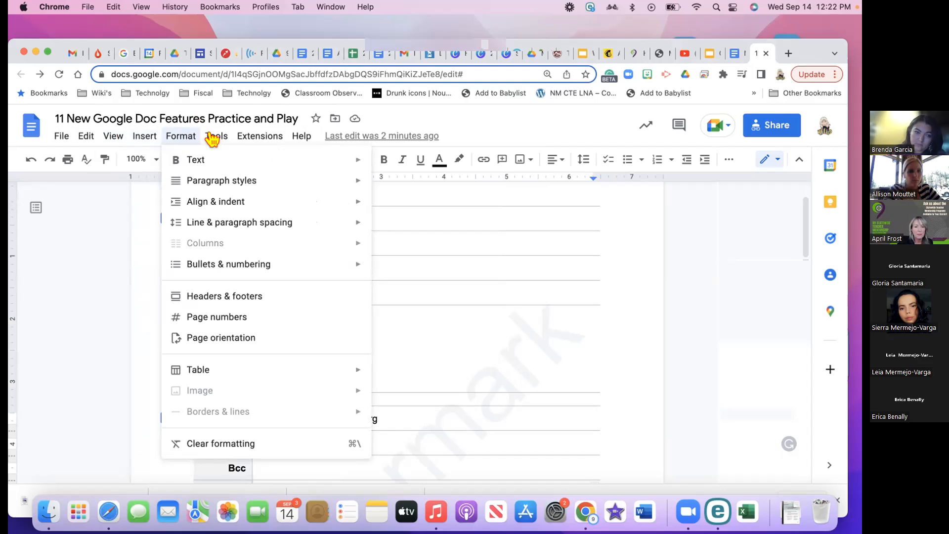
{"action": "left_click", "coordinate": [211, 137]}
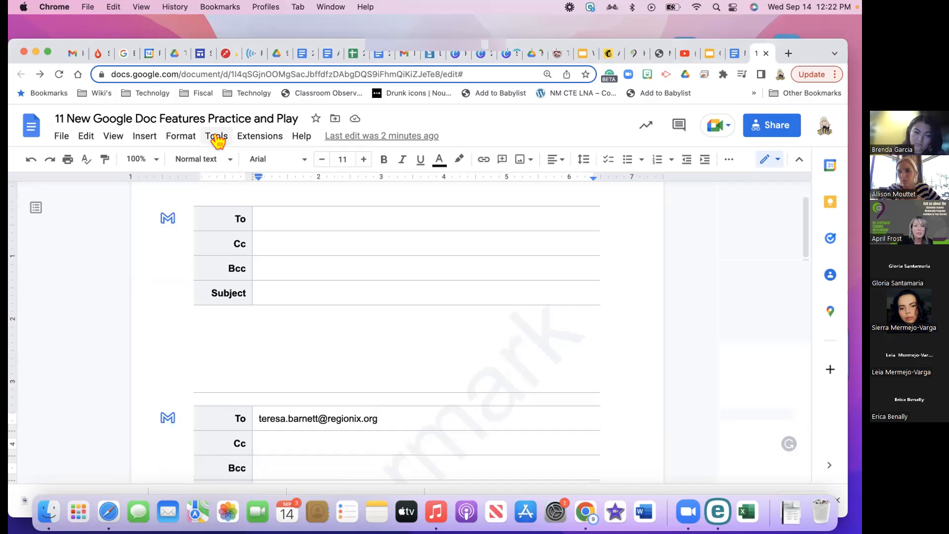
{"action": "left_click", "coordinate": [217, 139]}
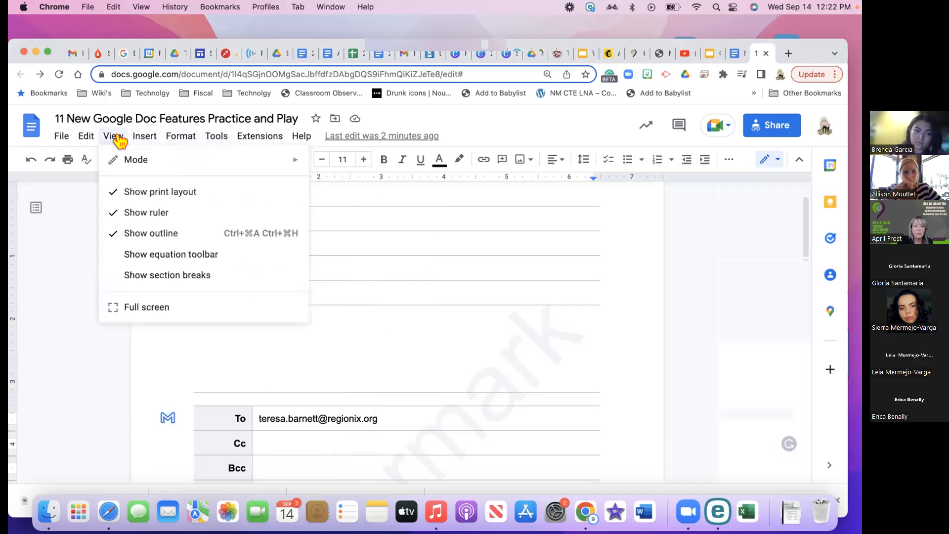
{"action": "left_click", "coordinate": [142, 140]}
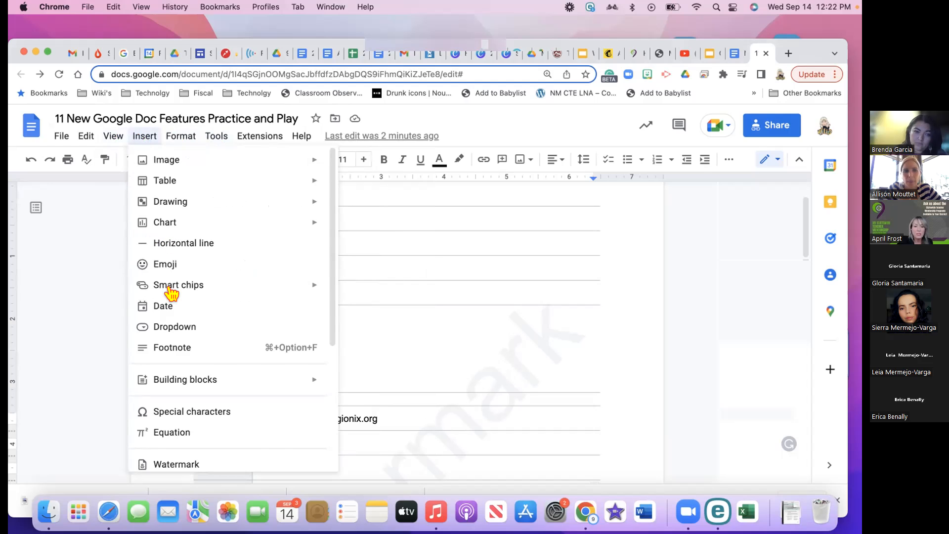
{"action": "mouse_move", "coordinate": [168, 289]}
{"action": "scroll", "coordinate": [171, 294], "scroll_direction": "down", "scroll_amount": 5}
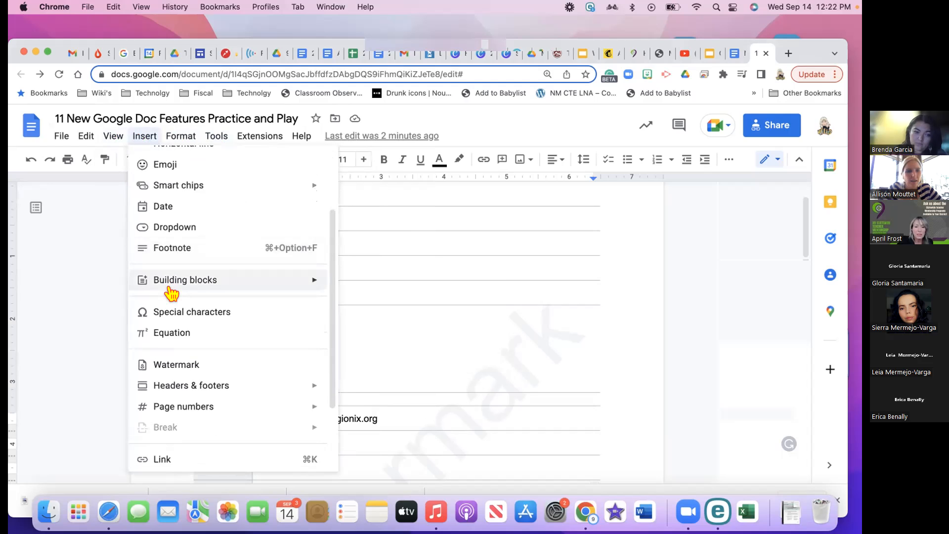
{"action": "scroll", "coordinate": [173, 292], "scroll_direction": "down", "scroll_amount": 2}
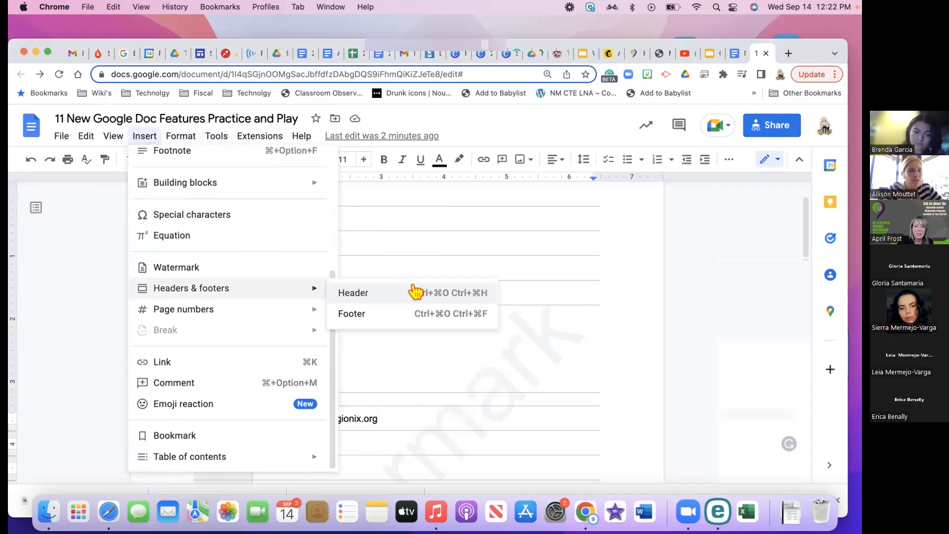
Look through the email draft table's context menu, then dismiss it
{"action": "right_click", "coordinate": [381, 356]}
{"action": "scroll", "coordinate": [417, 369], "scroll_direction": "down", "scroll_amount": 5}
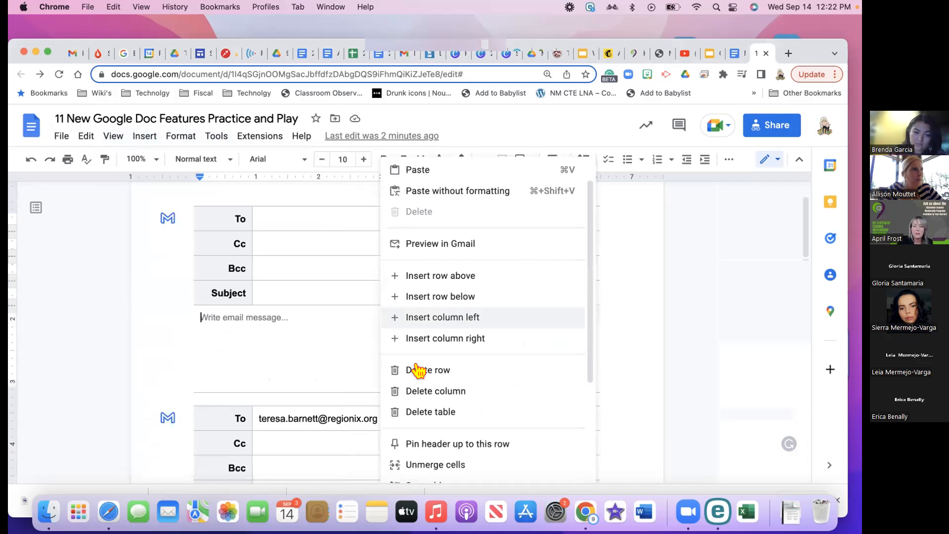
{"action": "scroll", "coordinate": [418, 370], "scroll_direction": "down", "scroll_amount": 1}
{"action": "scroll", "coordinate": [417, 370], "scroll_direction": "up", "scroll_amount": 6}
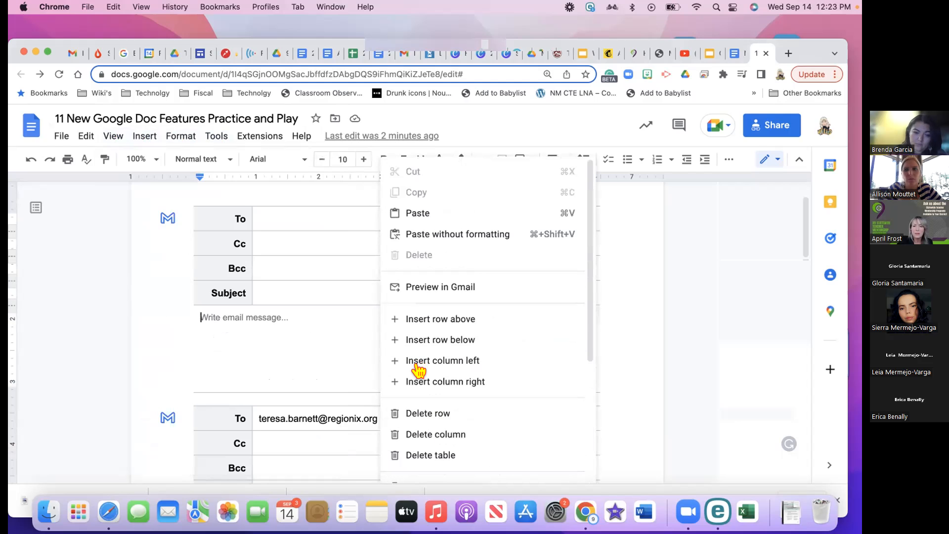
{"action": "left_click", "coordinate": [321, 345]}
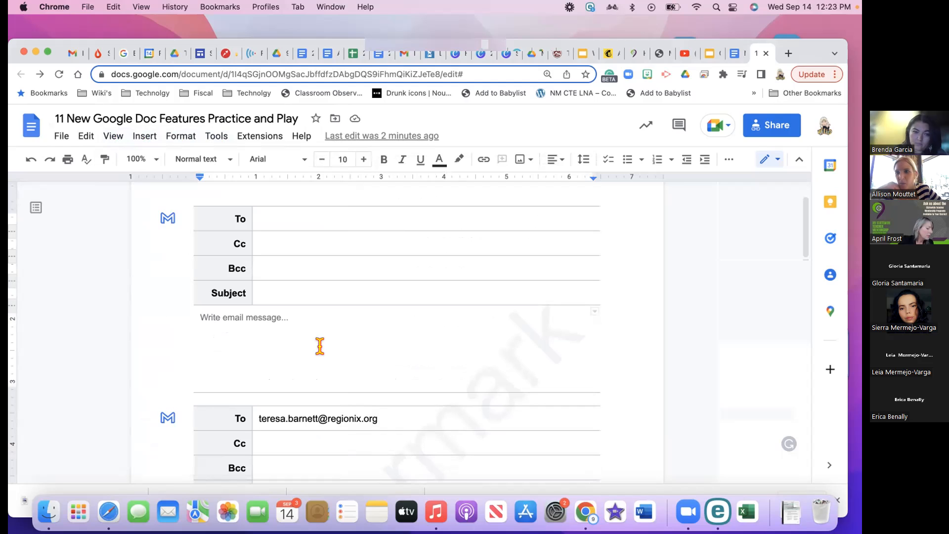
Make the first email draft's message line a checklist item and tick its box
{"action": "left_click", "coordinate": [180, 137]}
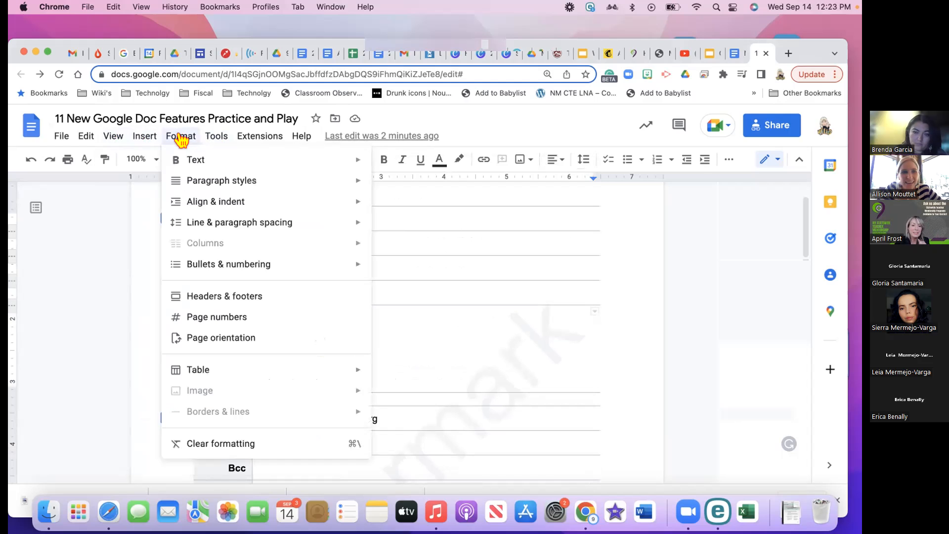
{"action": "mouse_move", "coordinate": [208, 264]}
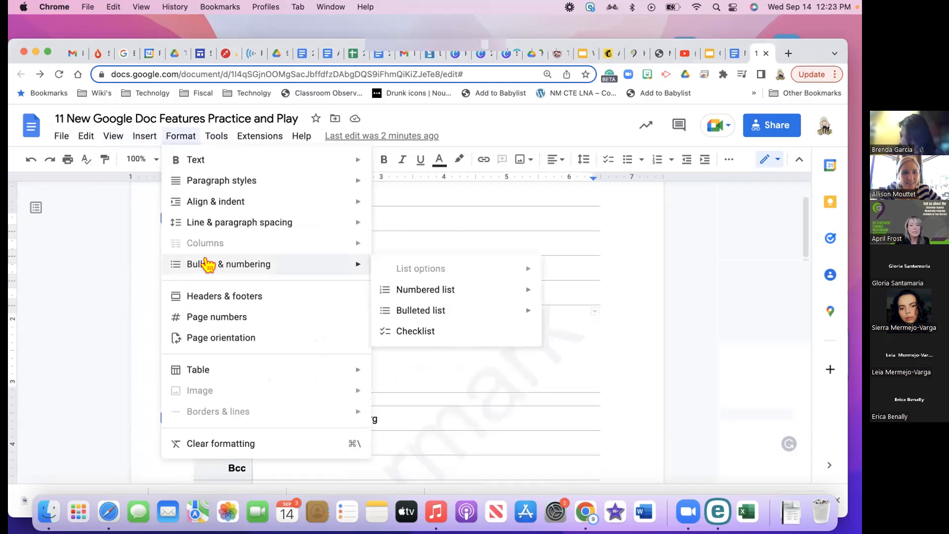
{"action": "left_click", "coordinate": [429, 330]}
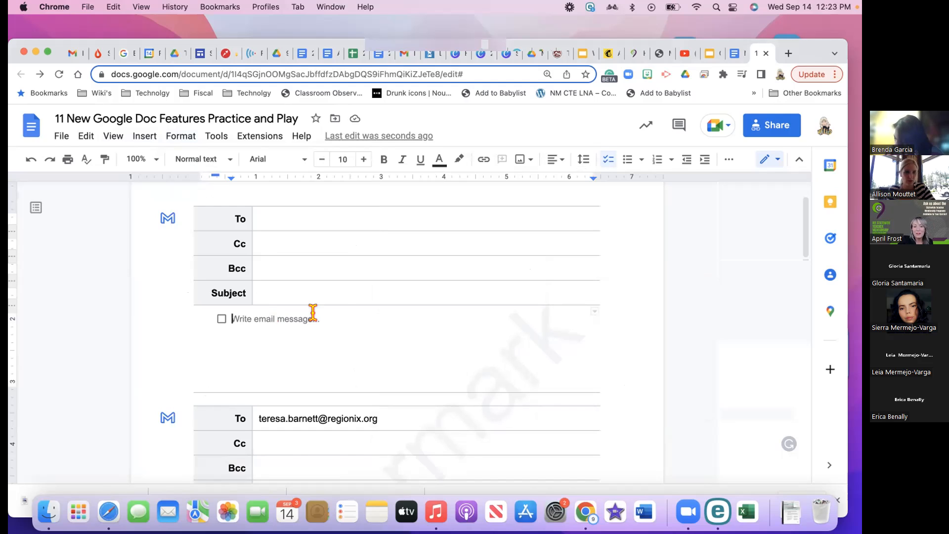
{"action": "left_click", "coordinate": [222, 319]}
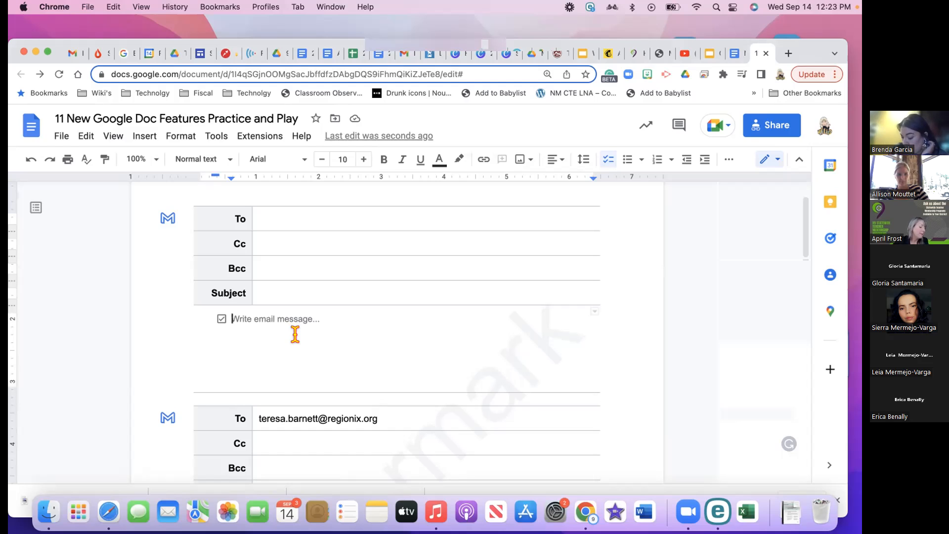
Show the document outline panel and start adding a document summary
{"action": "left_click", "coordinate": [36, 210]}
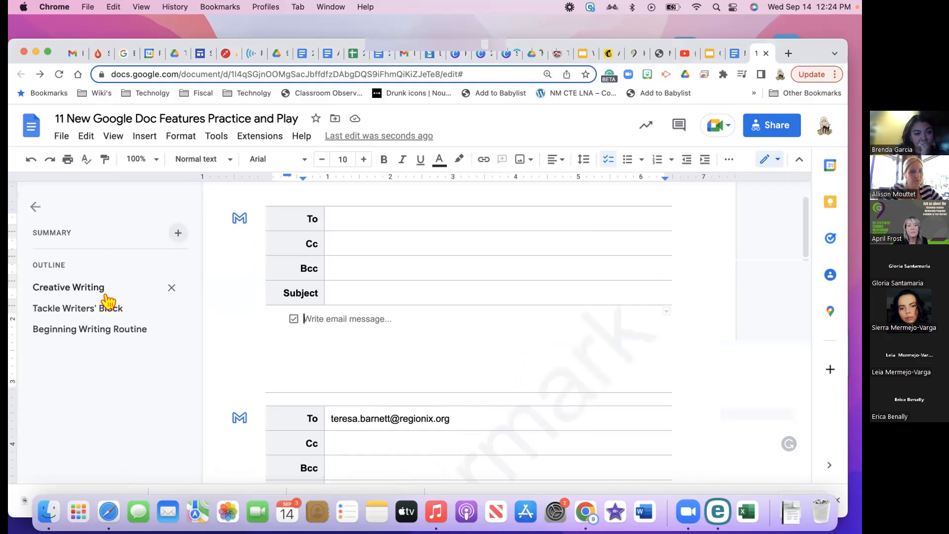
{"action": "left_click", "coordinate": [176, 236]}
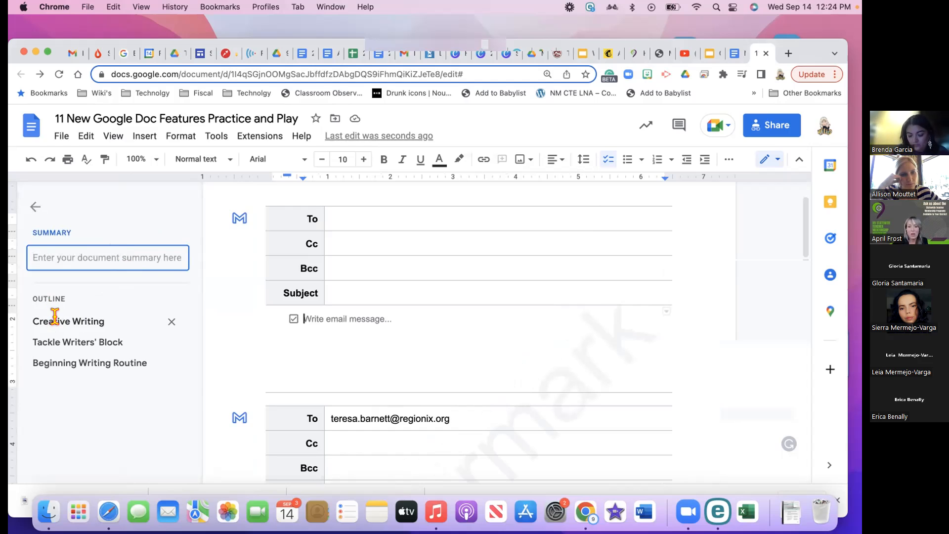
{"action": "scroll", "coordinate": [453, 375], "scroll_direction": "down", "scroll_amount": 2}
{"action": "scroll", "coordinate": [453, 376], "scroll_direction": "down", "scroll_amount": 5}
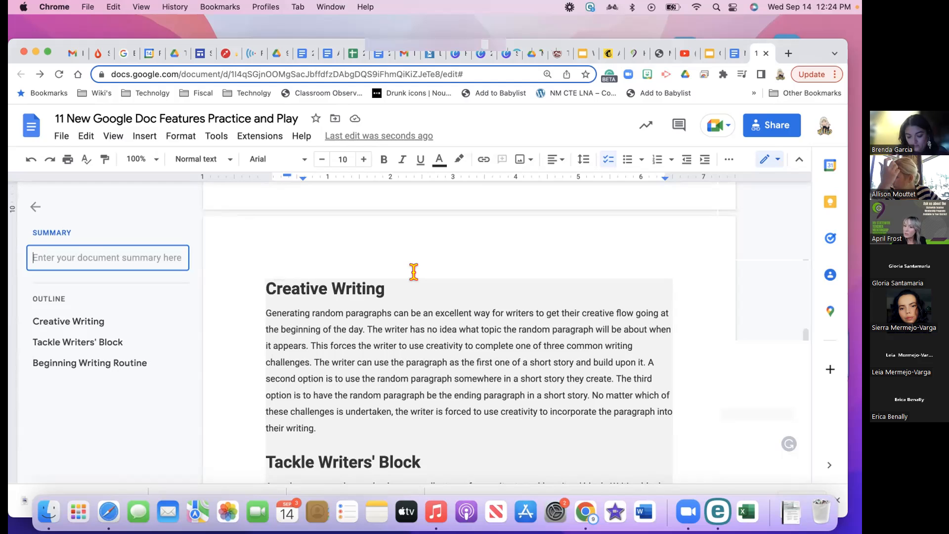
Jump to the Creative Writing heading and view its context menu, then dismiss it
{"action": "left_click", "coordinate": [318, 261]}
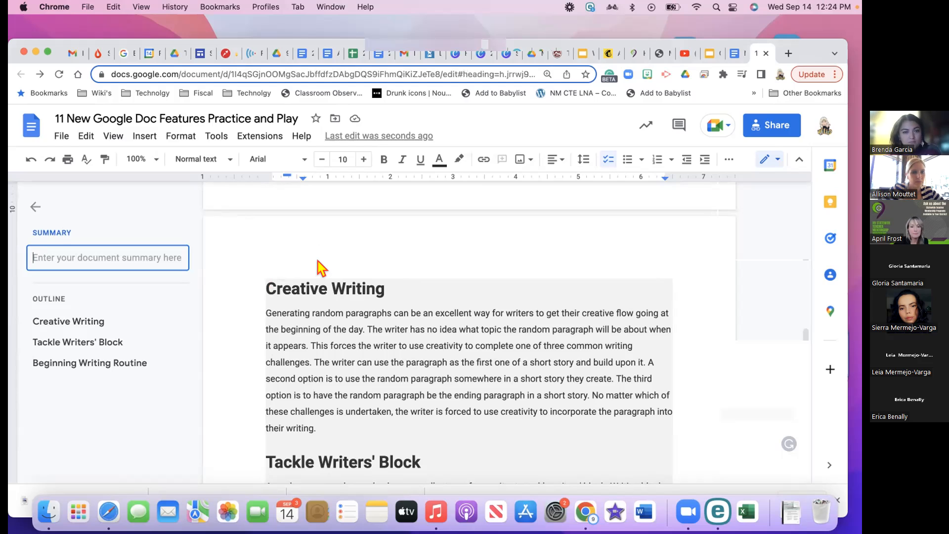
{"action": "right_click", "coordinate": [318, 261]}
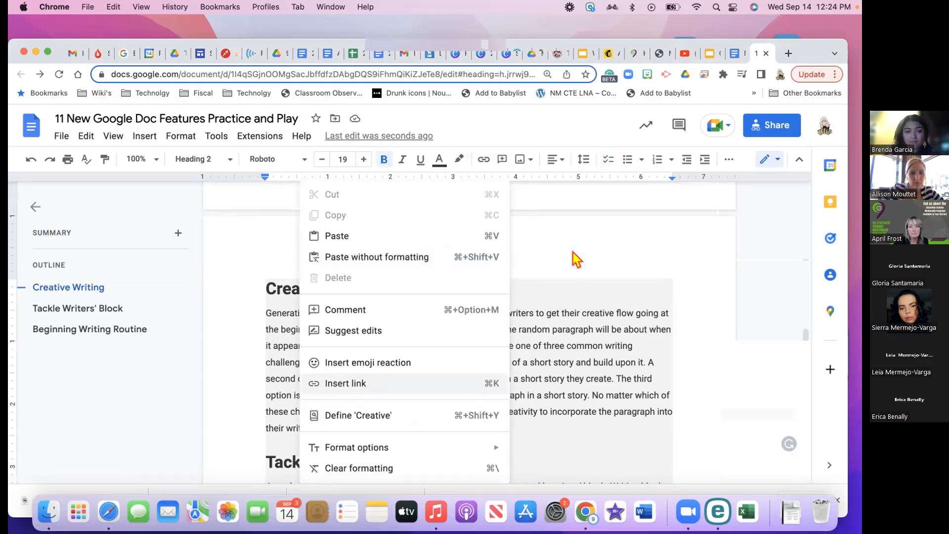
{"action": "left_click", "coordinate": [586, 262]}
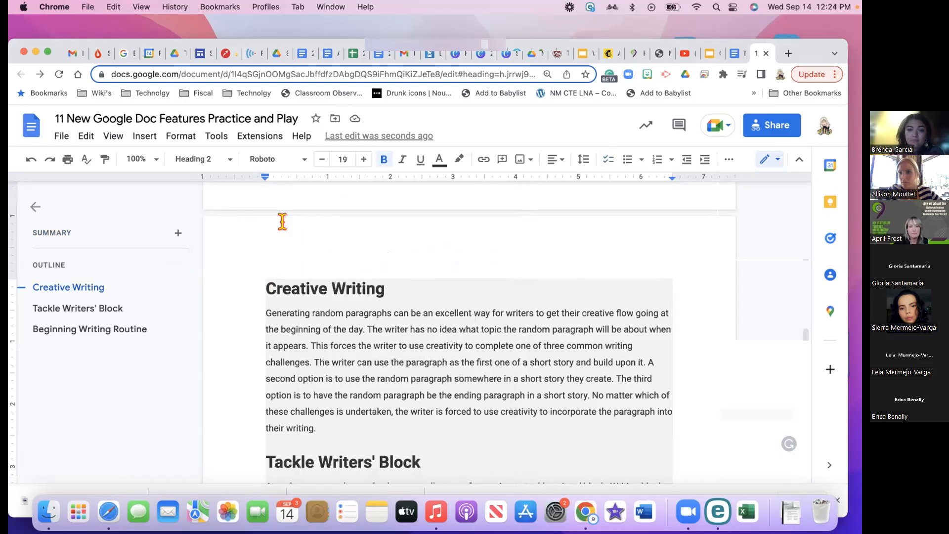
{"action": "left_click", "coordinate": [63, 136]}
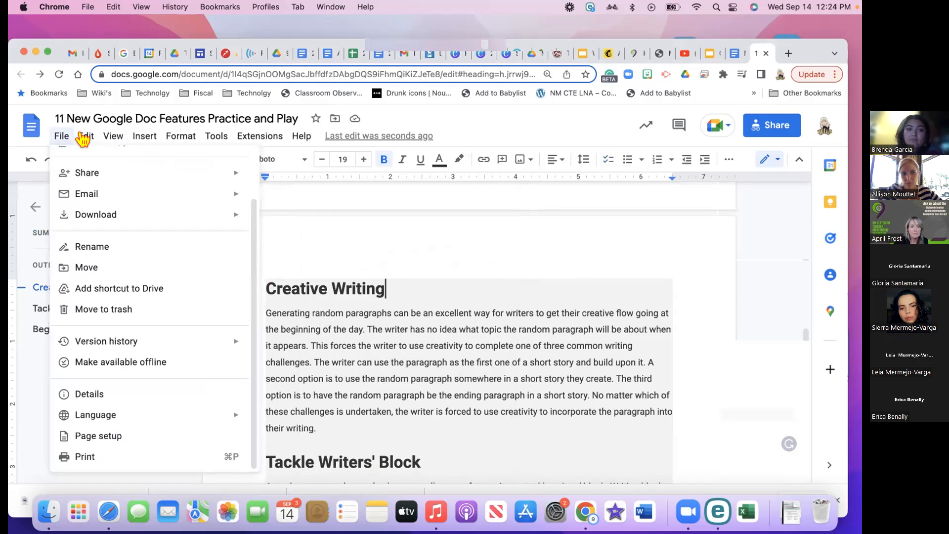
{"action": "mouse_move", "coordinate": [82, 140]}
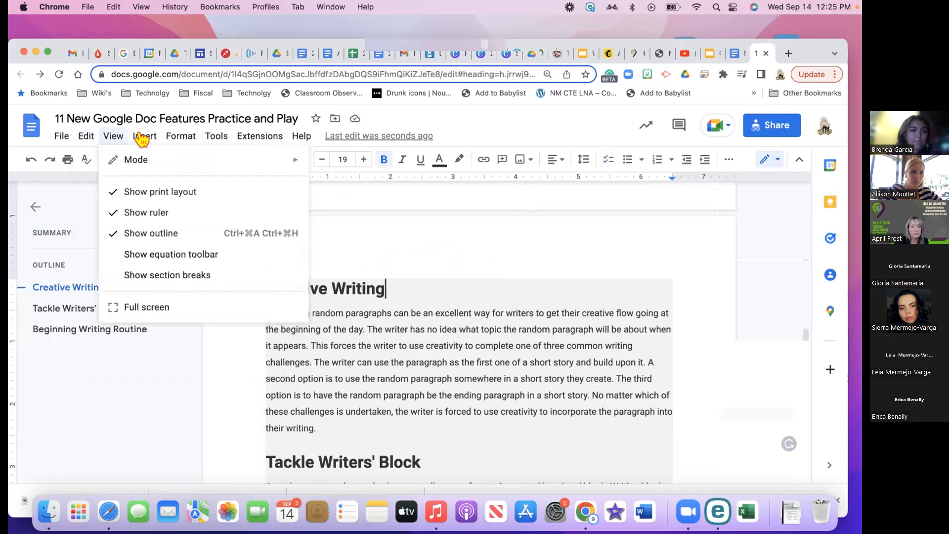
{"action": "mouse_move", "coordinate": [142, 140]}
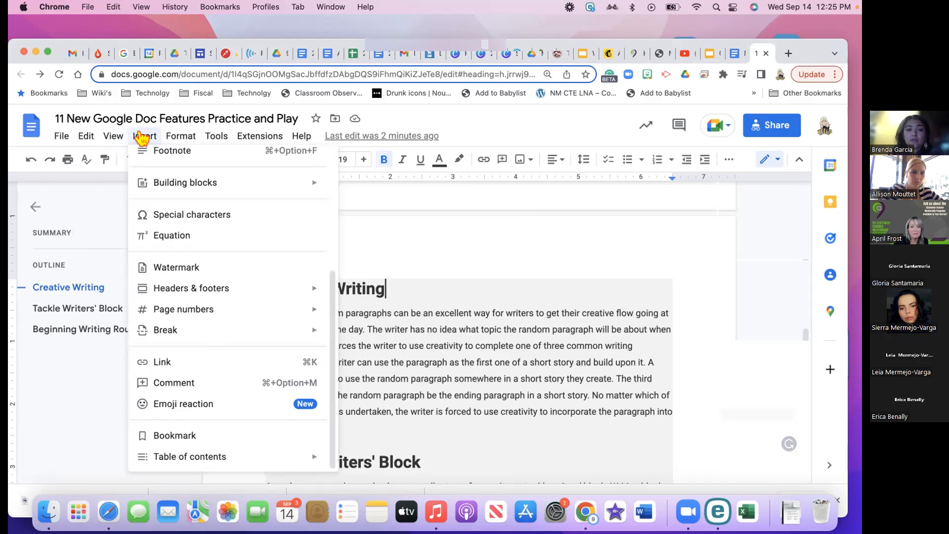
{"action": "mouse_move", "coordinate": [172, 139]}
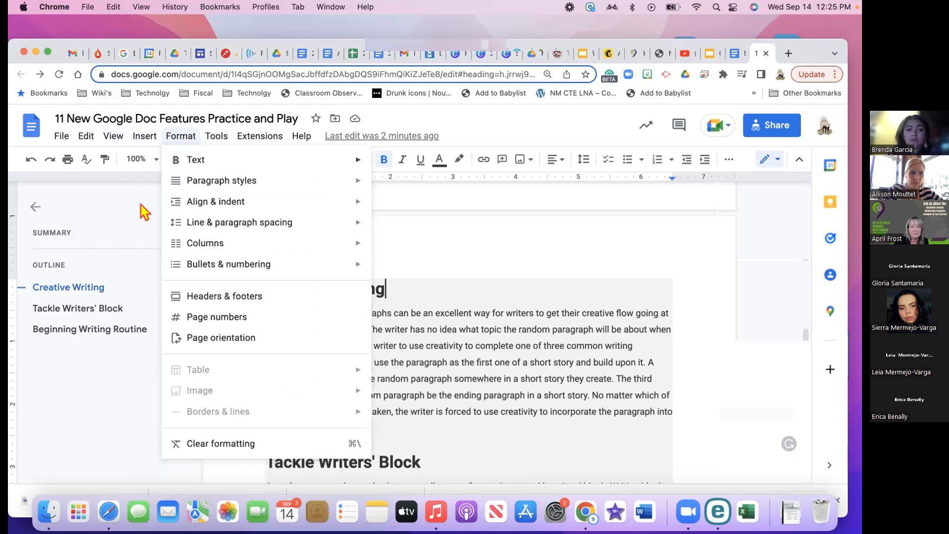
{"action": "left_click", "coordinate": [465, 236]}
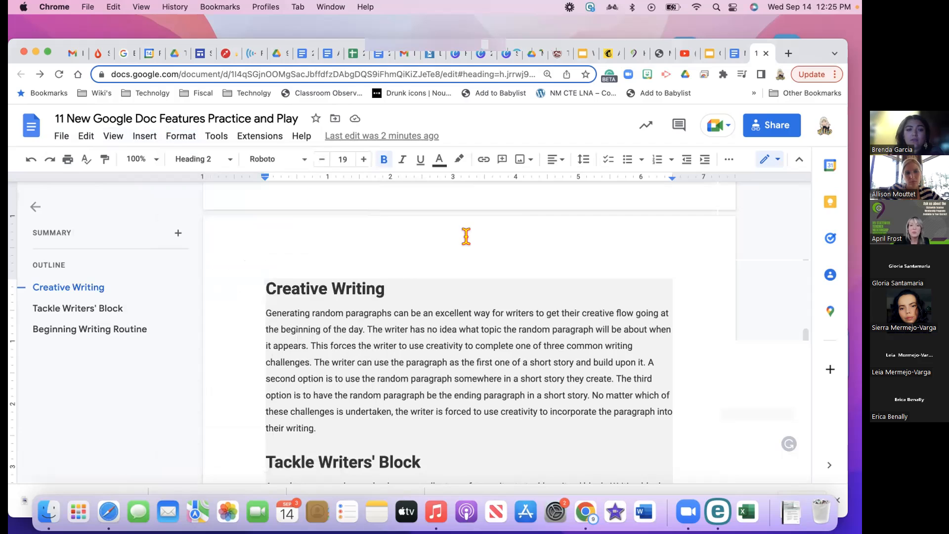
Restyle the Creative Writing heading as Title and split it after 'Cre'
{"action": "left_click", "coordinate": [226, 161]}
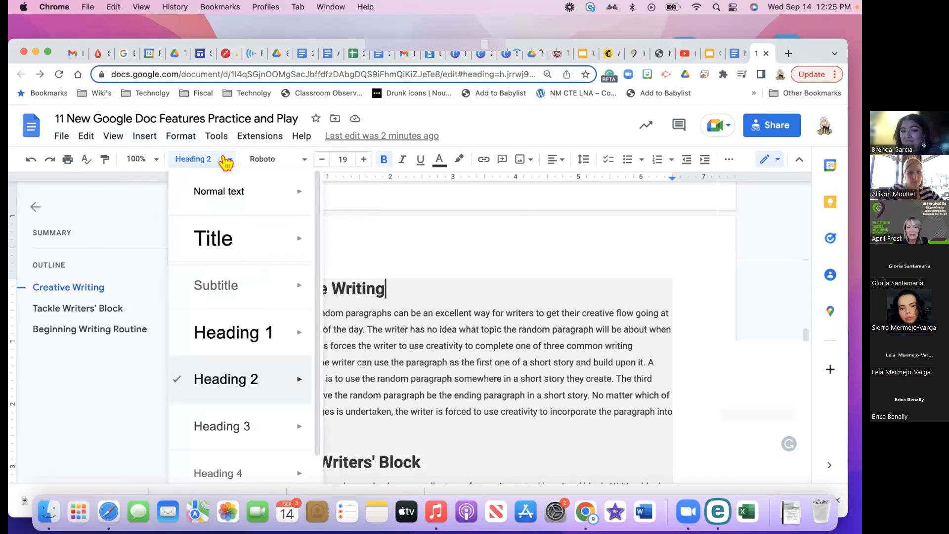
{"action": "mouse_move", "coordinate": [228, 239]}
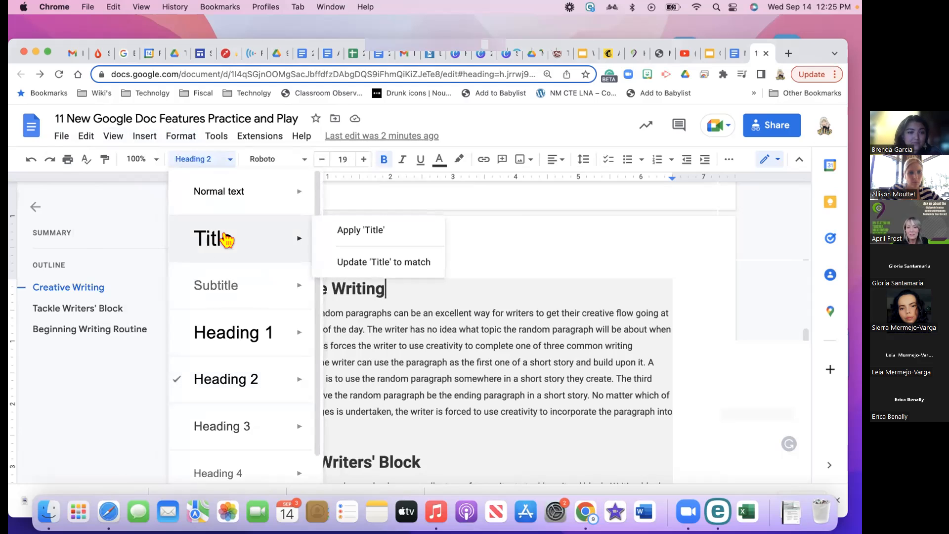
{"action": "left_click", "coordinate": [226, 240]}
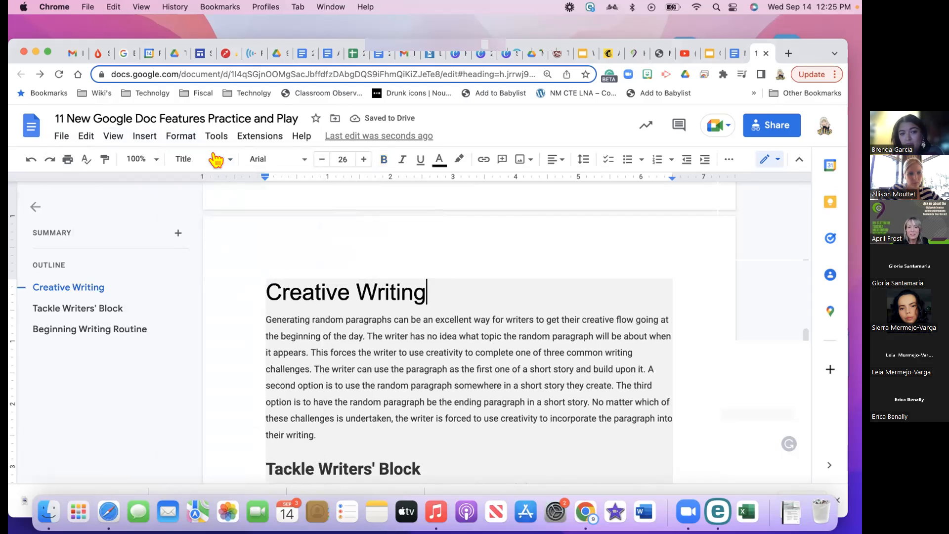
{"action": "left_click", "coordinate": [303, 292]}
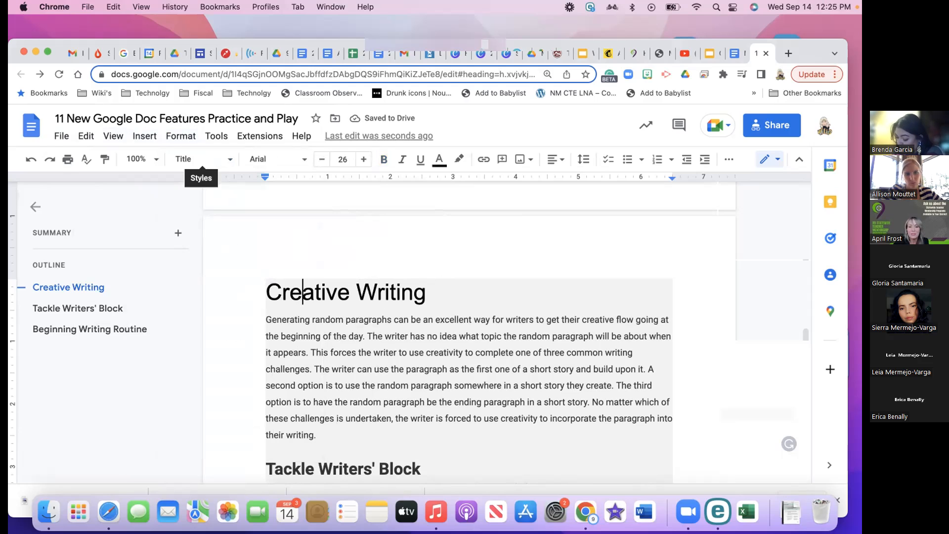
{"action": "key", "text": "Return"}
{"action": "key", "text": "Return"}
{"action": "key", "text": "Return"}
{"action": "key", "text": "Return"}
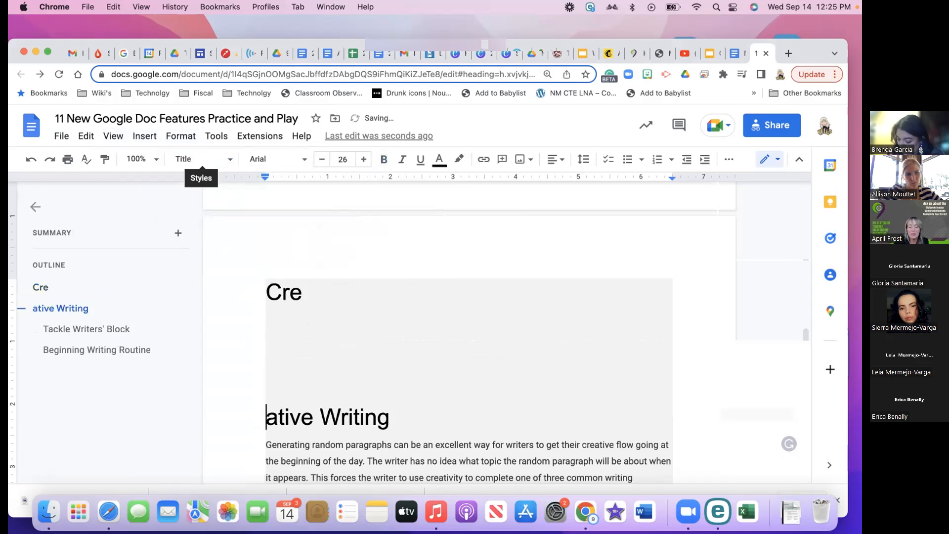
{"action": "left_click", "coordinate": [282, 252]}
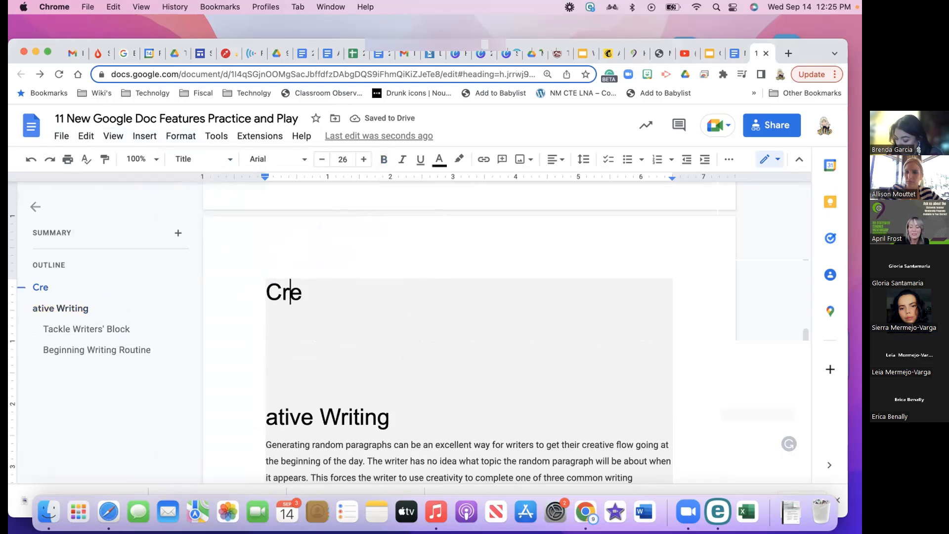
Paste the copied 'While it may not be obvious to everyone' paragraph on a new line above 'Cre'
{"action": "left_click", "coordinate": [267, 291]}
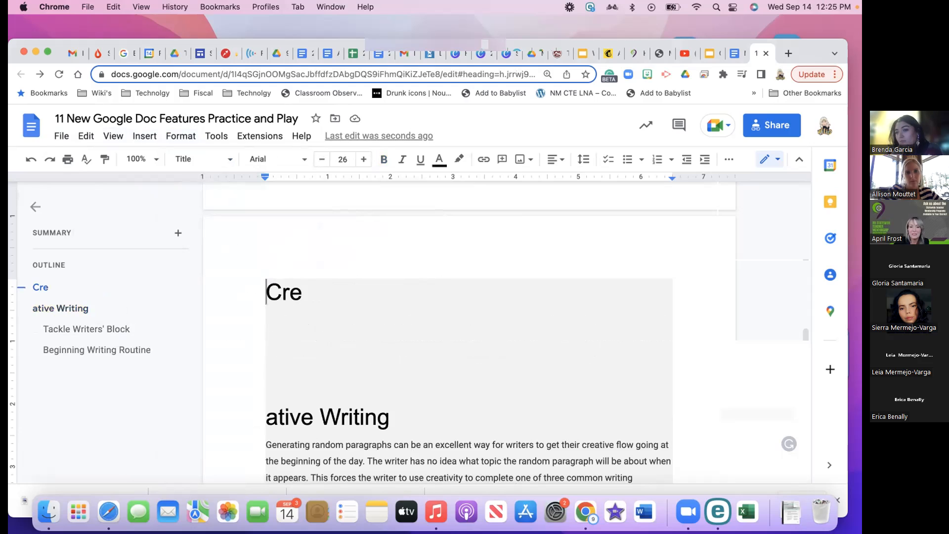
{"action": "key", "text": "Return"}
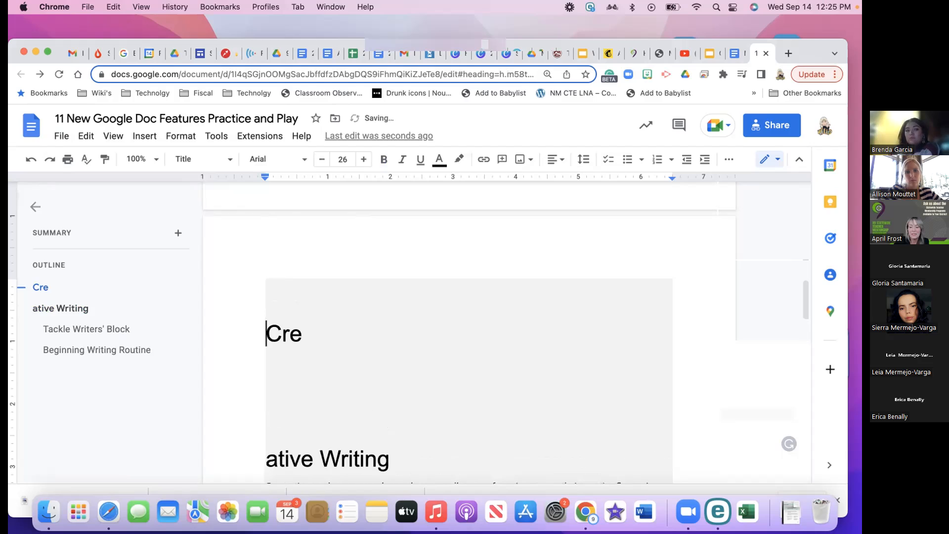
{"action": "key", "text": "Return"}
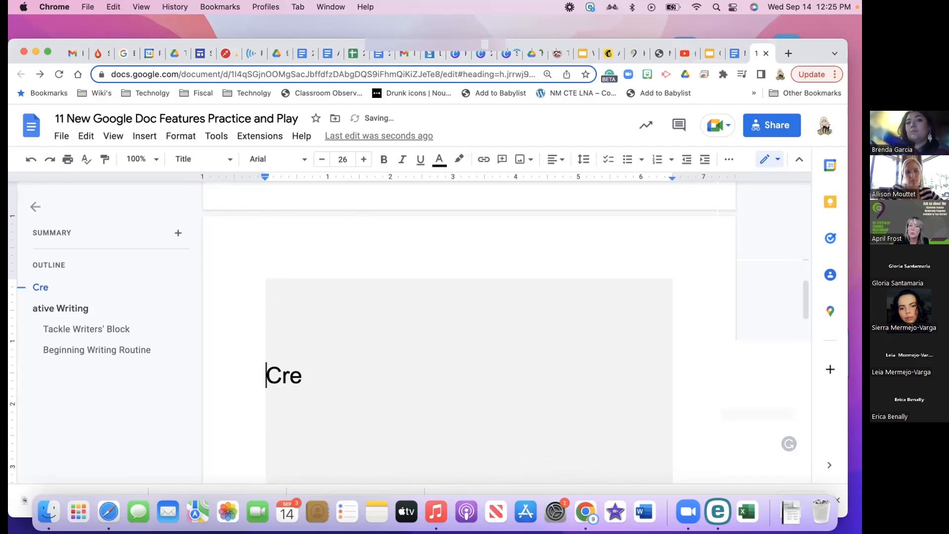
{"action": "left_click", "coordinate": [246, 200]}
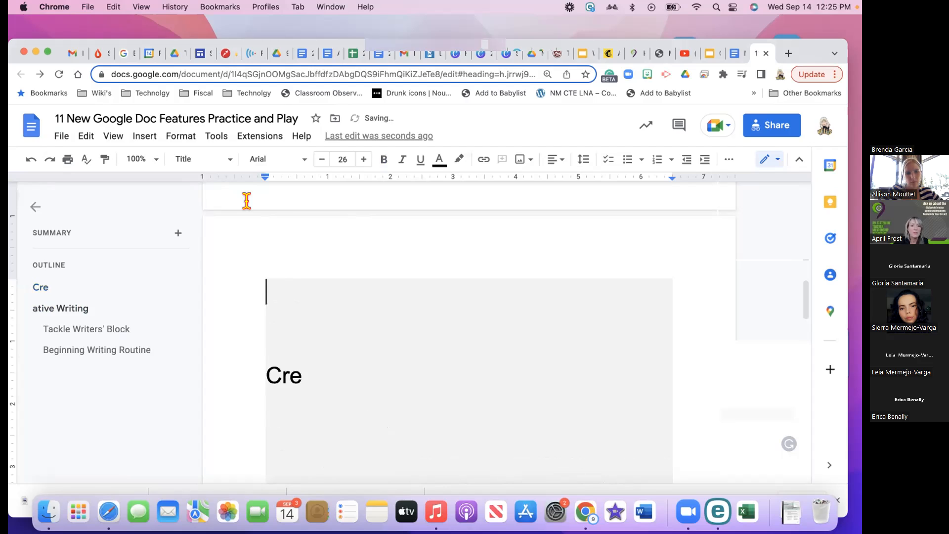
{"action": "key", "text": "super+v"}
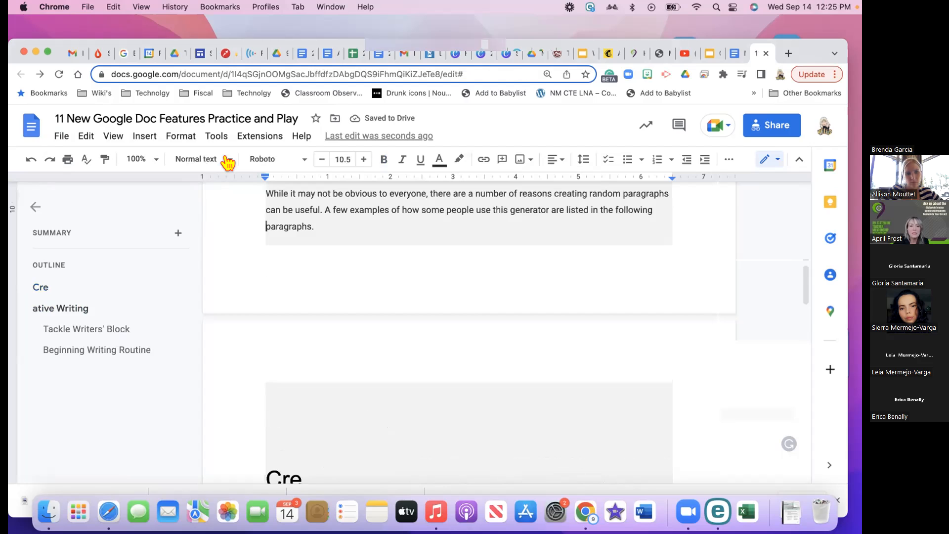
Apply Heading 2 to the pasted 'While it may not be obvious to everyone' paragraph
{"action": "left_click", "coordinate": [227, 159]}
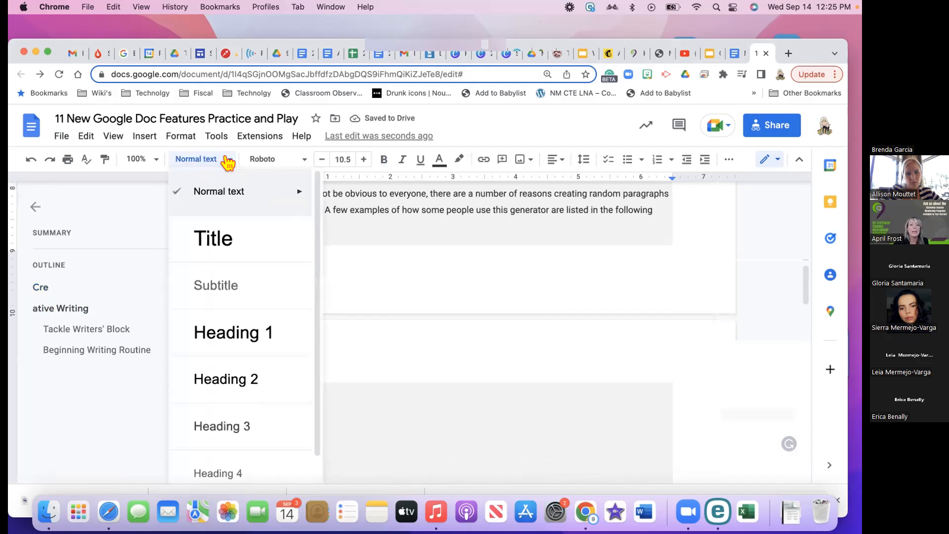
{"action": "left_click", "coordinate": [214, 296]}
{"action": "left_click", "coordinate": [227, 159]}
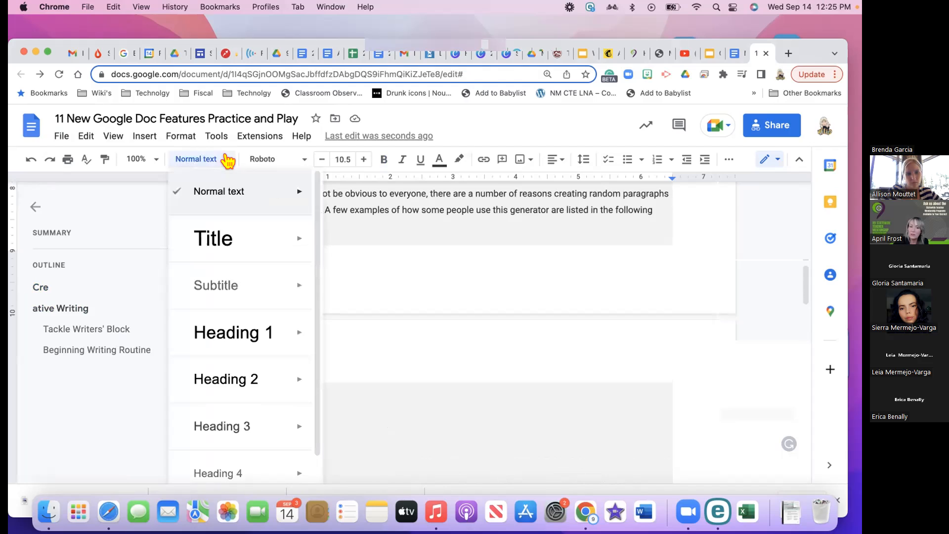
{"action": "mouse_move", "coordinate": [241, 386]}
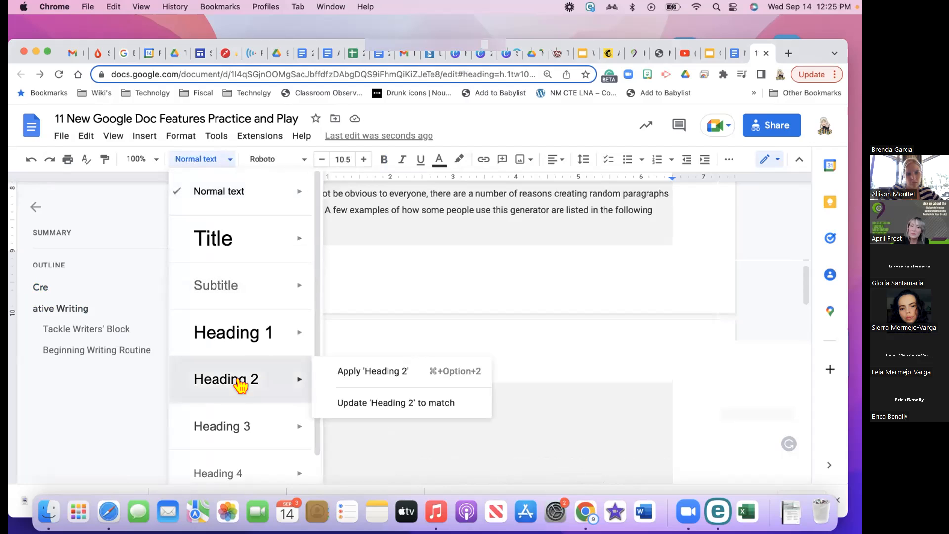
{"action": "left_click", "coordinate": [236, 377]}
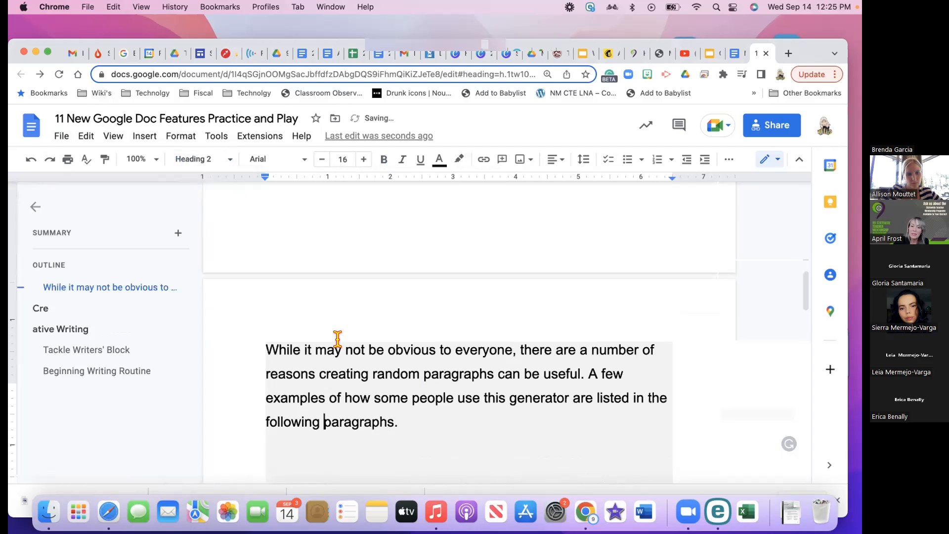
{"action": "scroll", "coordinate": [337, 339], "scroll_direction": "up", "scroll_amount": 10}
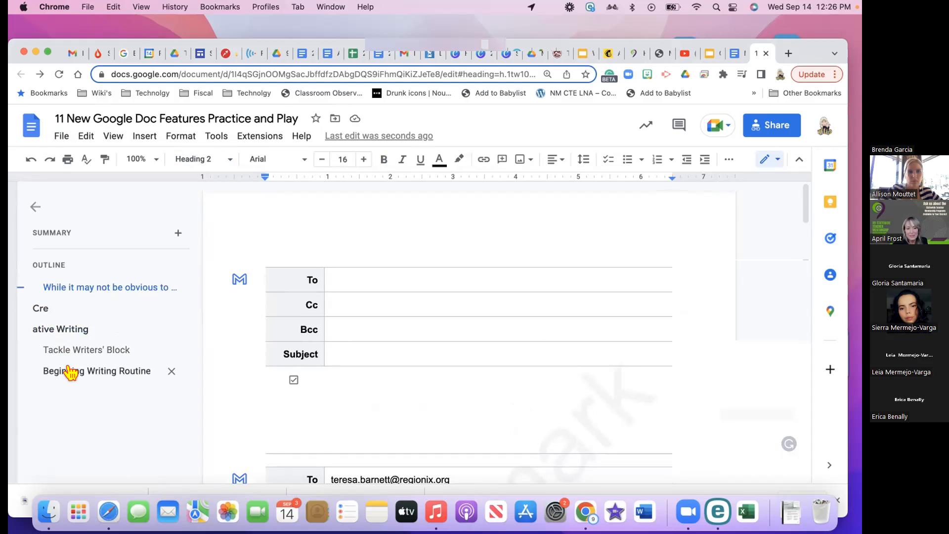
Hide the document outline and open the Insert menu from above the first email draft
{"action": "left_click", "coordinate": [33, 208]}
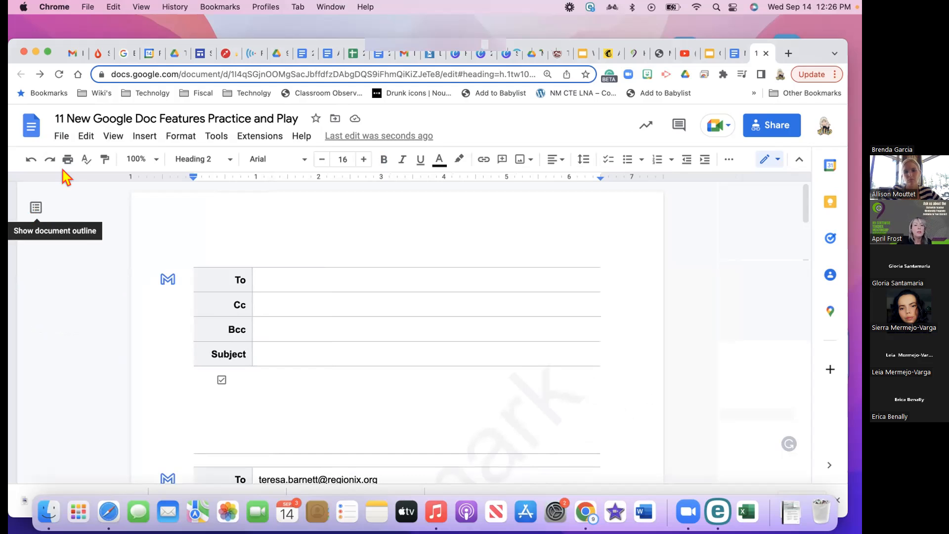
{"action": "left_click", "coordinate": [190, 241]}
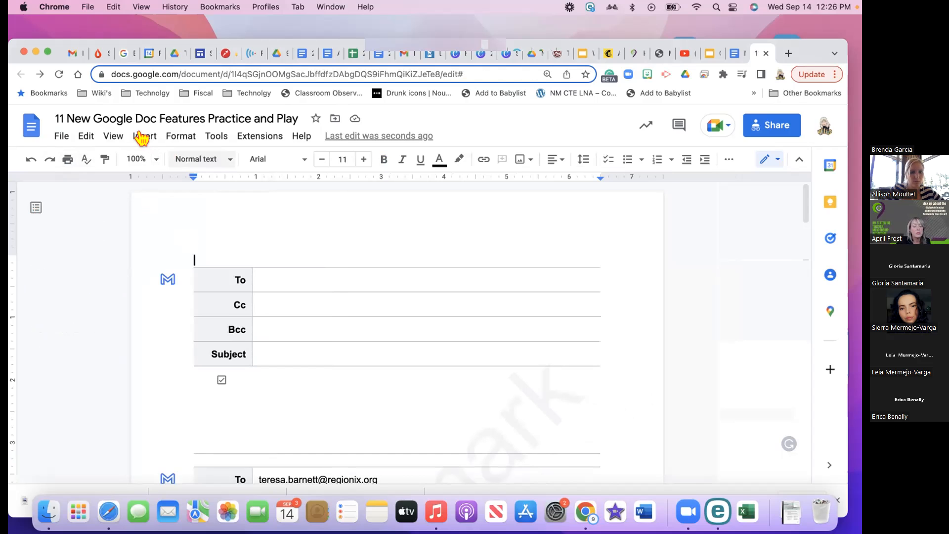
{"action": "left_click", "coordinate": [142, 137]}
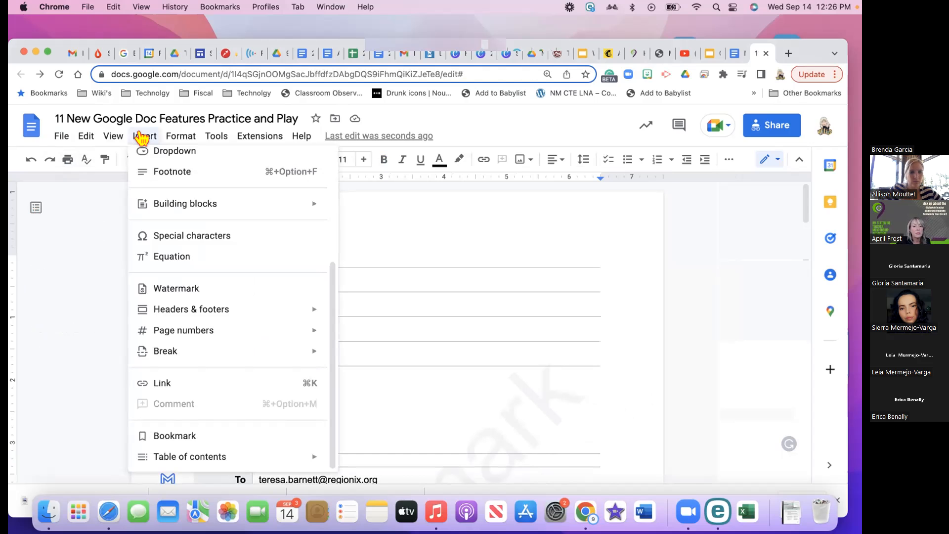
Add a 'Watermark' text watermark in Calligraffitti, size 118, placed in front of text
{"action": "left_click", "coordinate": [166, 291]}
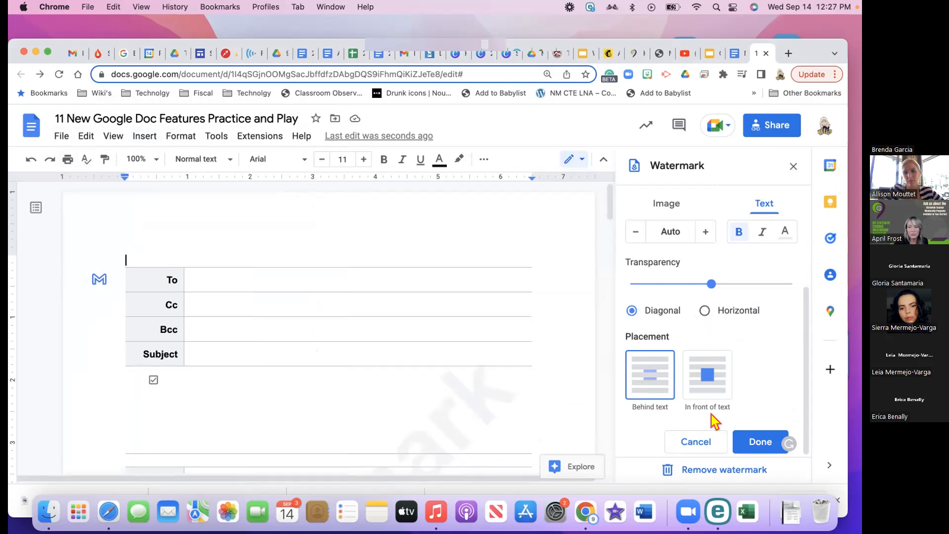
{"action": "left_click", "coordinate": [725, 374]}
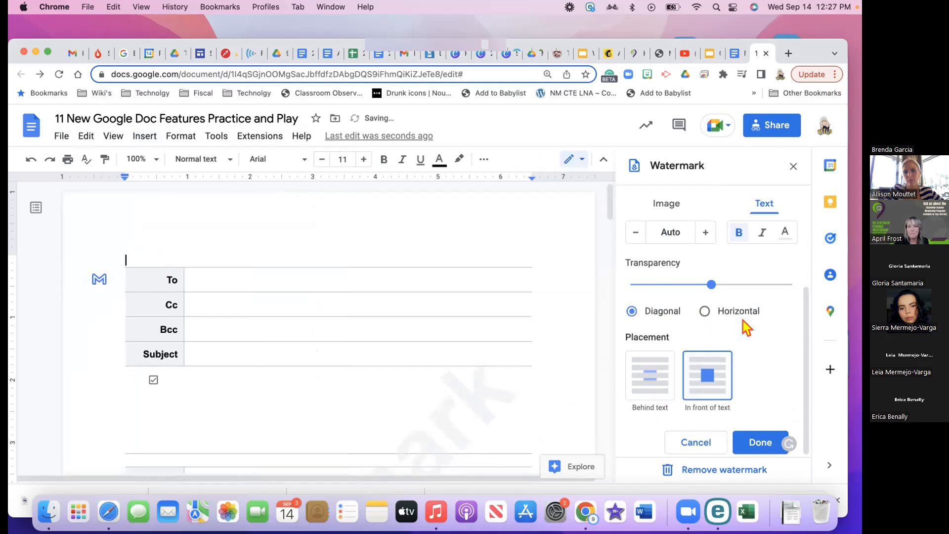
{"action": "scroll", "coordinate": [744, 321], "scroll_direction": "up", "scroll_amount": 4}
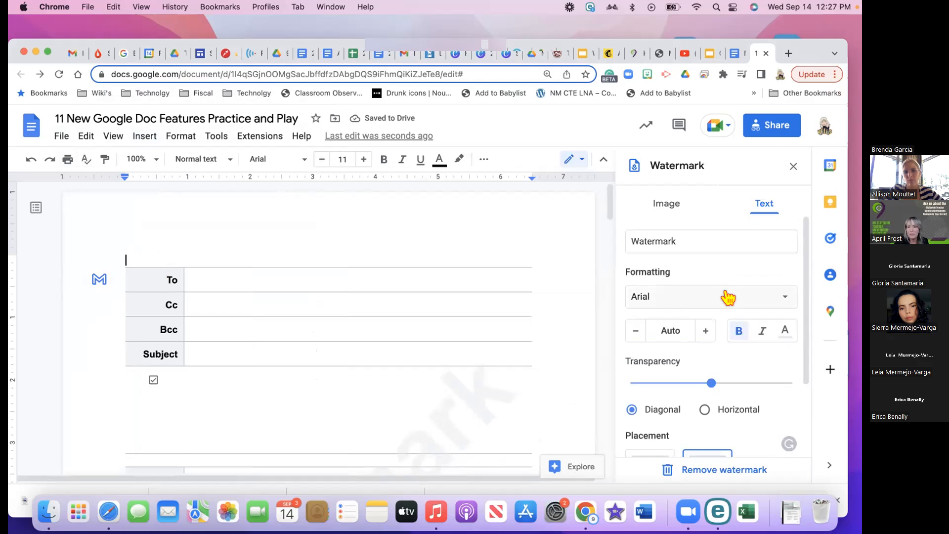
{"action": "left_click", "coordinate": [728, 297]}
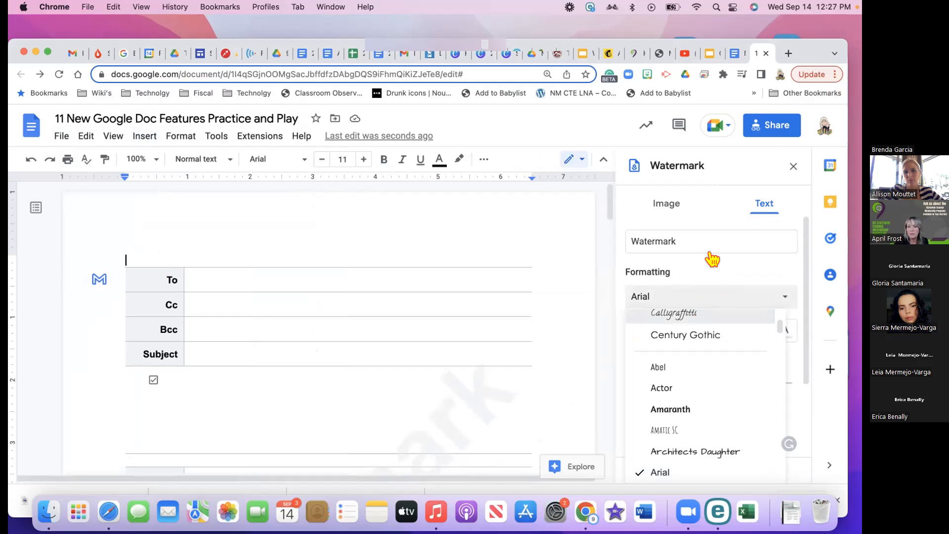
{"action": "scroll", "coordinate": [712, 258], "scroll_direction": "down", "scroll_amount": 3}
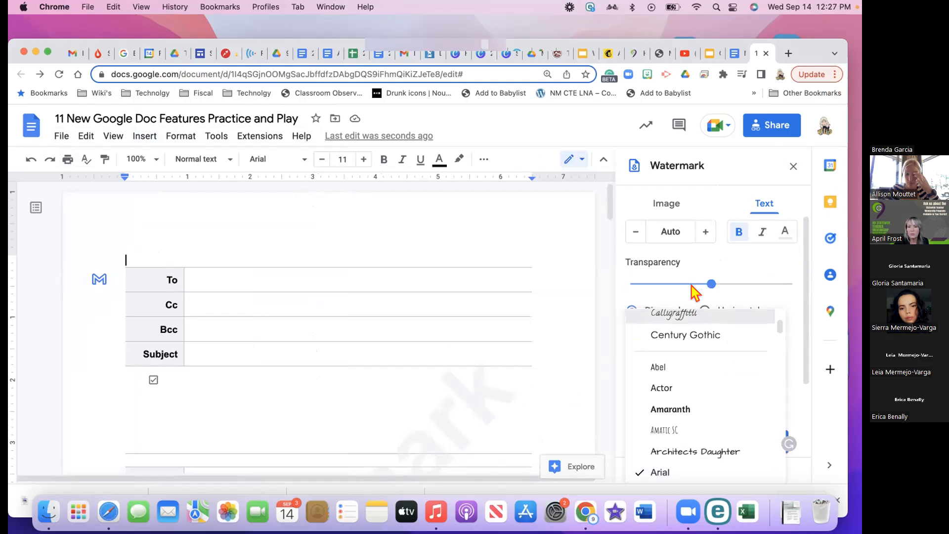
{"action": "left_click", "coordinate": [695, 292]}
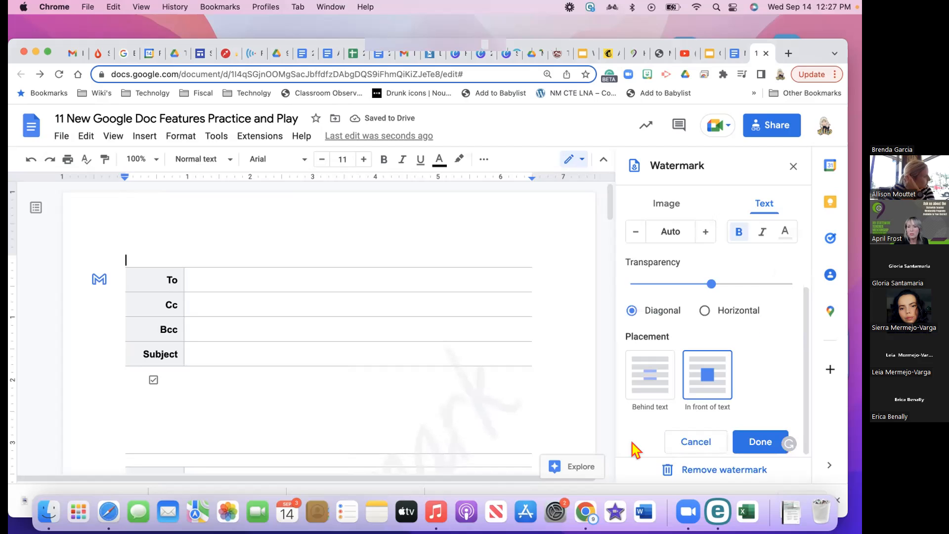
{"action": "scroll", "coordinate": [648, 399], "scroll_direction": "up", "scroll_amount": 2}
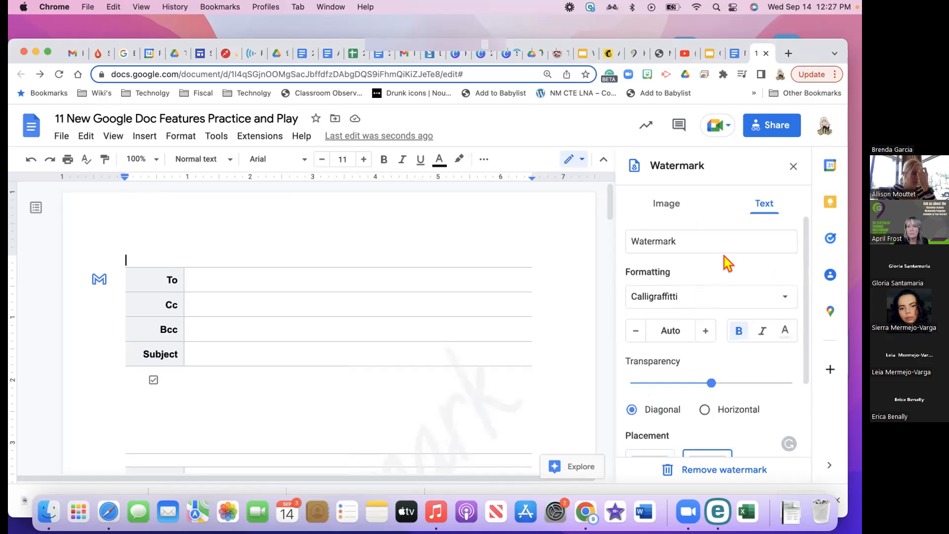
{"action": "left_click", "coordinate": [706, 332]}
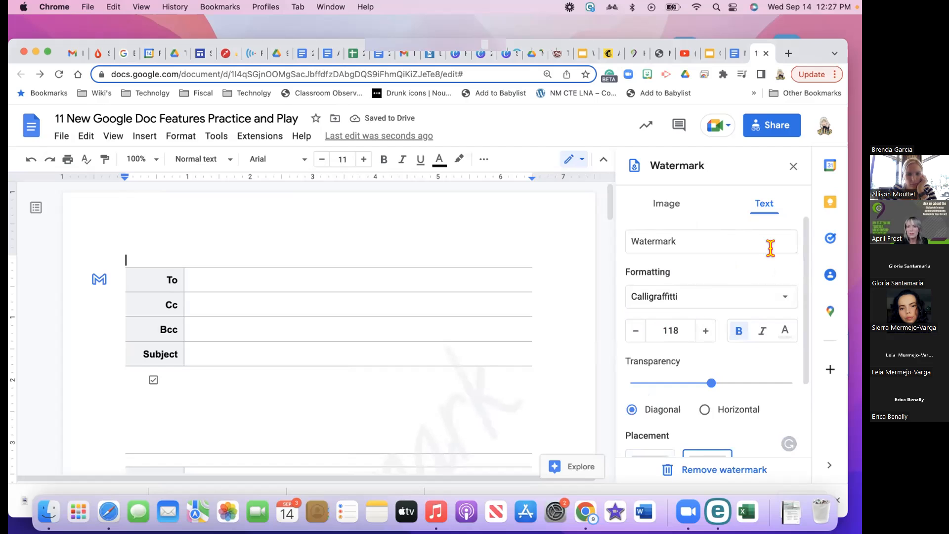
{"action": "left_click", "coordinate": [666, 204]}
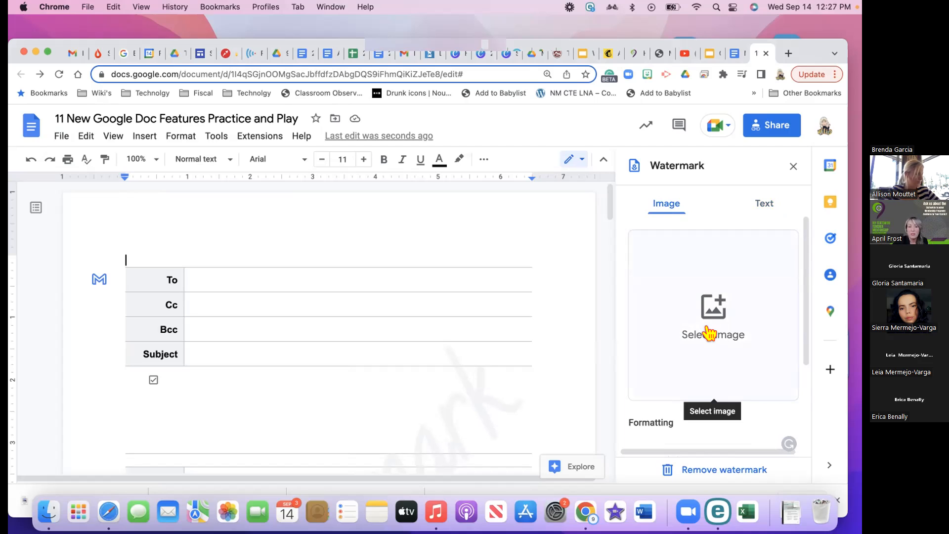
Apply the watermark settings so the diagonal Calligraffitti 'Watermark' shows on the page
{"action": "scroll", "coordinate": [717, 275], "scroll_direction": "down", "scroll_amount": 3}
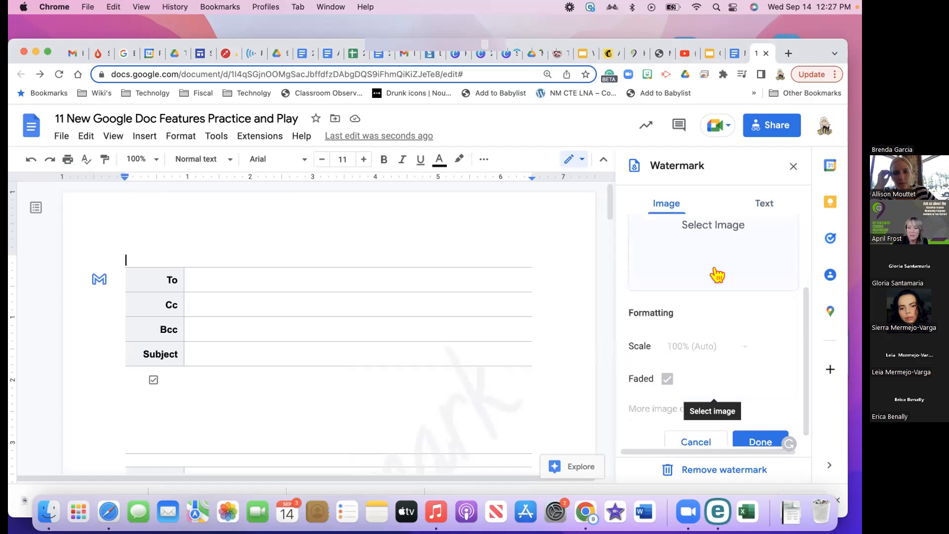
{"action": "scroll", "coordinate": [716, 274], "scroll_direction": "down", "scroll_amount": 1}
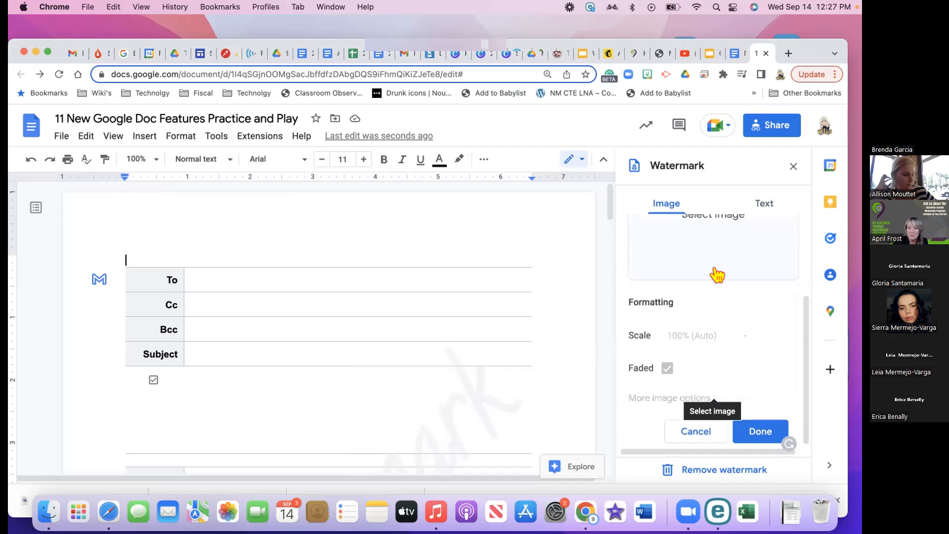
{"action": "left_click", "coordinate": [756, 431]}
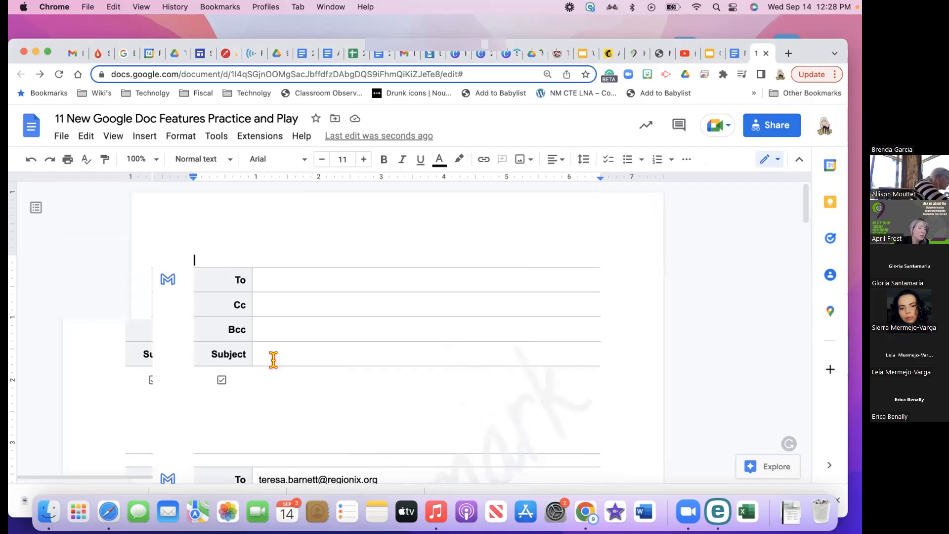
React to the word 'looking' in the paragraph with a 😁 grinning emoji
{"action": "scroll", "coordinate": [258, 406], "scroll_direction": "down", "scroll_amount": 8}
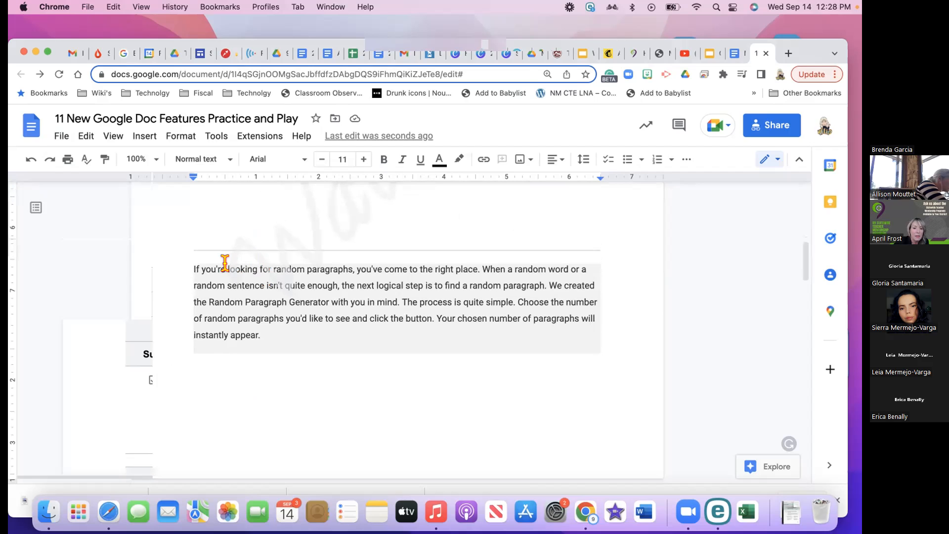
{"action": "double_click", "coordinate": [264, 268]}
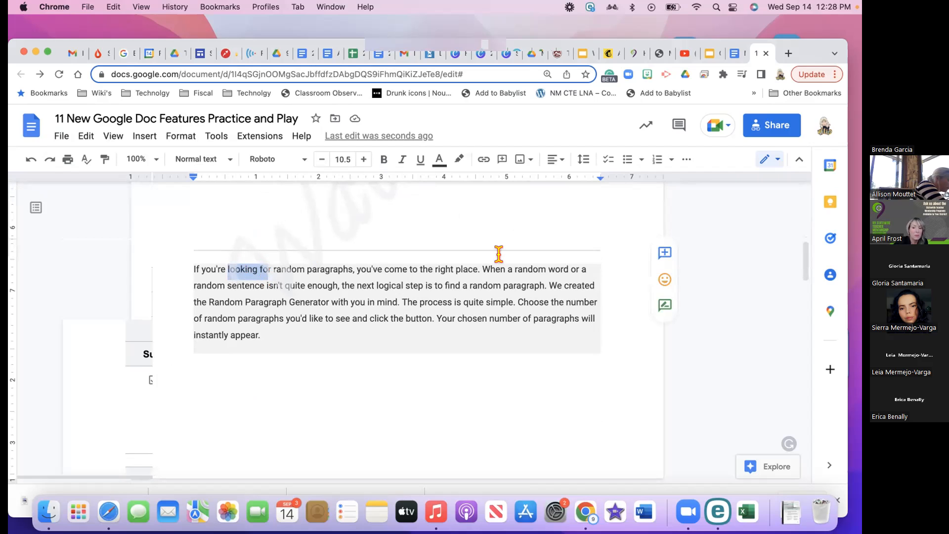
{"action": "left_click", "coordinate": [662, 282]}
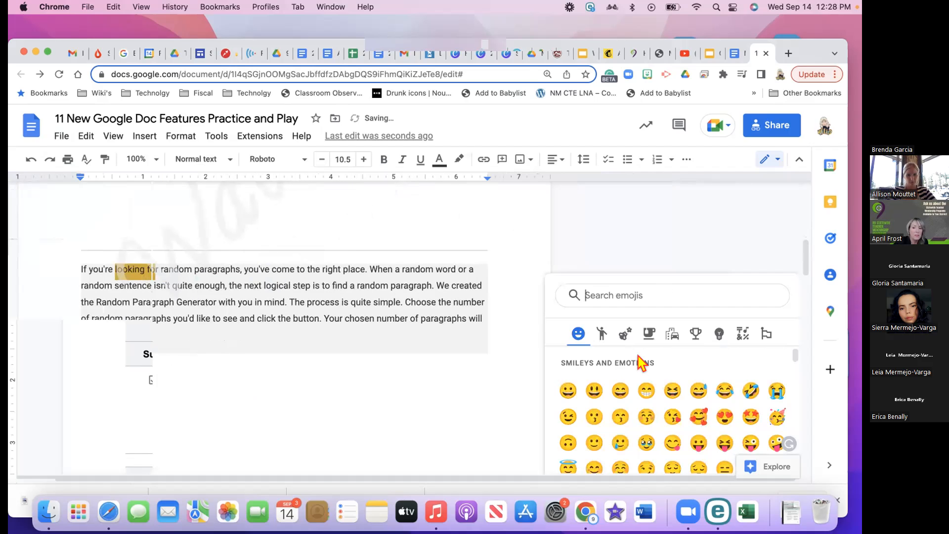
{"action": "scroll", "coordinate": [642, 363], "scroll_direction": "down", "scroll_amount": 2}
{"action": "scroll", "coordinate": [644, 363], "scroll_direction": "up", "scroll_amount": 2}
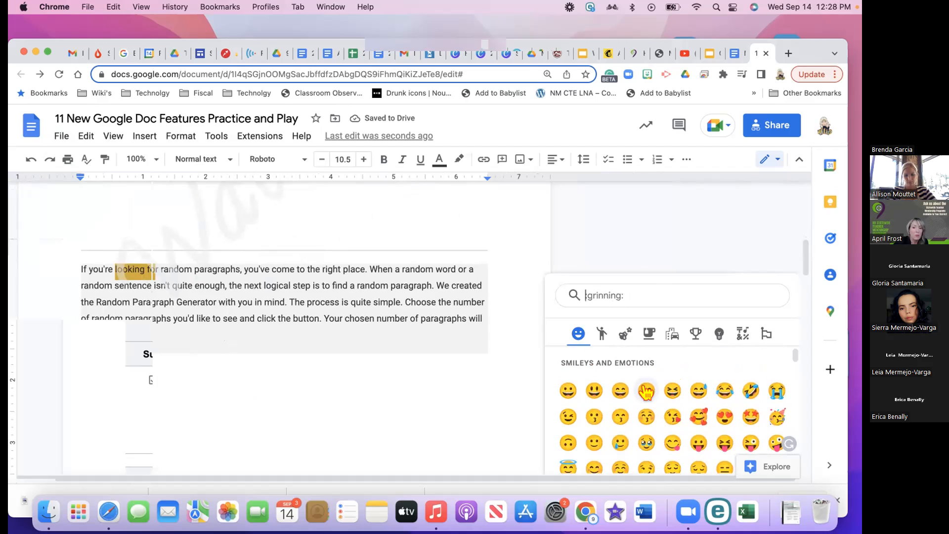
{"action": "left_click", "coordinate": [646, 392]}
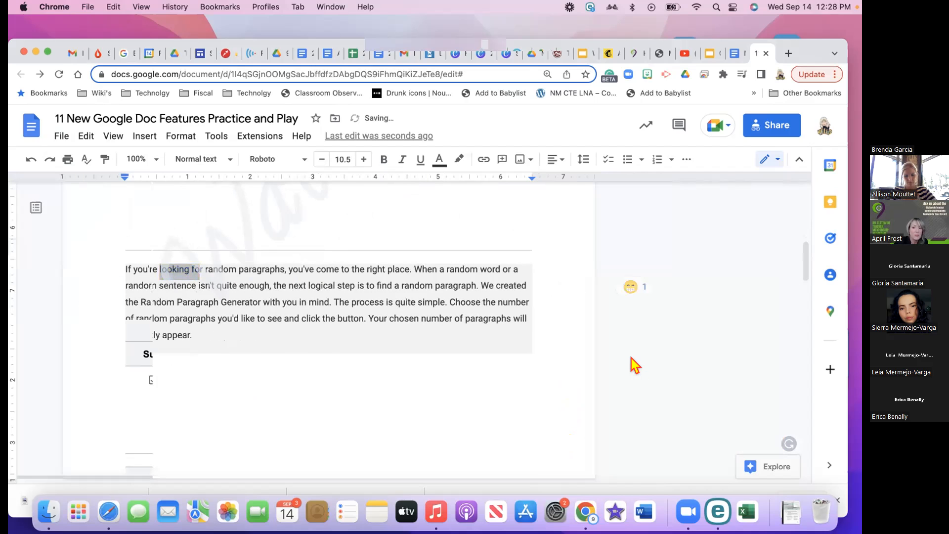
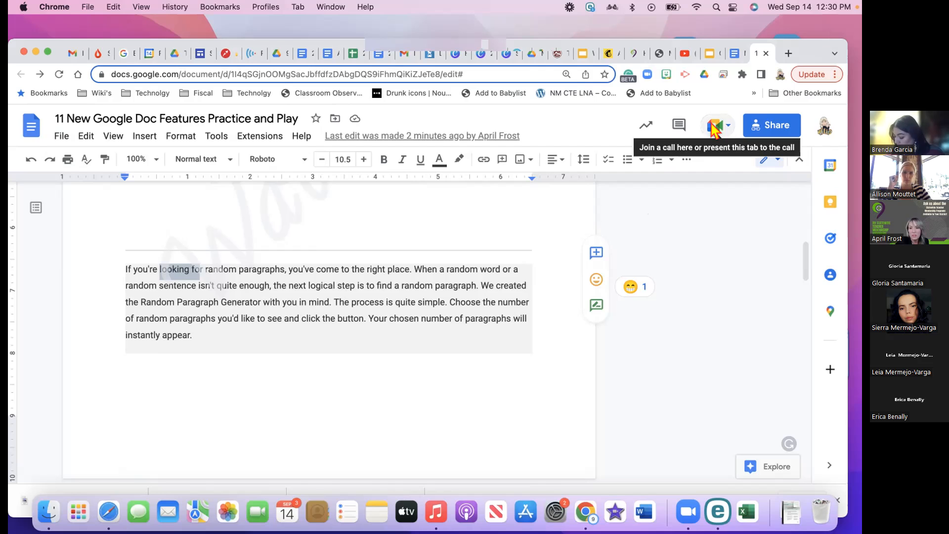
Start a new Google Meet meeting from the document's Meet menu
{"action": "left_click", "coordinate": [724, 129]}
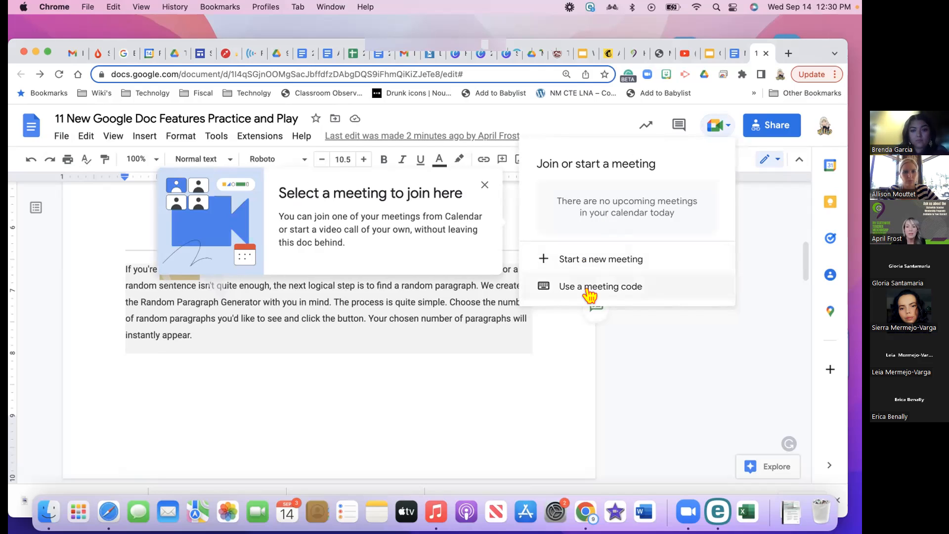
{"action": "key", "text": "Escape"}
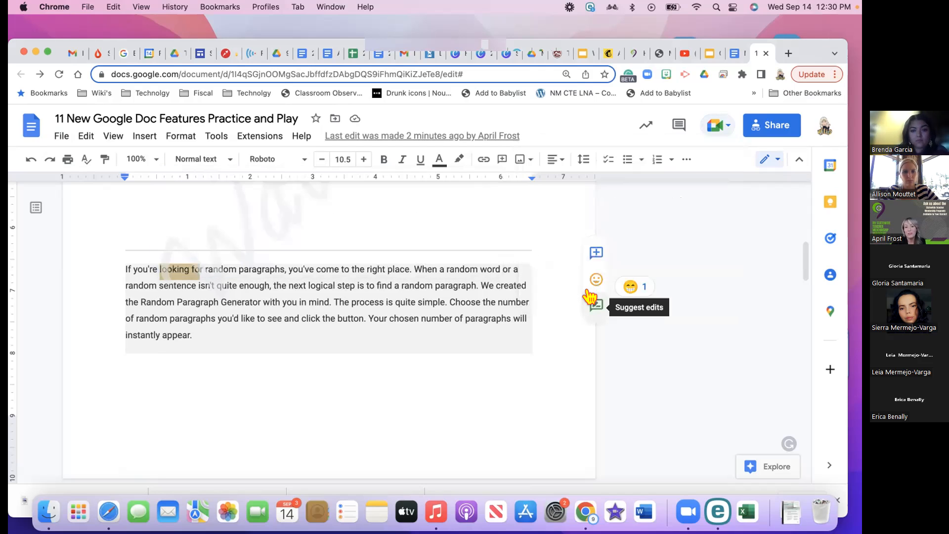
{"action": "left_click", "coordinate": [715, 127]}
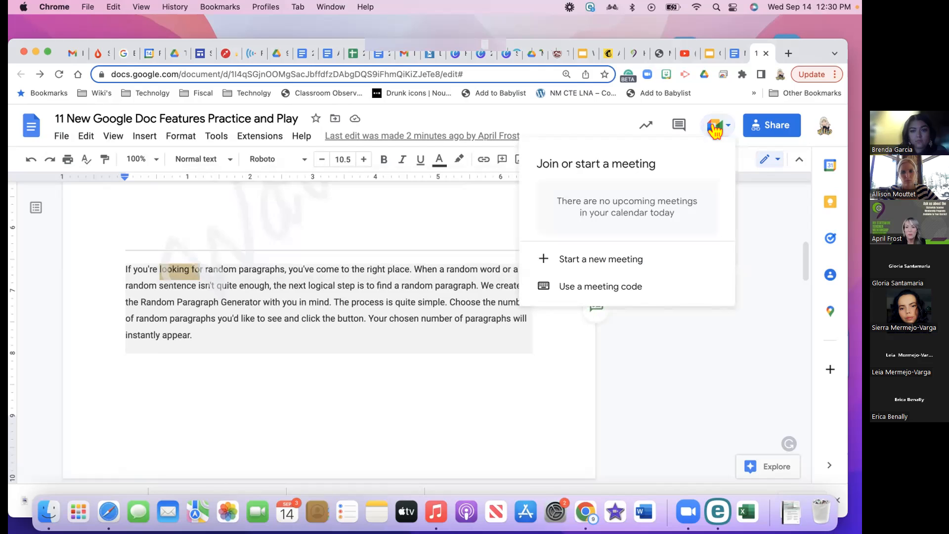
{"action": "left_click", "coordinate": [612, 262]}
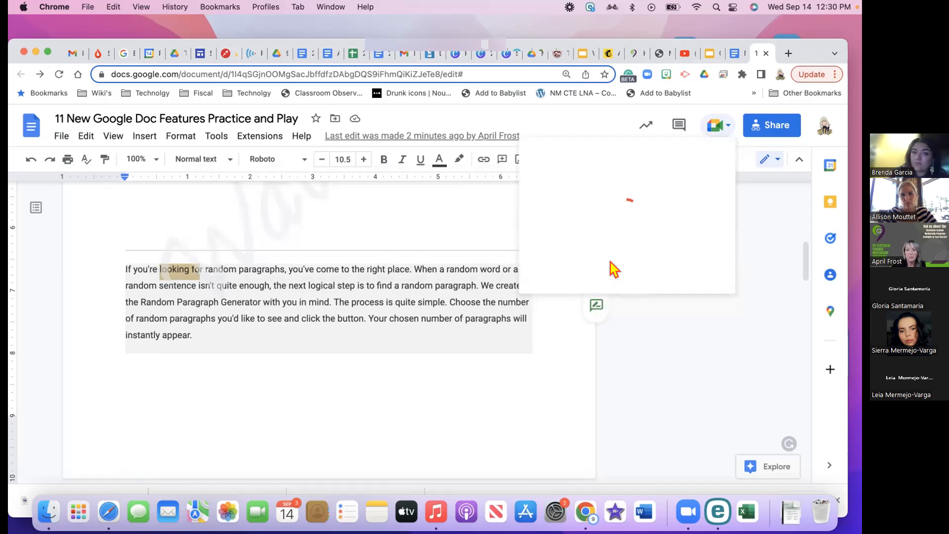
Join the new meeting in the side panel and dismiss the 'You're the only one here' card
{"action": "left_click", "coordinate": [468, 191]}
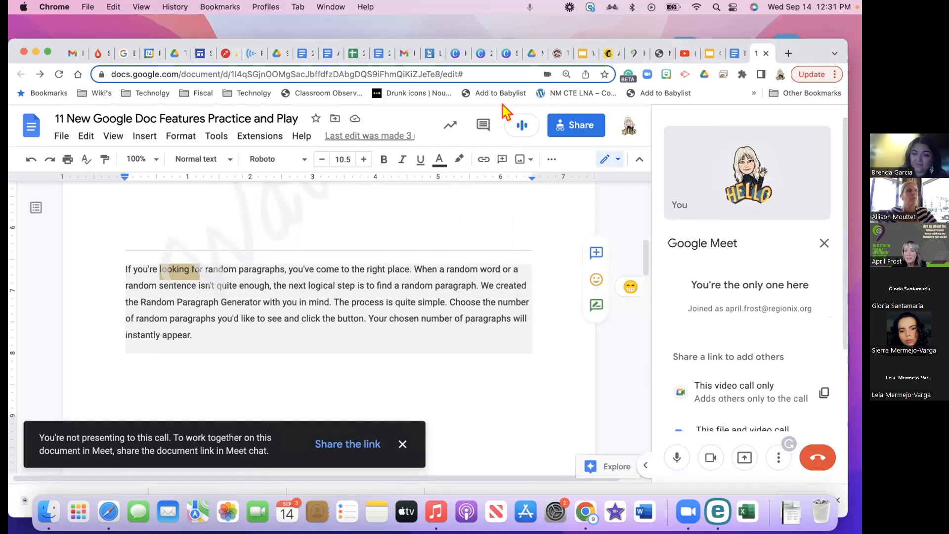
{"action": "scroll", "coordinate": [763, 296], "scroll_direction": "down", "scroll_amount": 3}
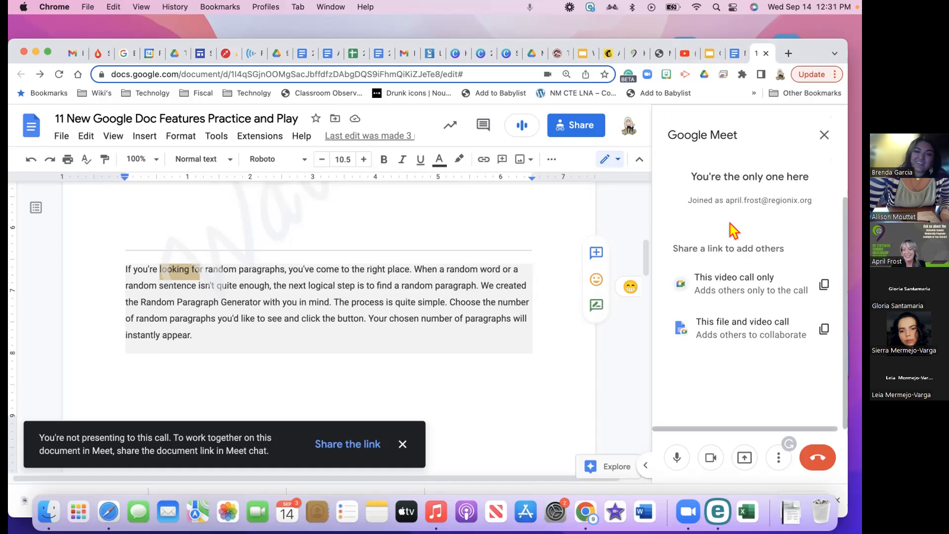
{"action": "left_click", "coordinate": [820, 136]}
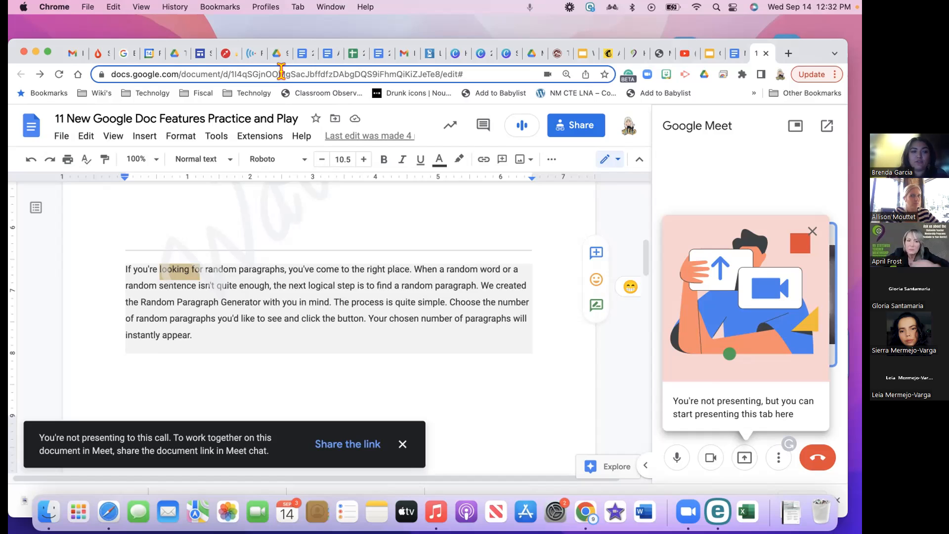
Leave the doc and switch to the 2022-2023 Ed. Service Newsletter Staff Highlights spreadsheet
{"action": "left_click", "coordinate": [164, 387]}
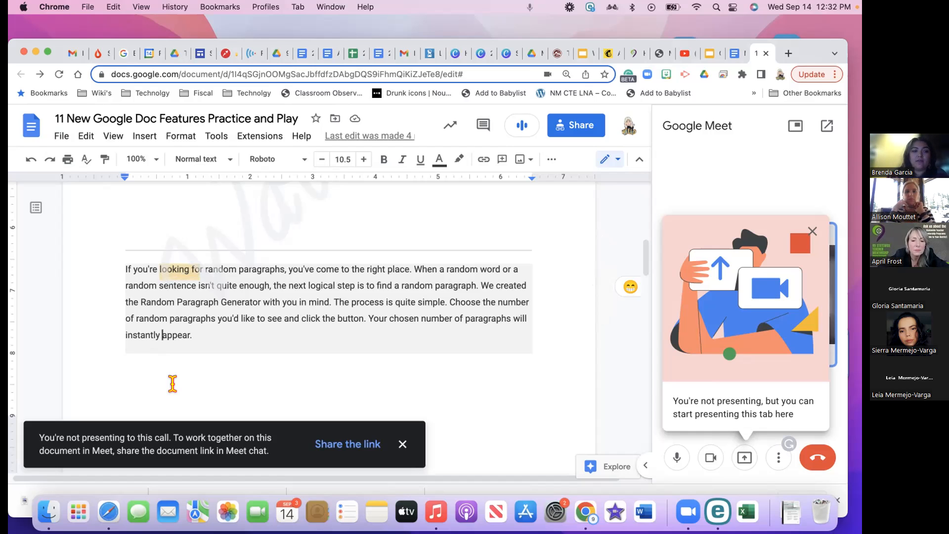
{"action": "left_click", "coordinate": [355, 54]}
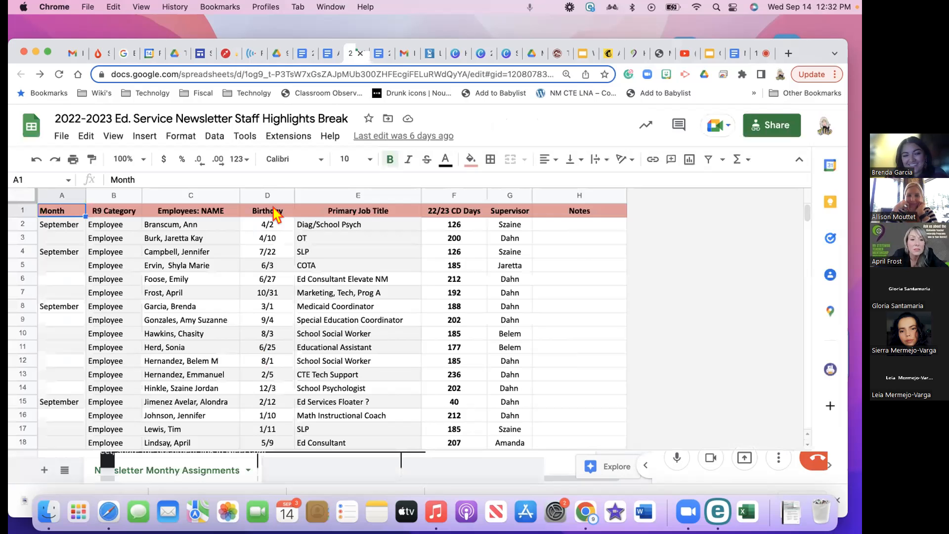
Type '@' in cells C2 and H2, closing the people suggestions without choosing anyone
{"action": "left_click", "coordinate": [176, 228]}
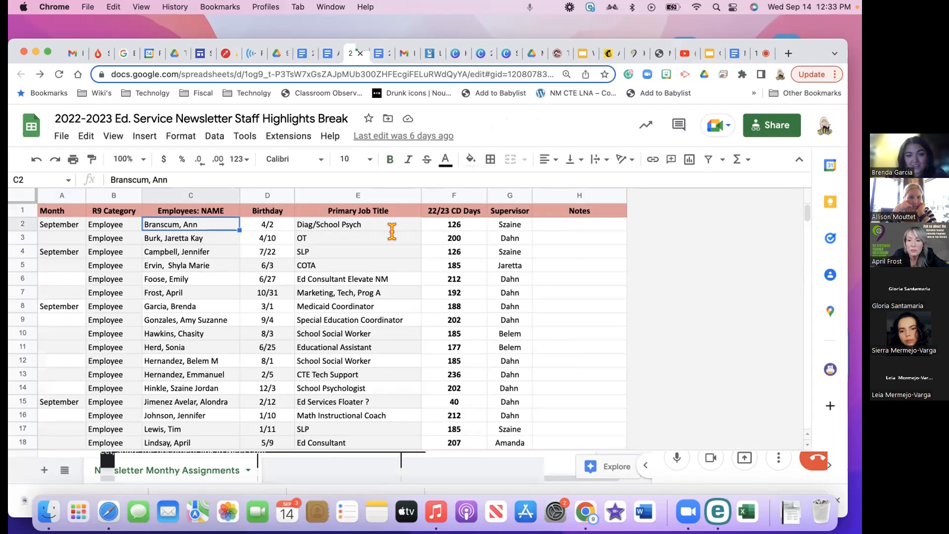
{"action": "type", "text": "@"}
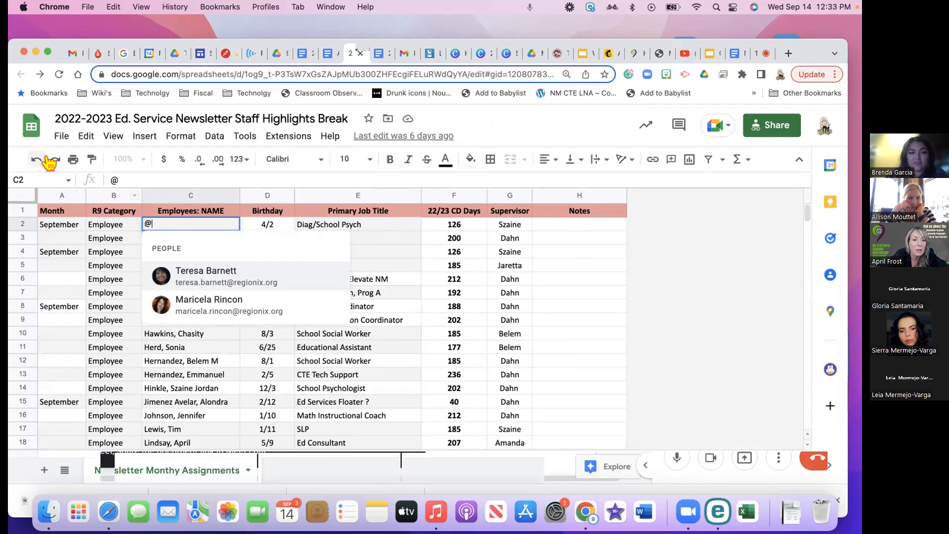
{"action": "left_click", "coordinate": [601, 224]}
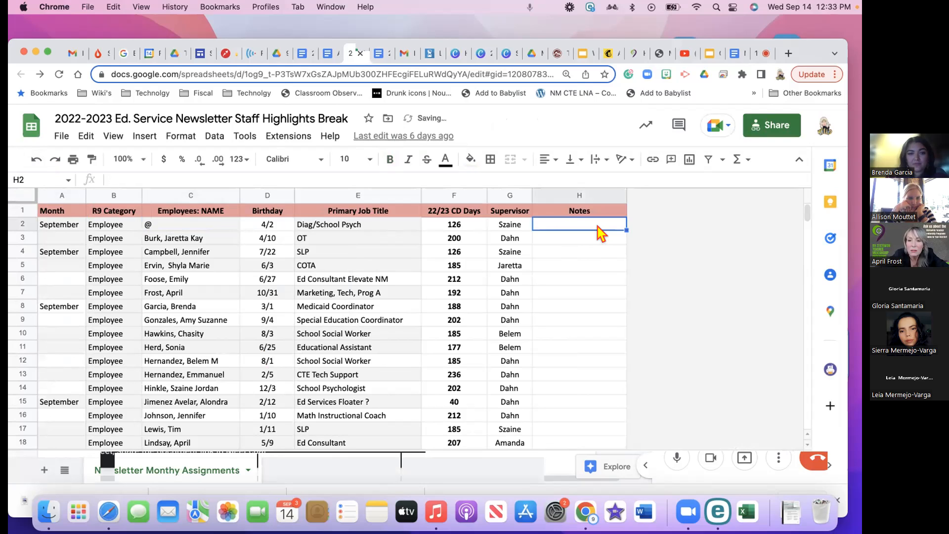
{"action": "type", "text": "@"}
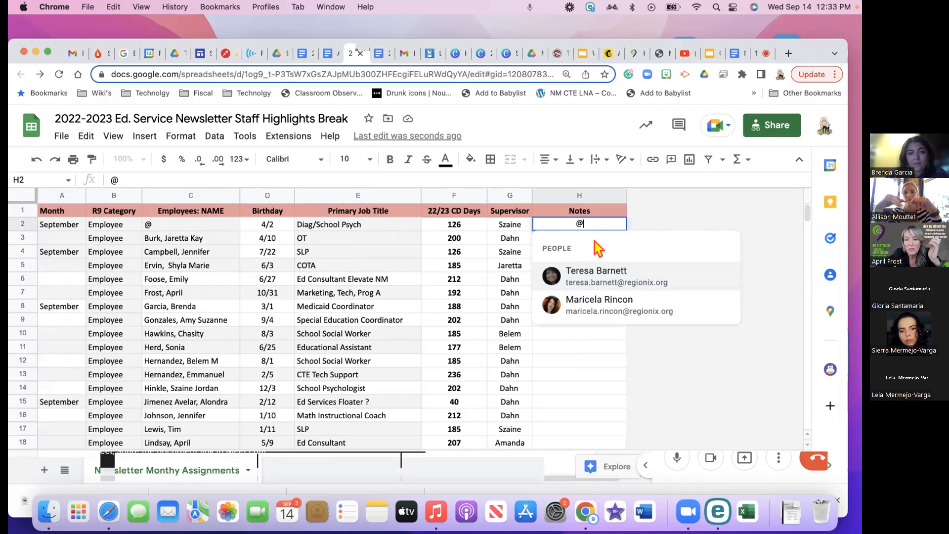
{"action": "left_click", "coordinate": [574, 347]}
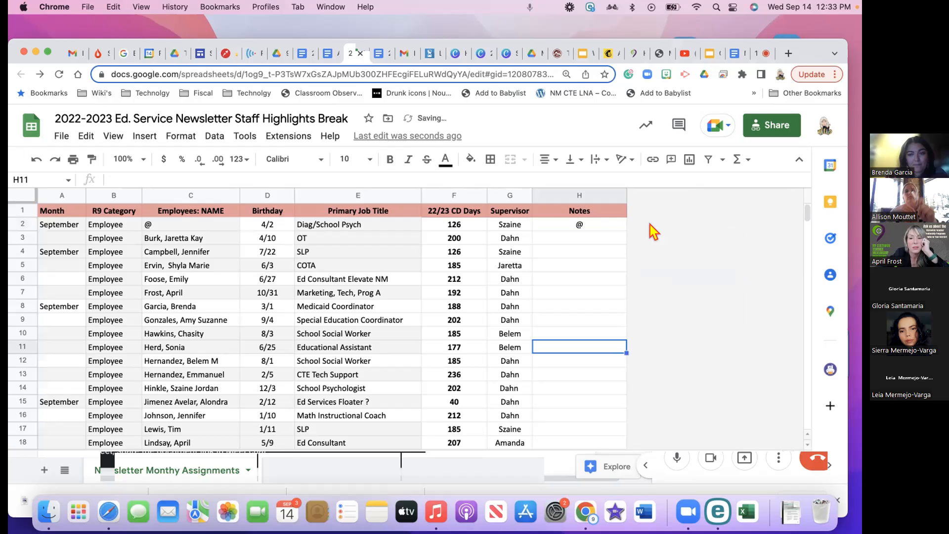
Enter 'Text' in Notes cell H7 and select the word
{"action": "left_click", "coordinate": [570, 294]}
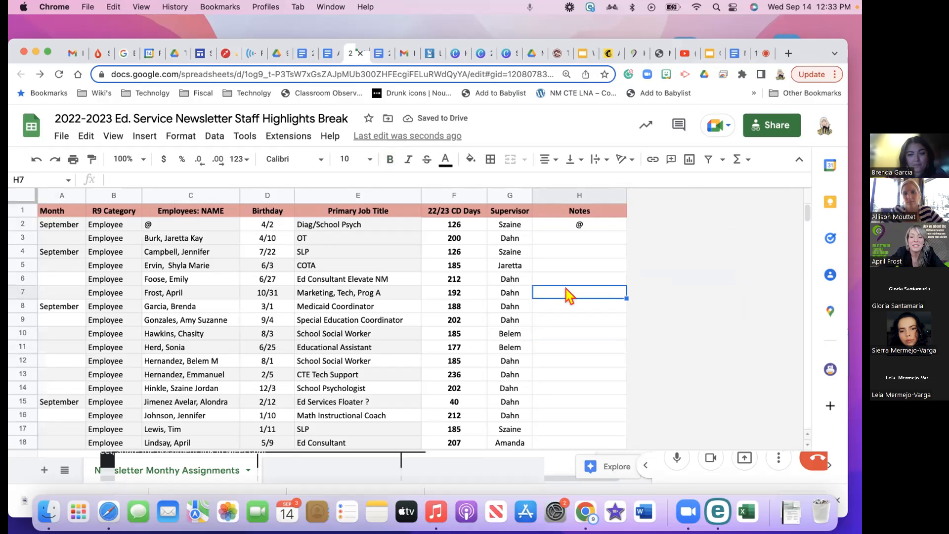
{"action": "type", "text": "TE"}
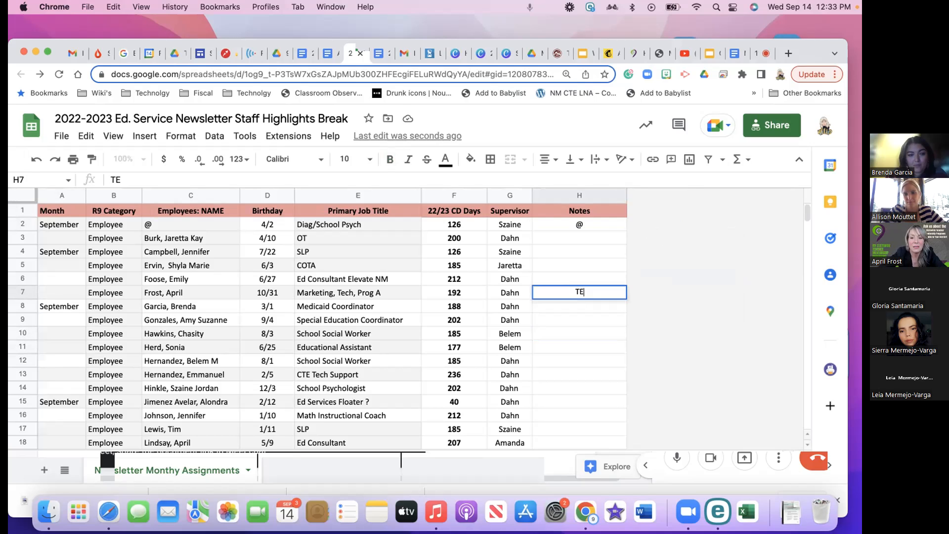
{"action": "key", "text": "BackSpace"}
{"action": "key", "text": "BackSpace"}
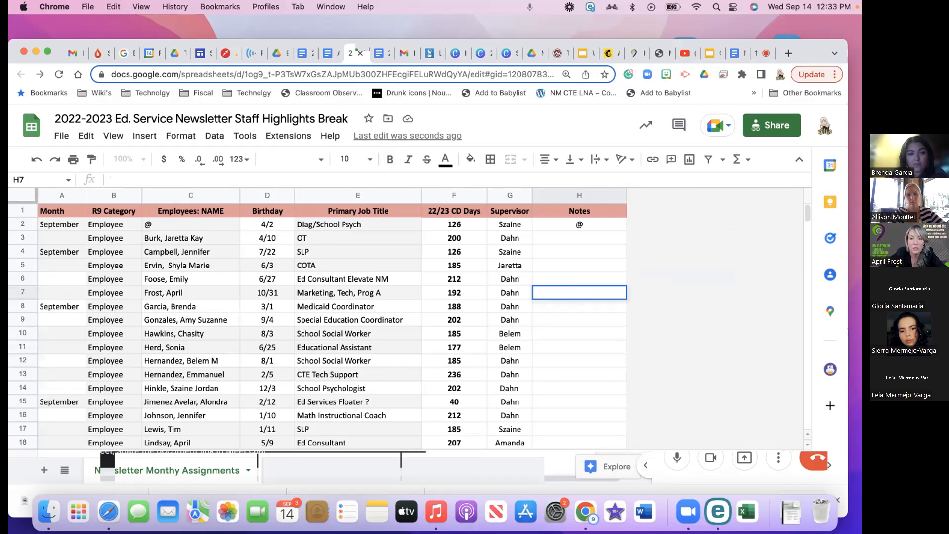
{"action": "type", "text": "Text"}
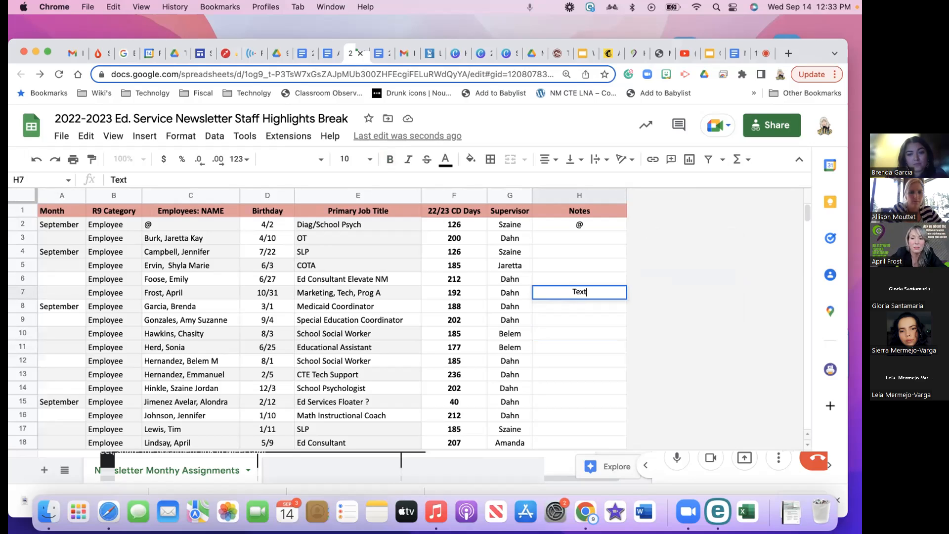
{"action": "double_click", "coordinate": [558, 288]}
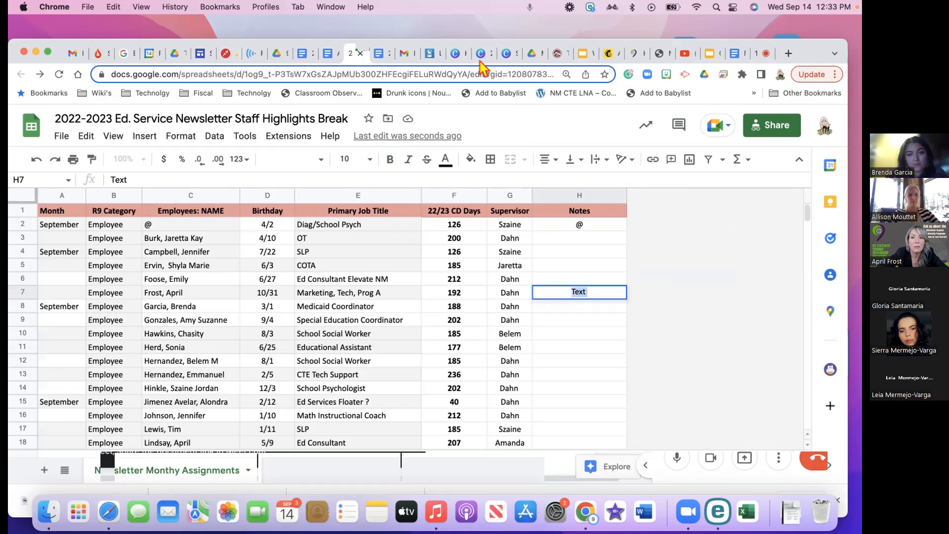
Copy the NOTES doc's web address and return to the Newsletter spreadsheet
{"action": "left_click", "coordinate": [731, 54]}
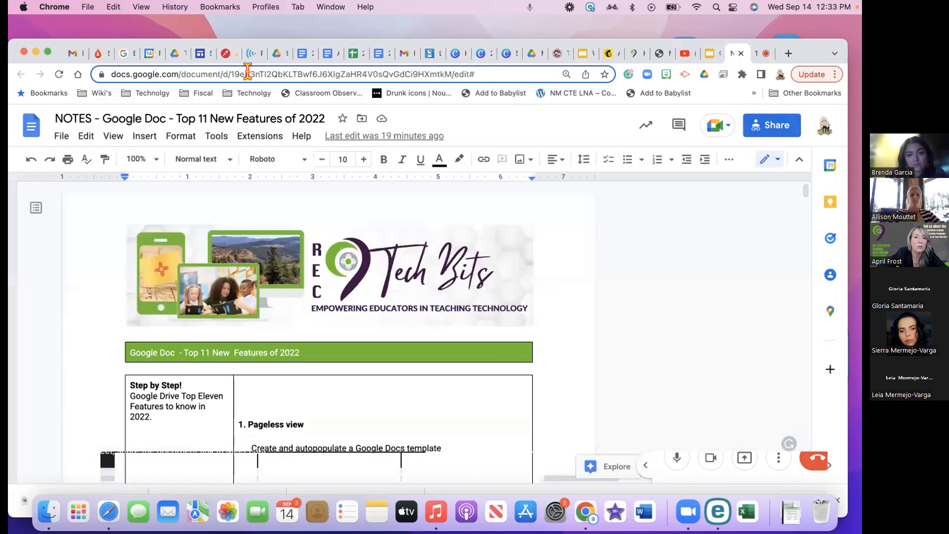
{"action": "left_click", "coordinate": [248, 71]}
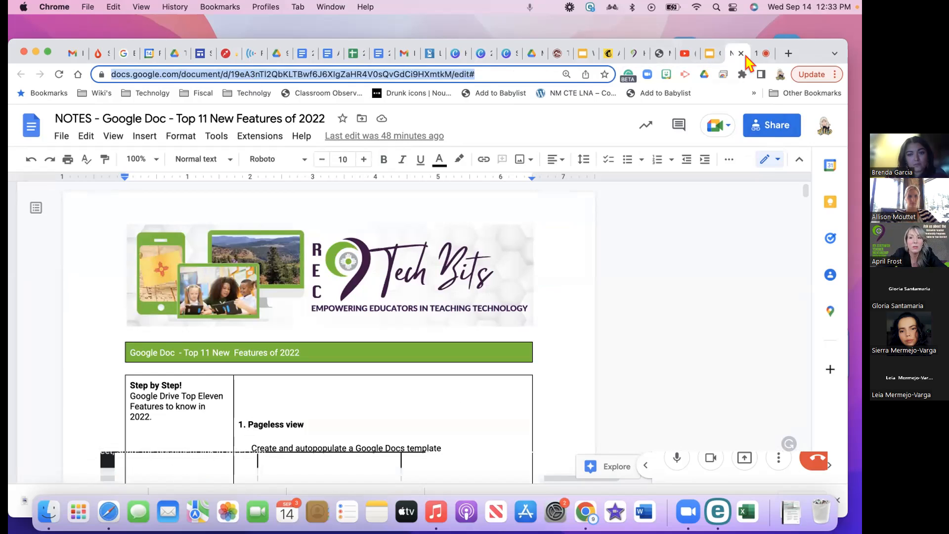
{"action": "left_click", "coordinate": [350, 58]}
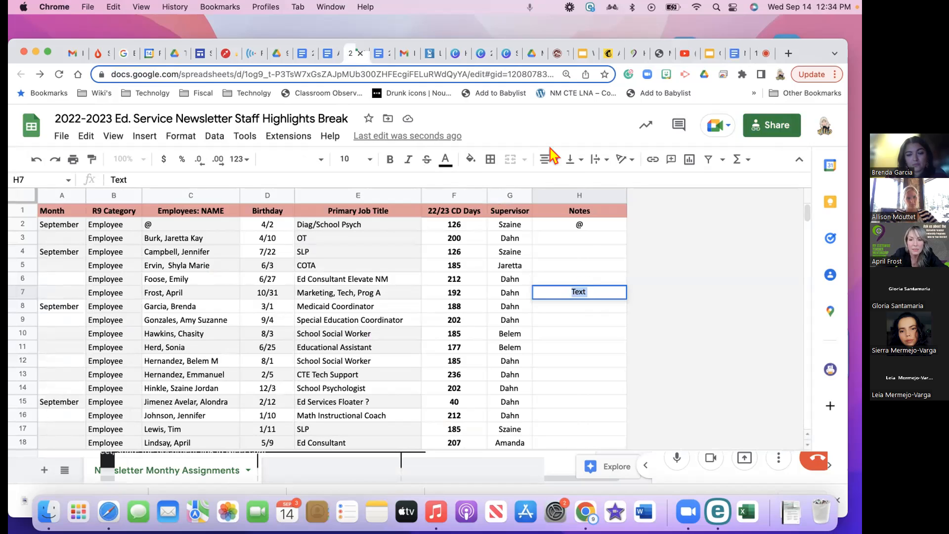
Link the word 'Text' in H7 to the pasted NOTES doc URL, then move down
{"action": "left_click", "coordinate": [652, 160]}
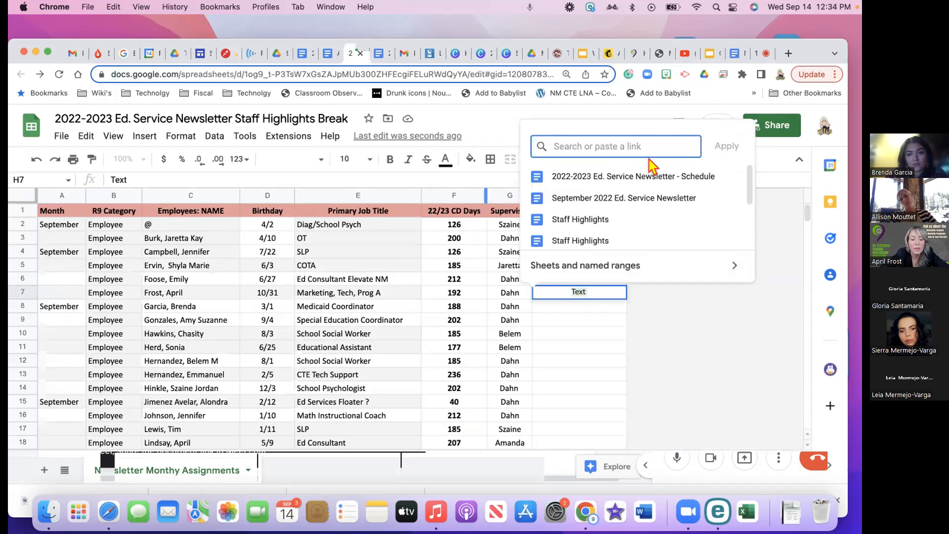
{"action": "key", "text": "super+v"}
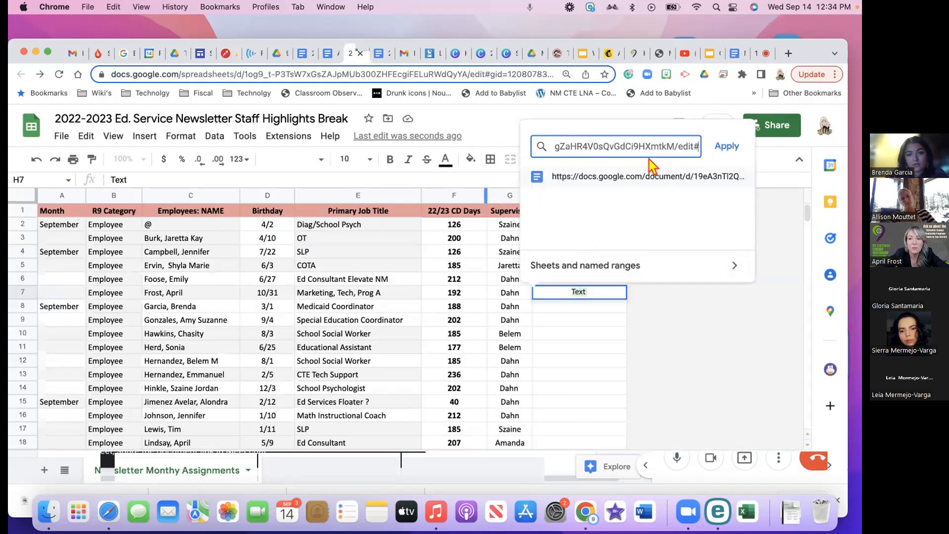
{"action": "left_click", "coordinate": [720, 147]}
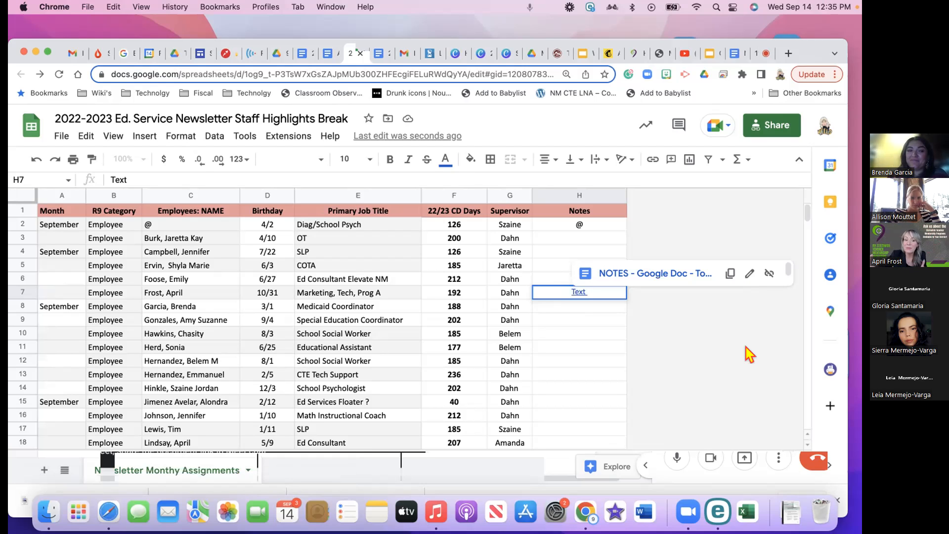
{"action": "key", "text": "Down"}
{"action": "key", "text": "Down"}
{"action": "key", "text": "Down"}
{"action": "key", "text": "Down"}
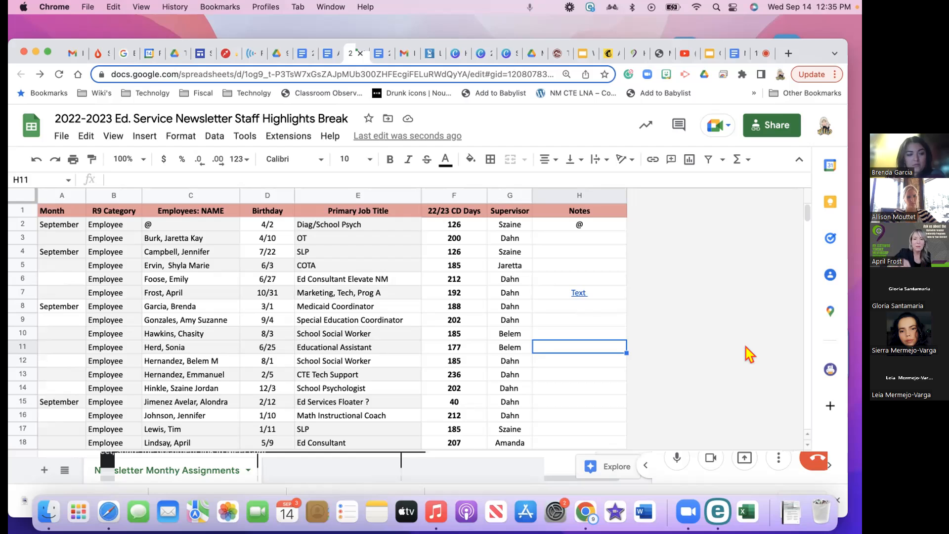
Go through the ARCHIVE and Agenda/Schedule docs back to the NOTES doc's Pageless view section
{"action": "left_click", "coordinate": [325, 52]}
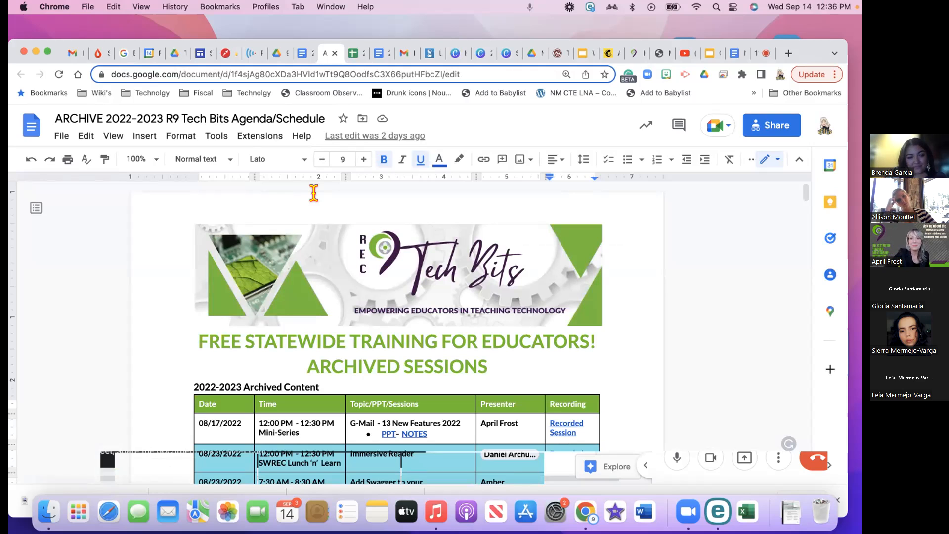
{"action": "left_click", "coordinate": [301, 55]}
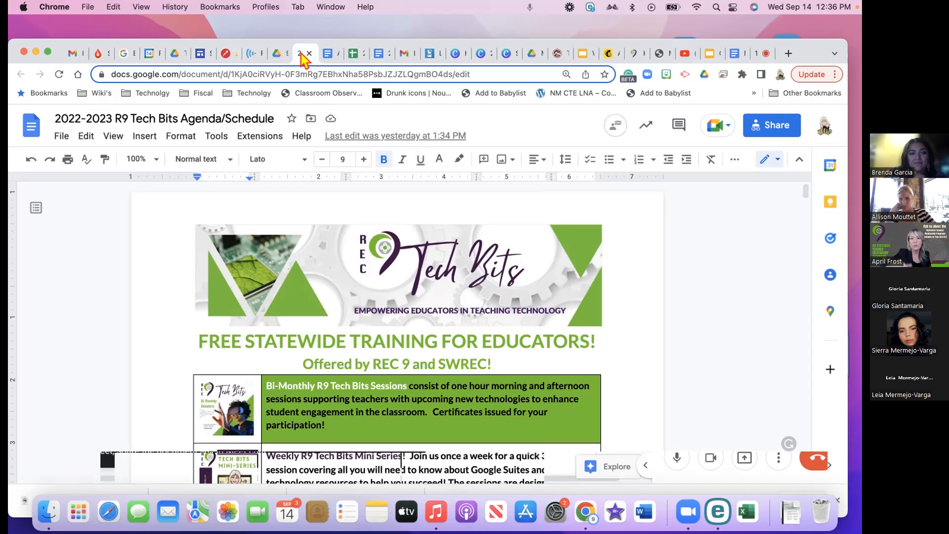
{"action": "left_click", "coordinate": [738, 53]}
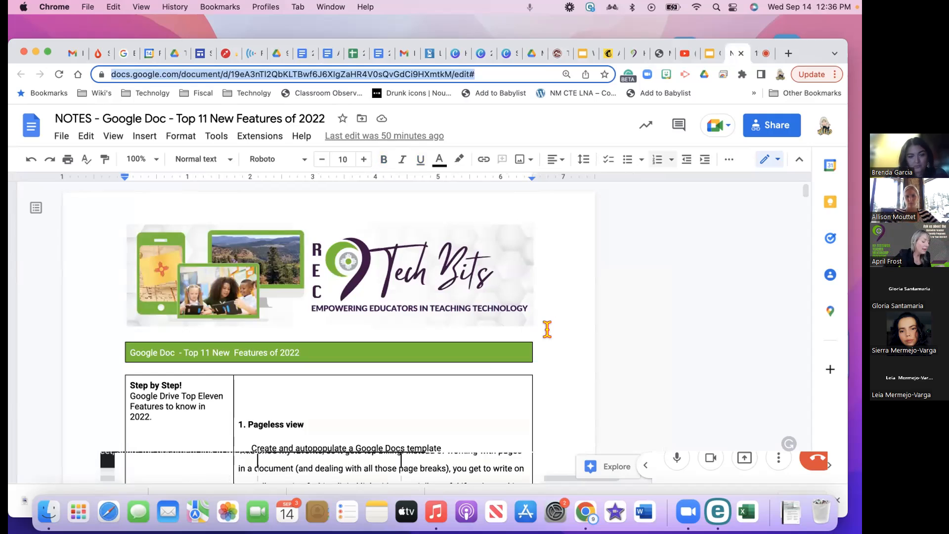
{"action": "scroll", "coordinate": [548, 330], "scroll_direction": "down", "scroll_amount": 2}
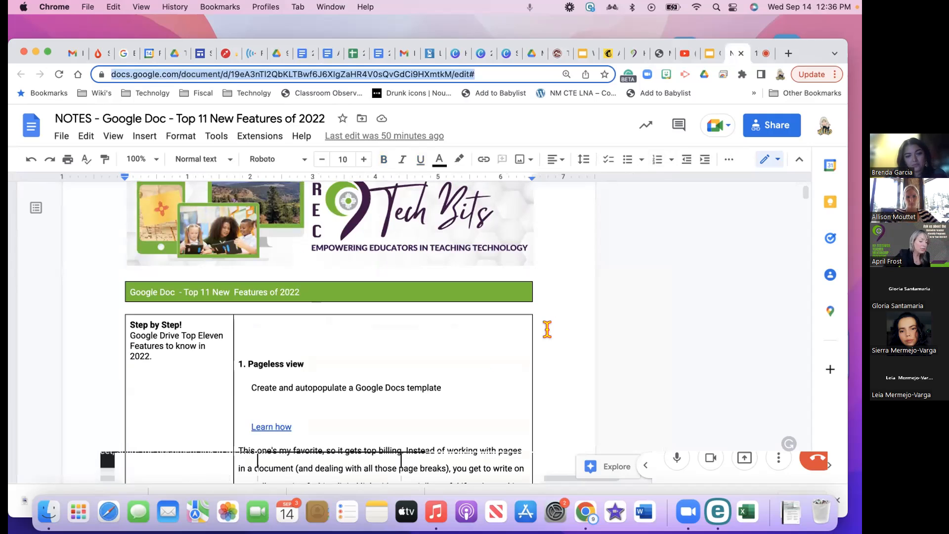